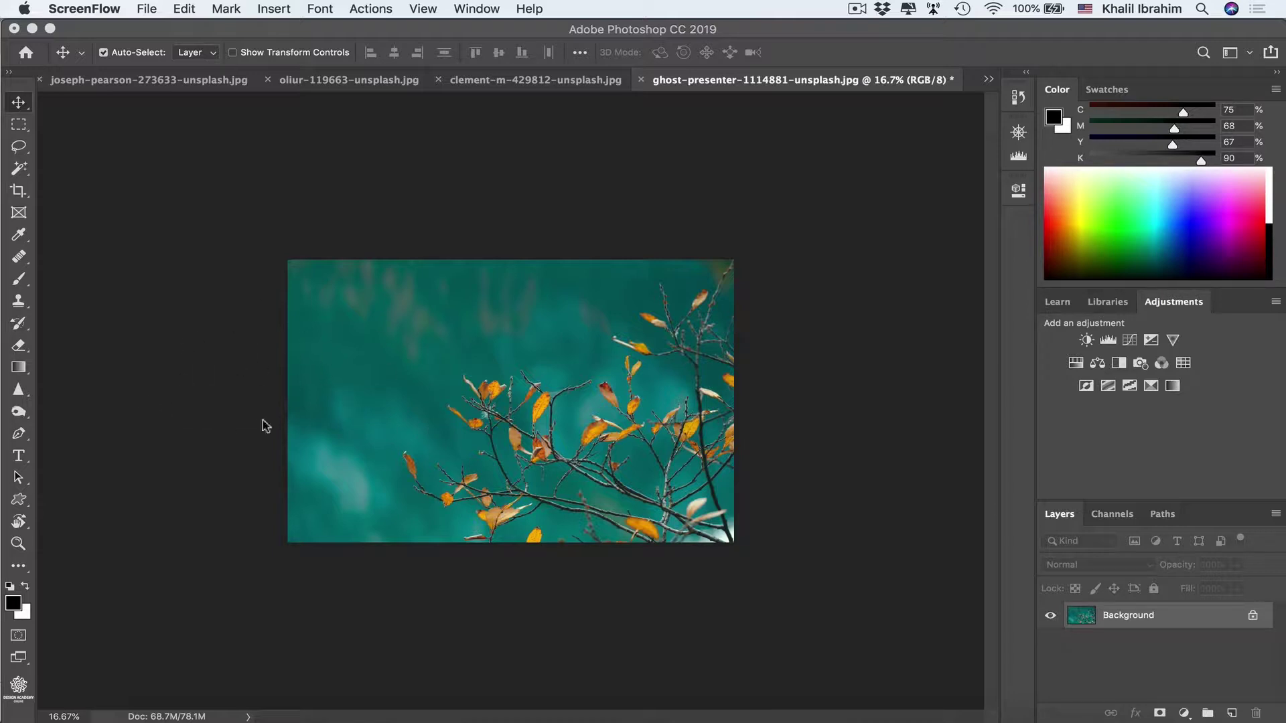
# Unlock the Background layer of the branches image and rename it BG.
pyautogui.click(316, 534)
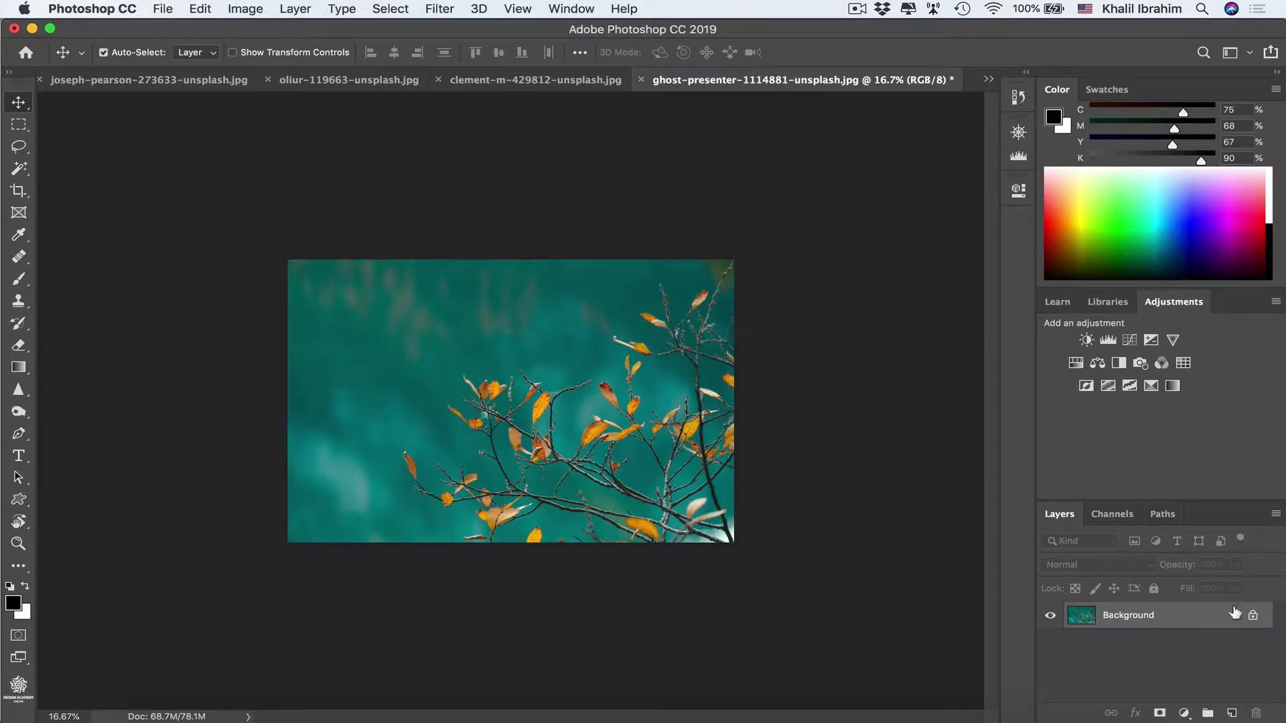
pyautogui.click(1253, 616)
pyautogui.doubleClick(1119, 616)
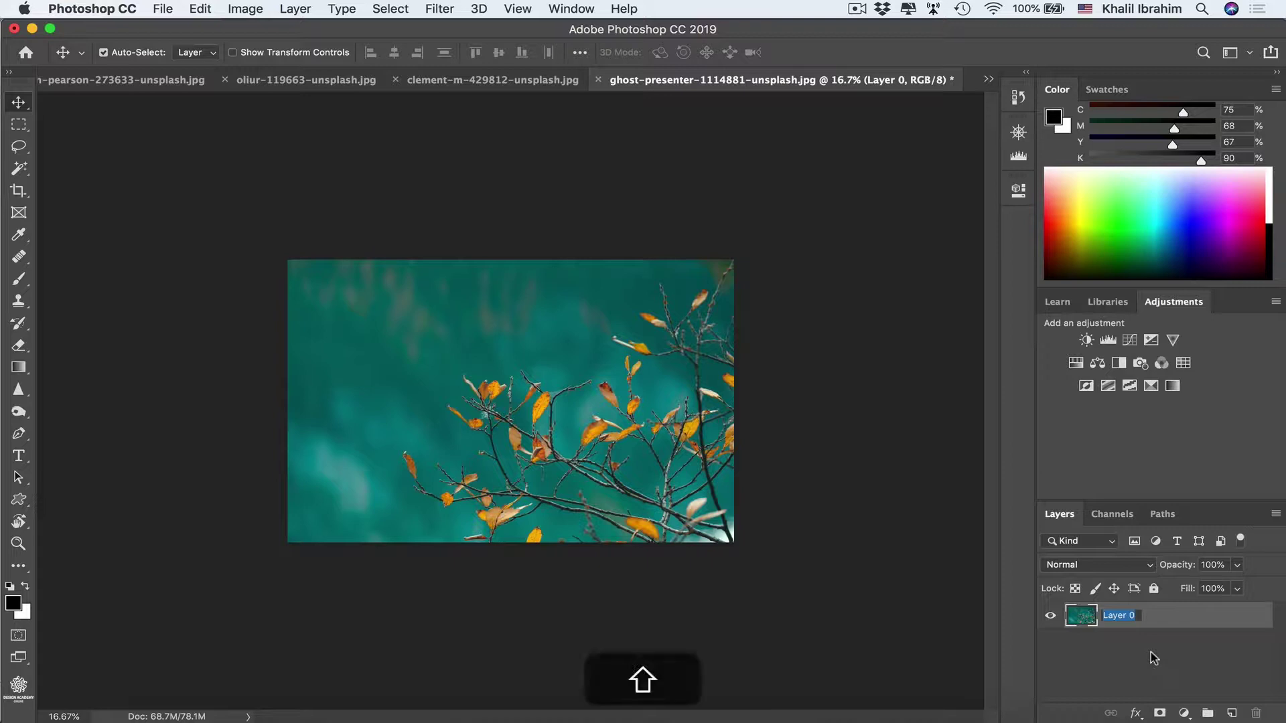
pyautogui.write('BG')
pyautogui.press('Return')
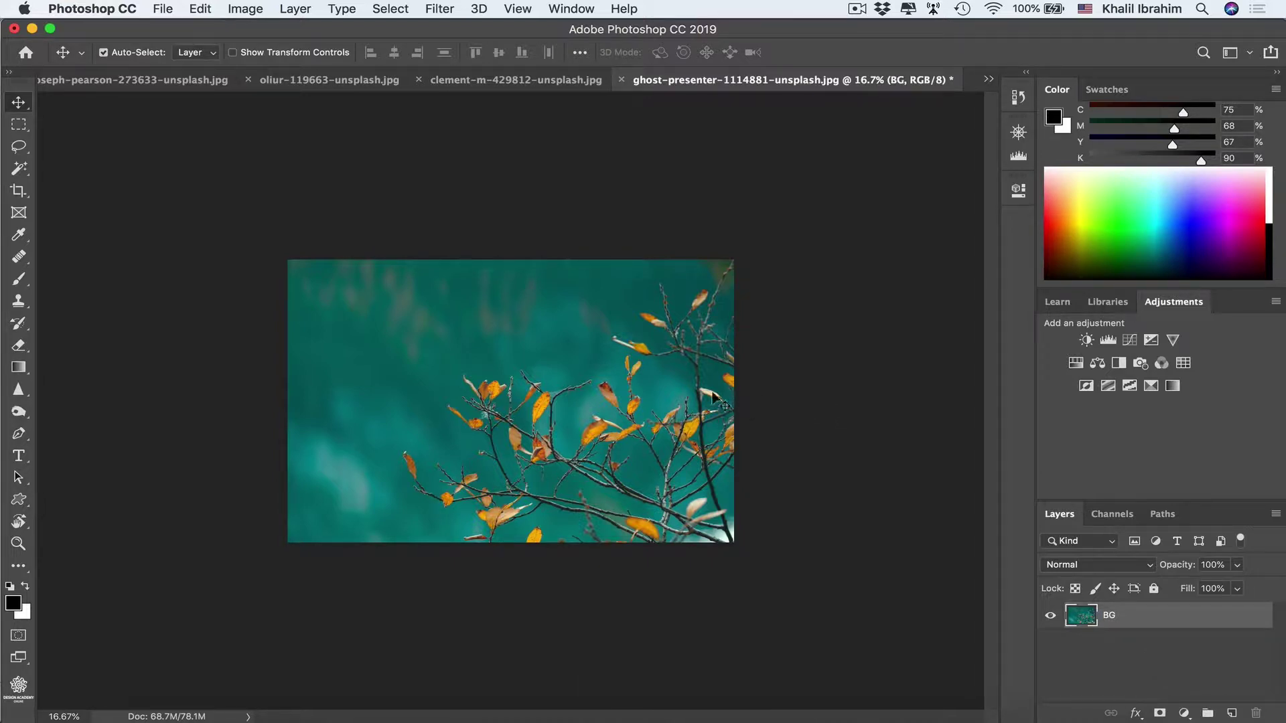
# Try extending the canvas leftward with a Content-Aware crop, and undo the crop.
pyautogui.click(16, 195)
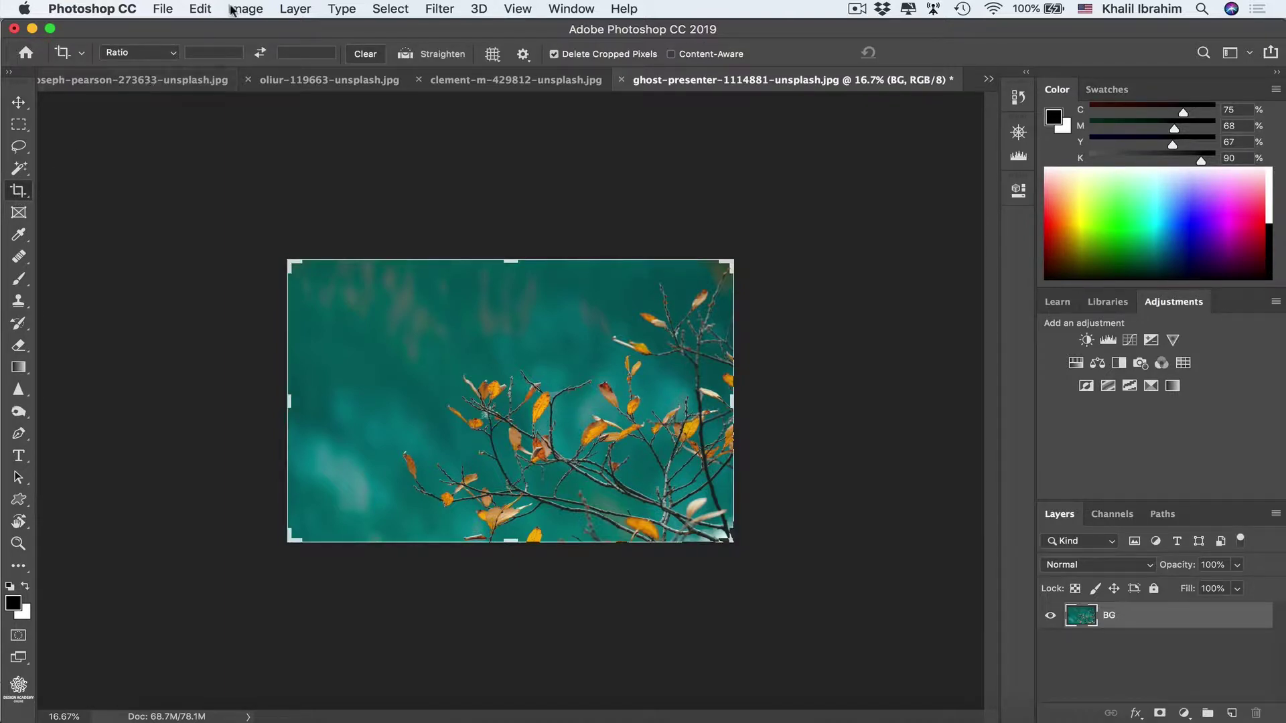
pyautogui.click(240, 9)
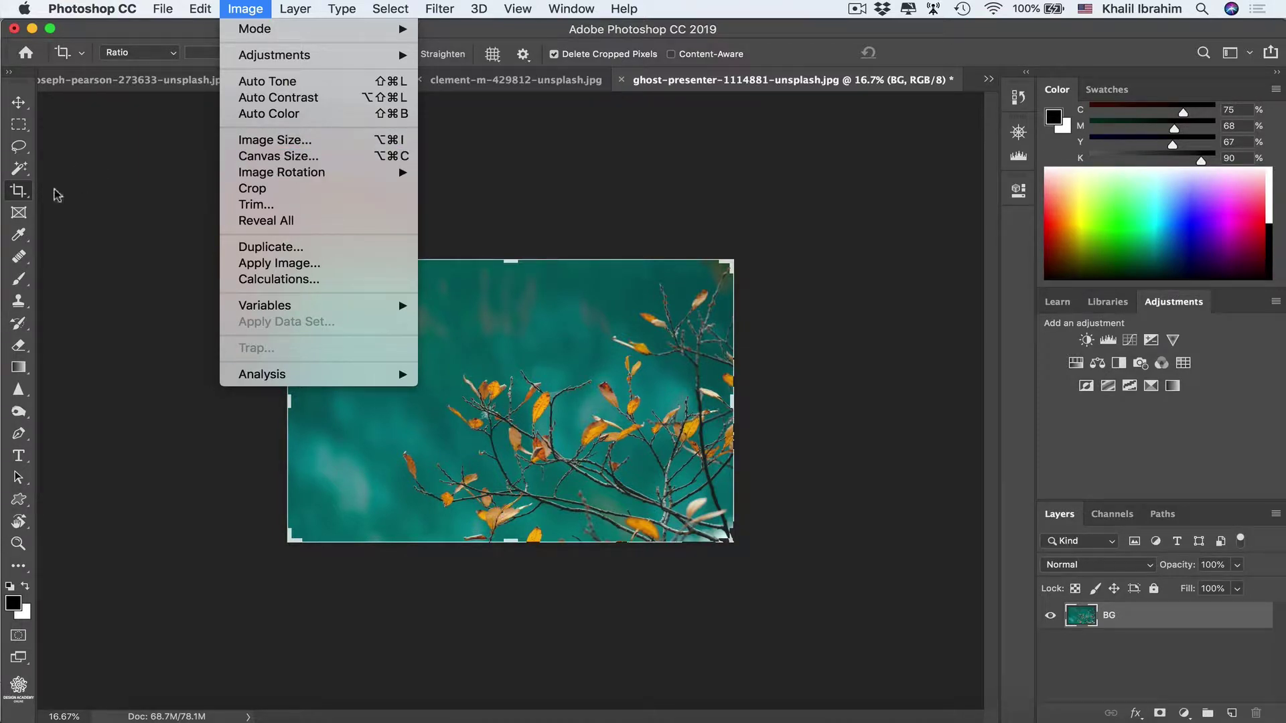
pyautogui.click(151, 231)
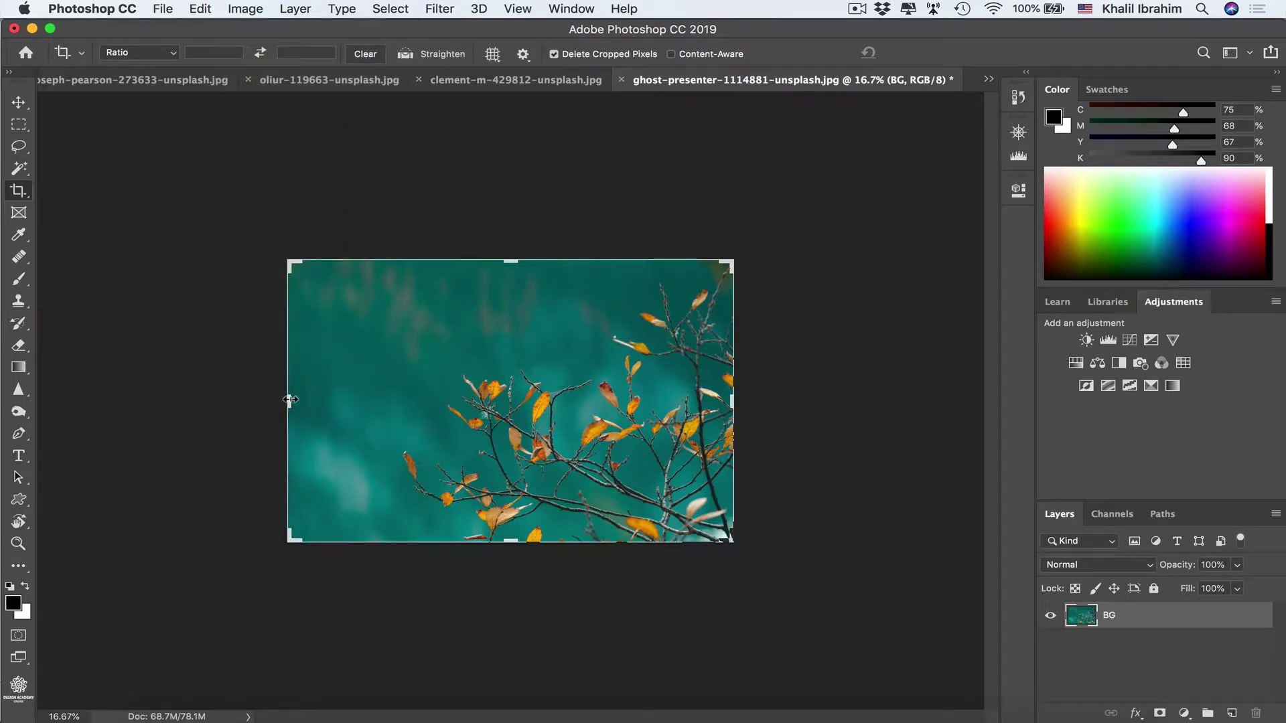
pyautogui.moveTo(290, 399); pyautogui.dragTo(177, 396)
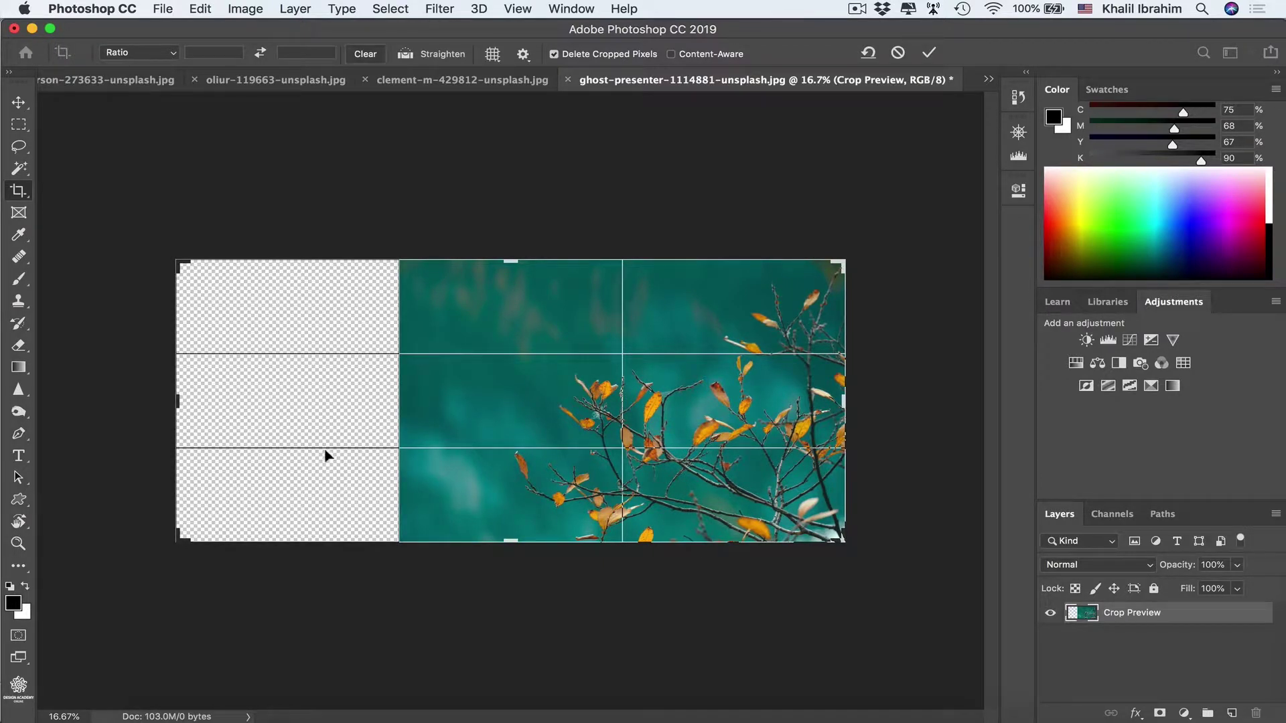
pyautogui.click(671, 55)
pyautogui.press('Return')
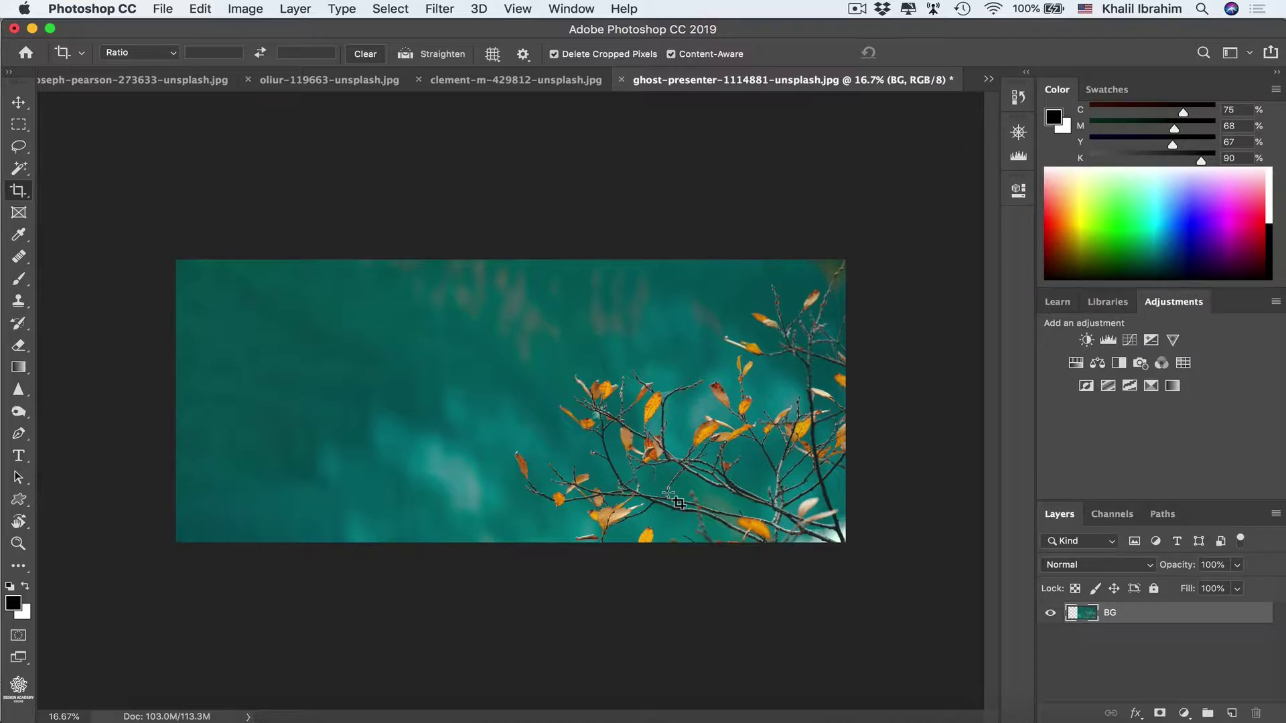
pyautogui.press('super+z')
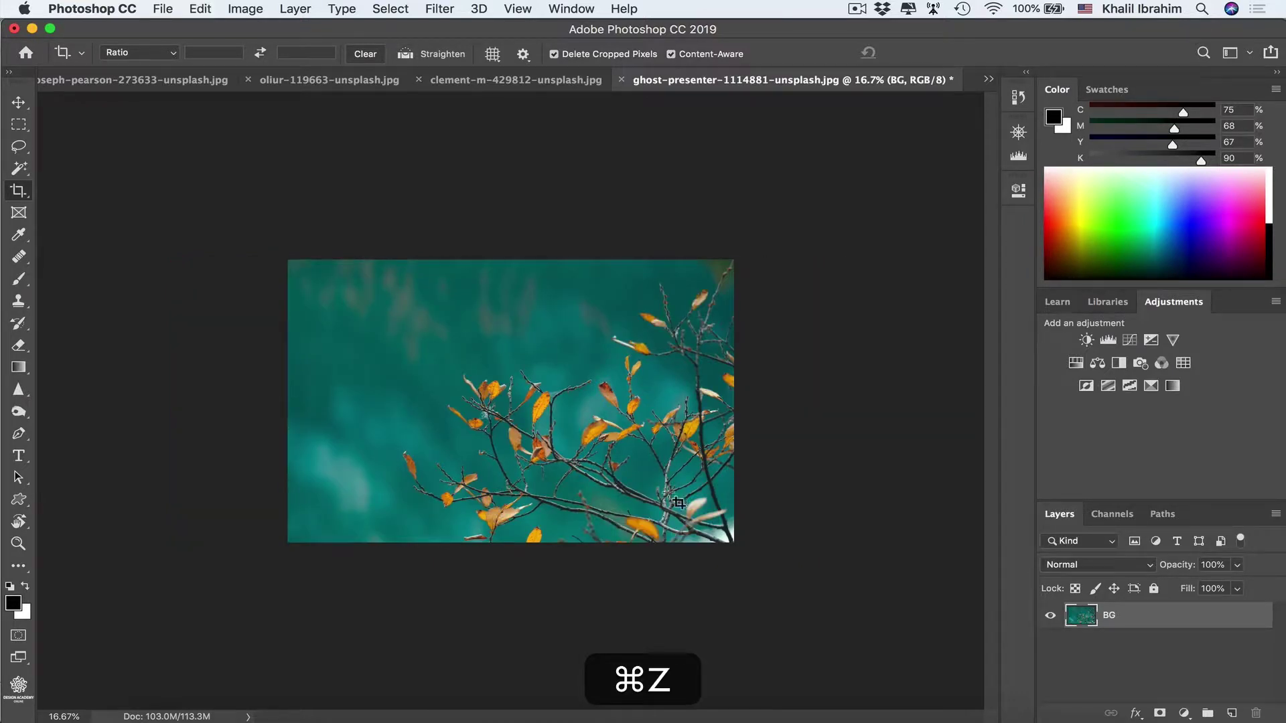
# Crop the canvas outward to the left by about half the image width, with Content-Aware off.
pyautogui.click(343, 443)
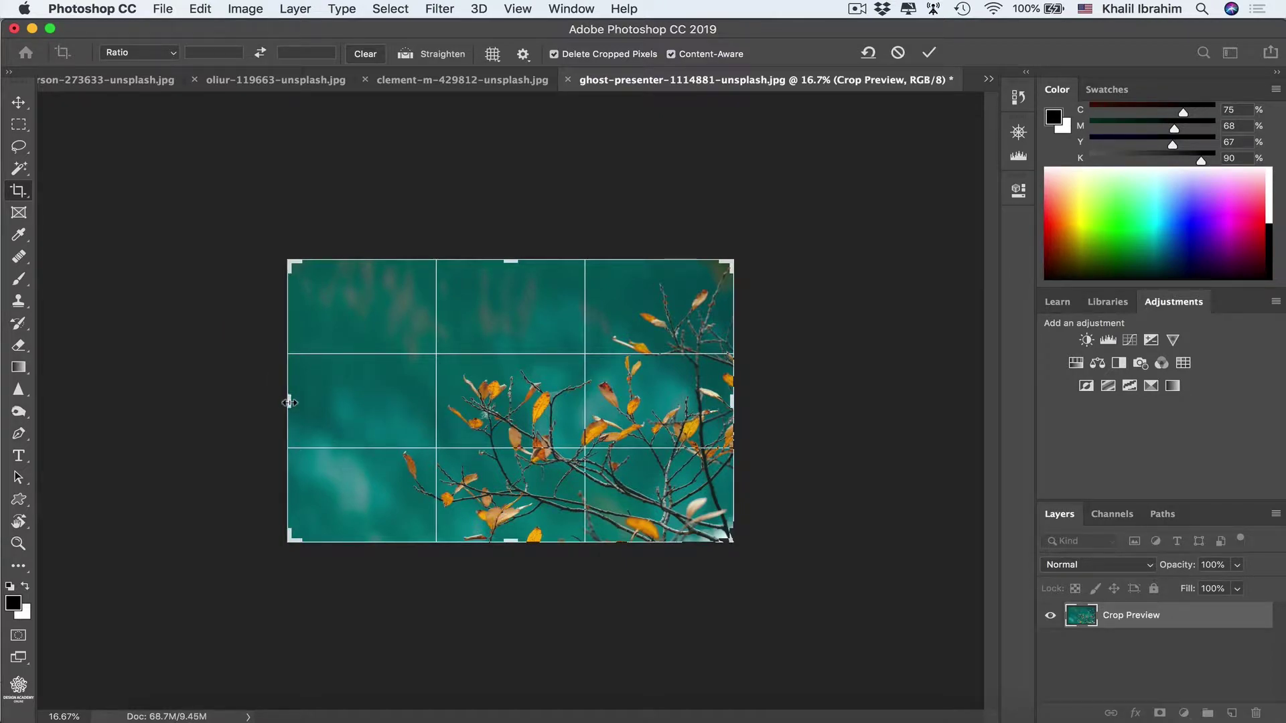
pyautogui.moveTo(291, 403); pyautogui.dragTo(179, 402)
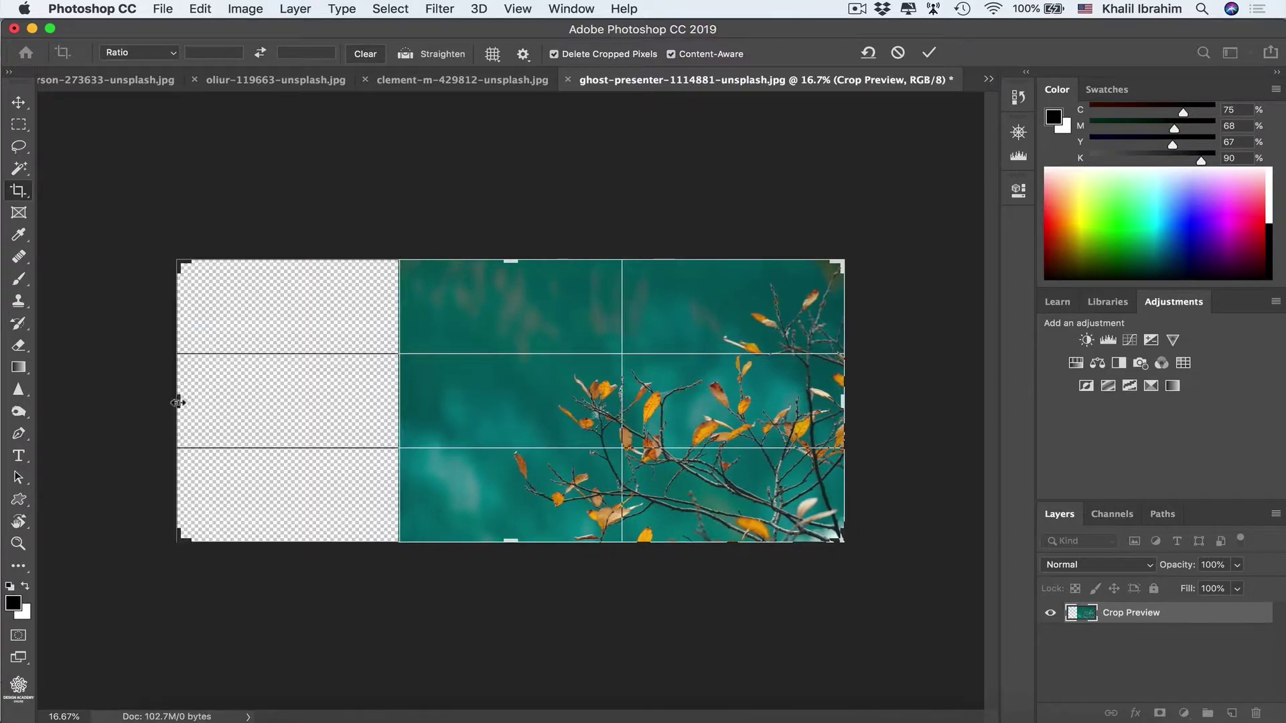
pyautogui.click(672, 55)
pyautogui.press('Return')
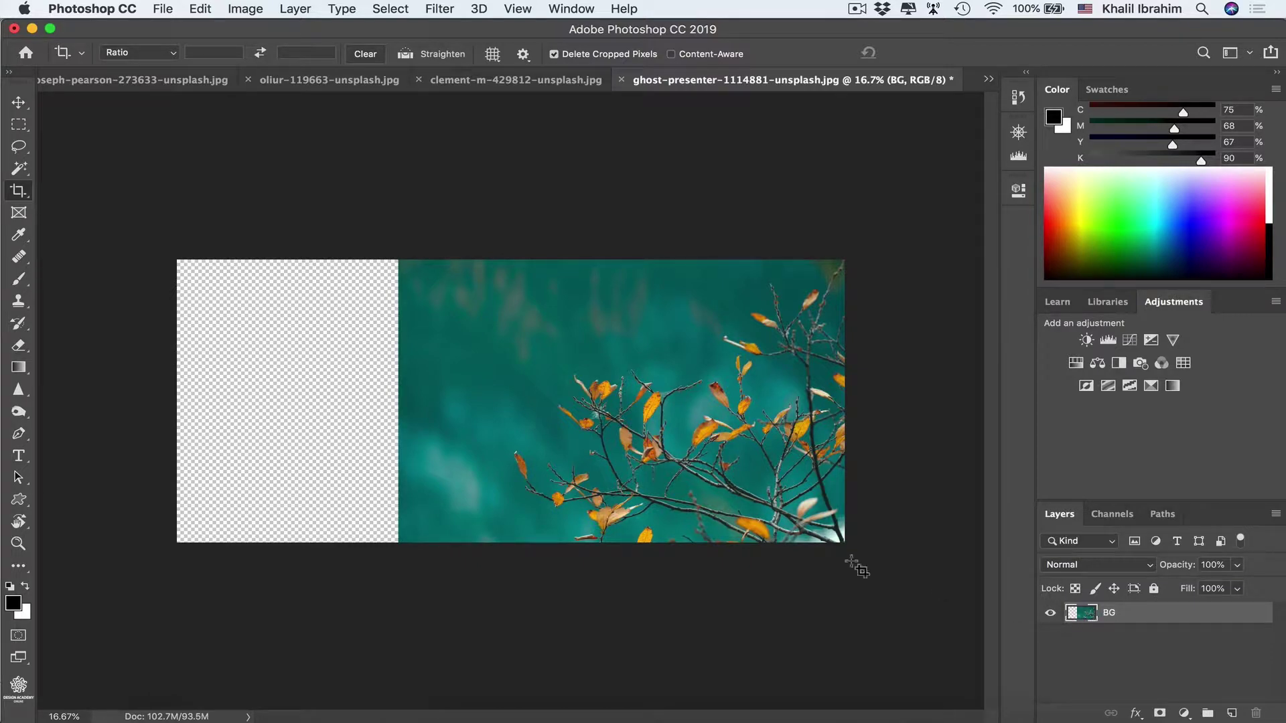
# Try stretching the BG layer to the left canvas edge with Content-Aware Scale at 149.60% width and 100% height, and cancel it.
pyautogui.click(193, 9)
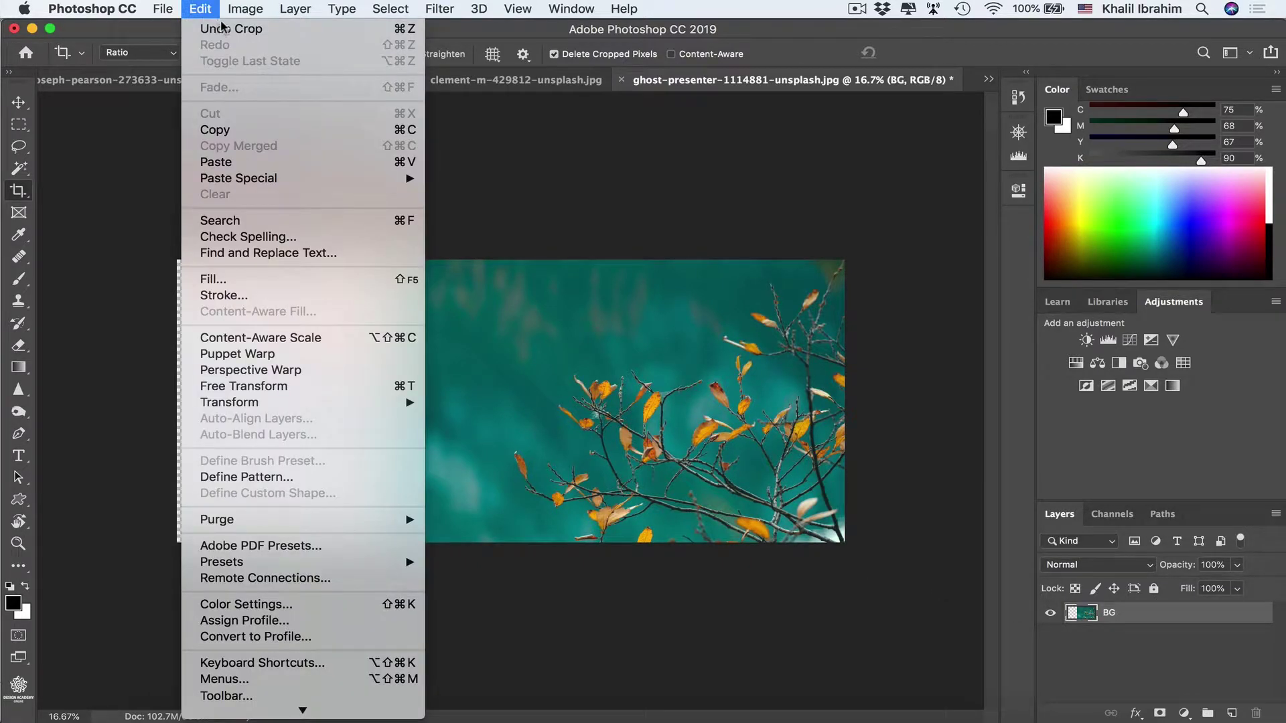
pyautogui.click(349, 343)
pyautogui.moveTo(399, 400); pyautogui.dragTo(368, 400)
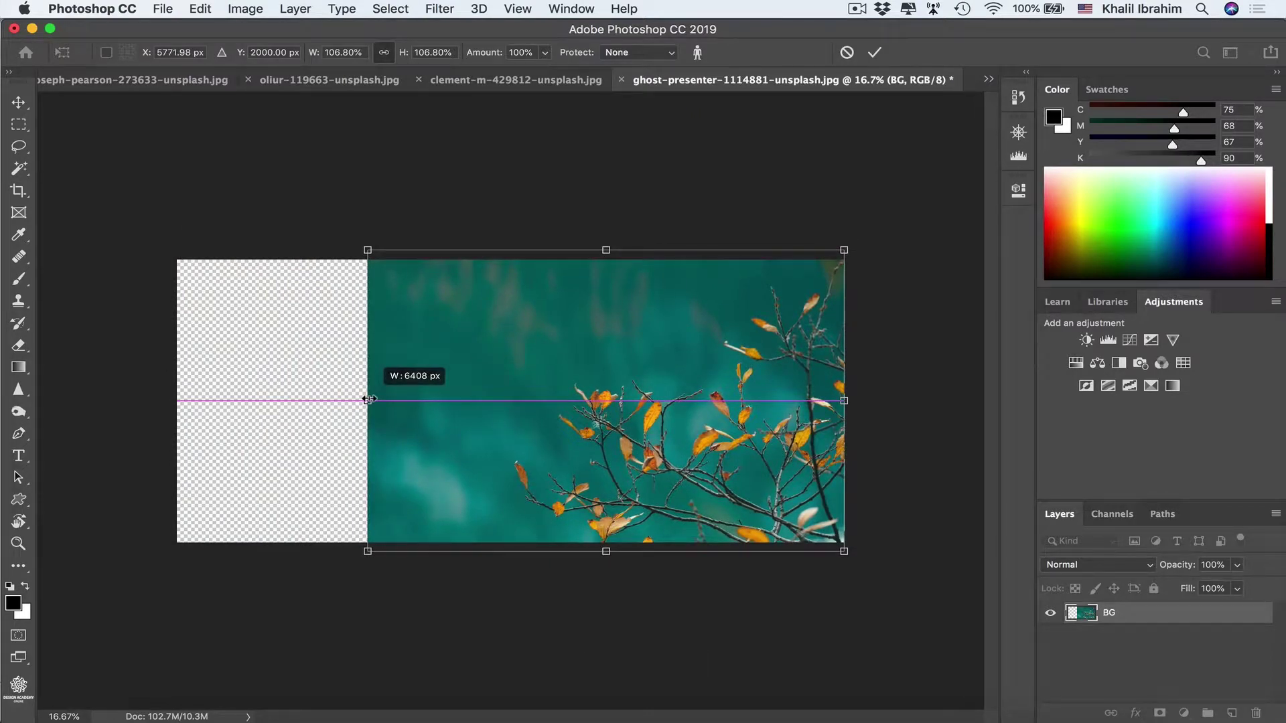
pyautogui.press('shift')
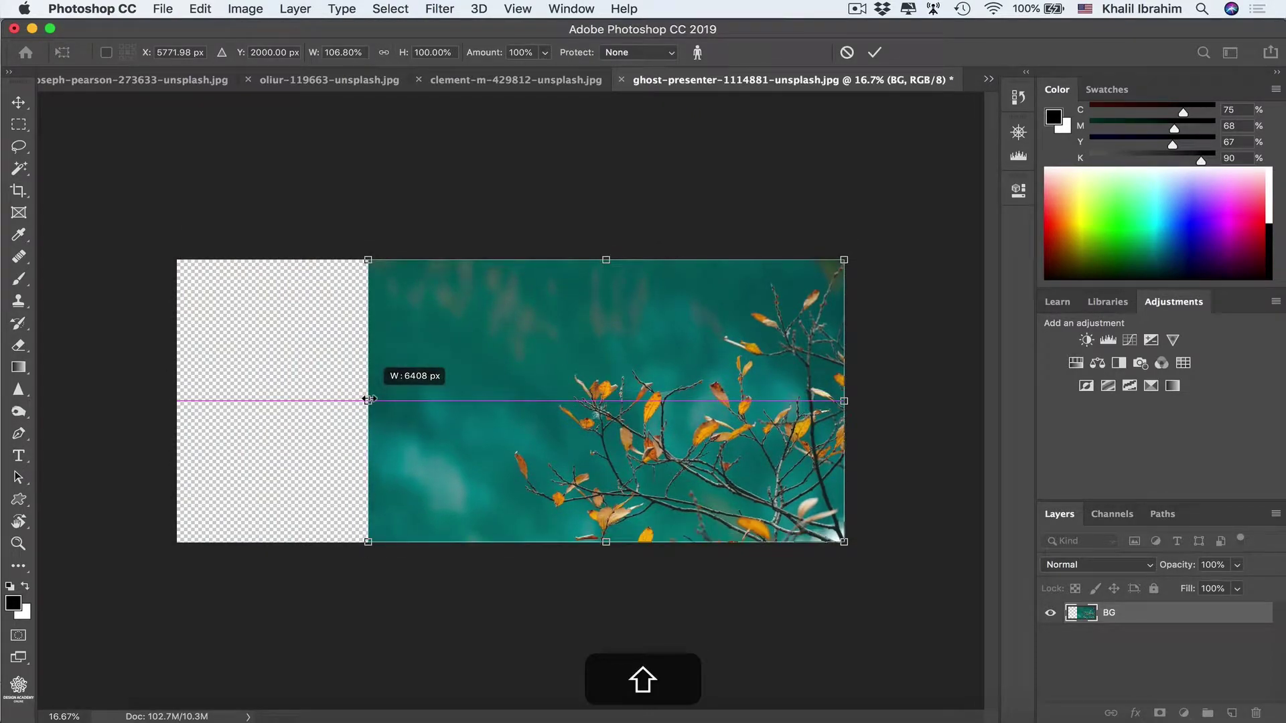
pyautogui.moveTo(369, 400); pyautogui.dragTo(178, 400)
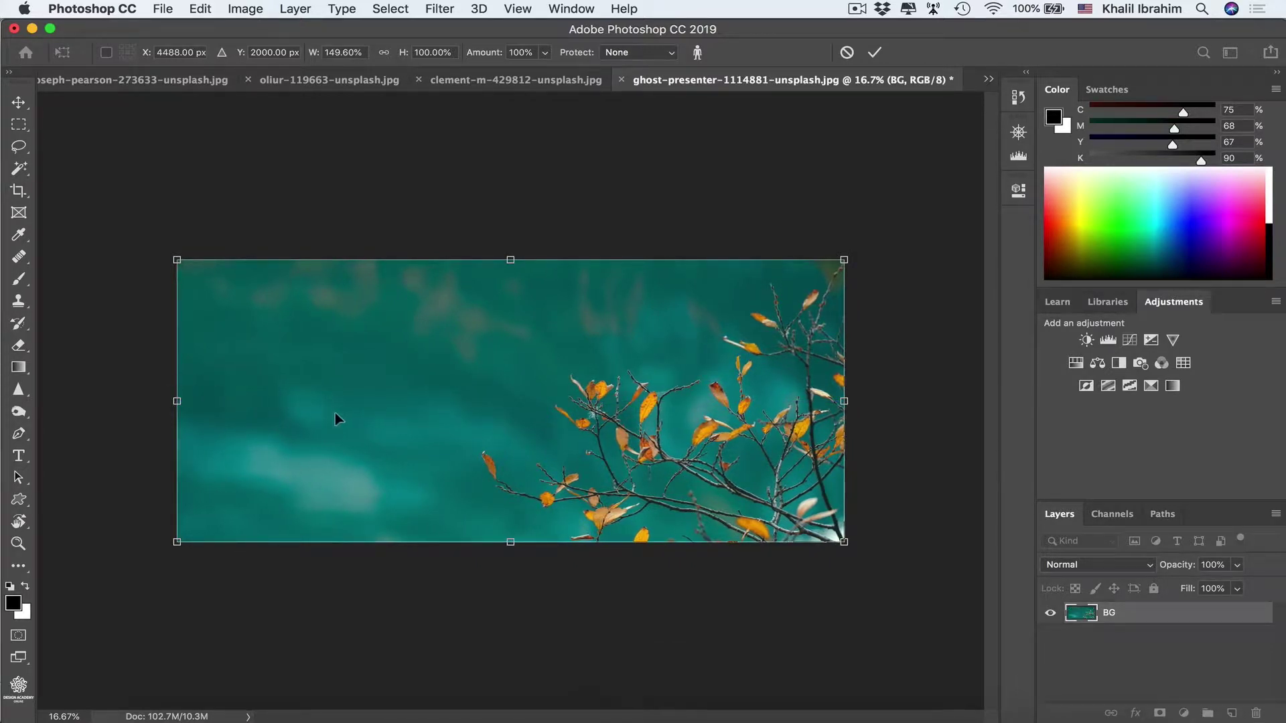
pyautogui.press('Escape')
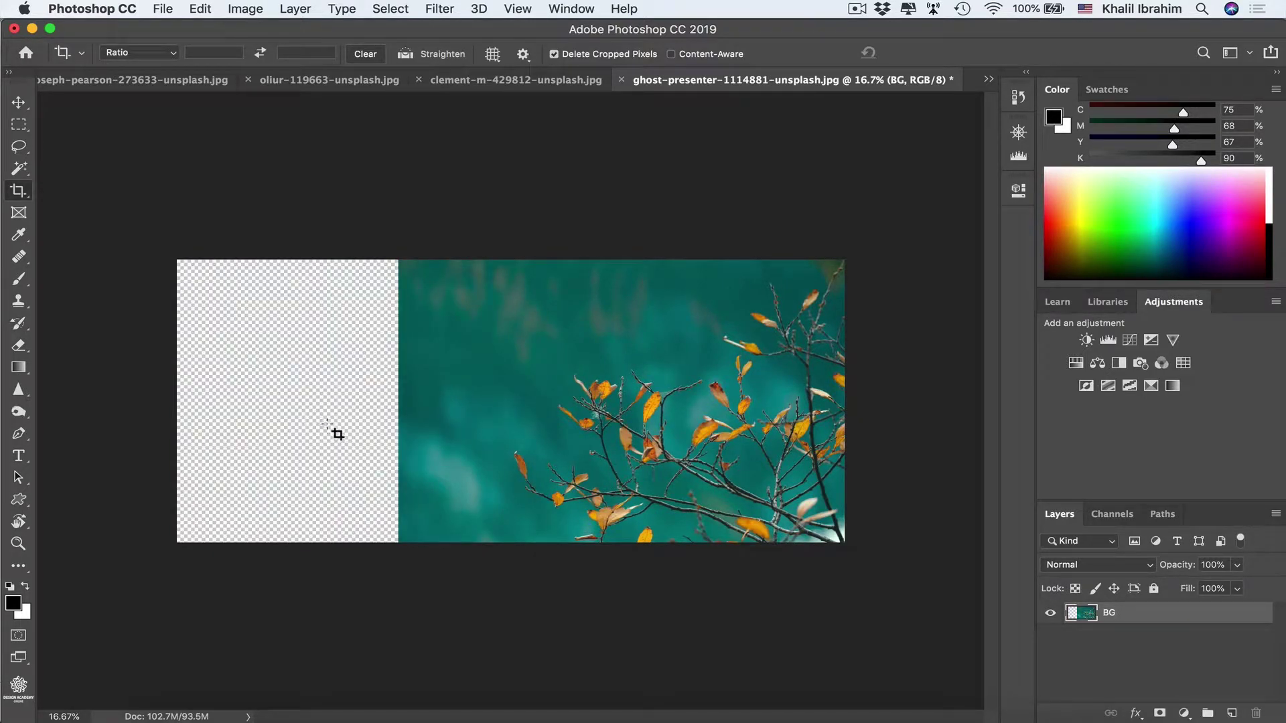
# Stretch the BG layer to the left canvas edge with Free Transform at 149.60% width and 100% height.
pyautogui.press('super+t')
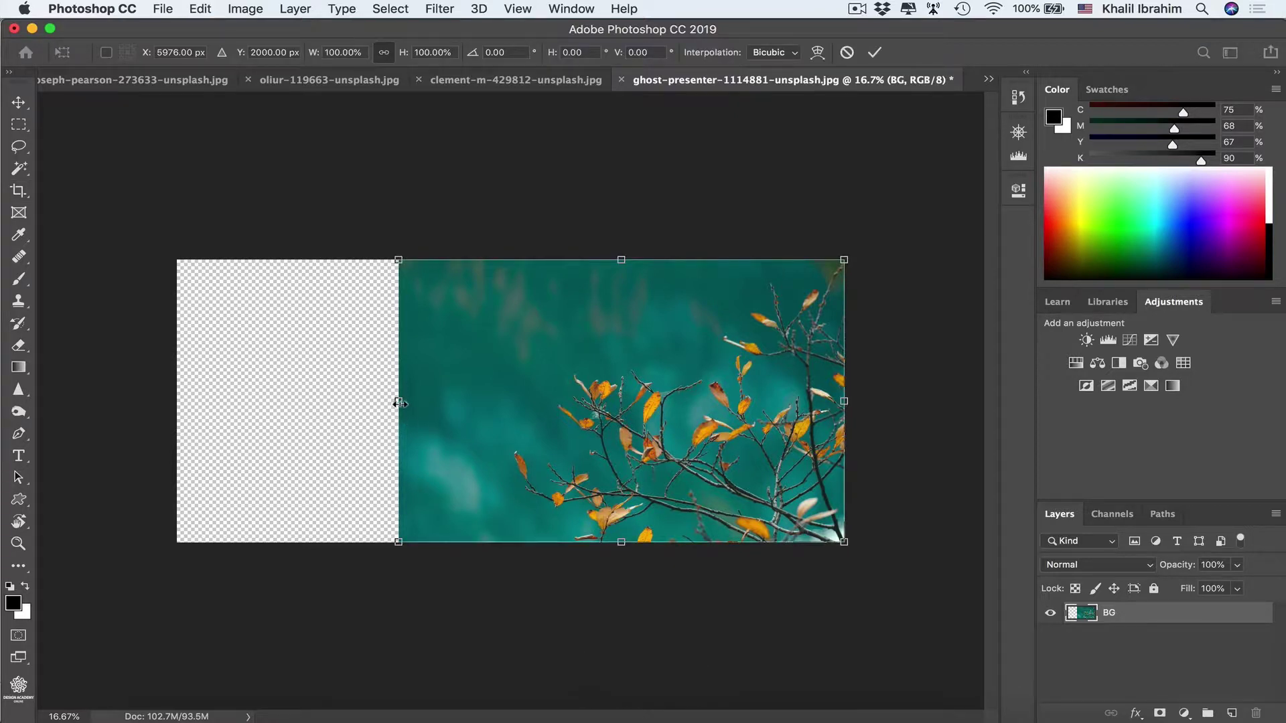
pyautogui.moveTo(393, 403); pyautogui.dragTo(180, 398)
pyautogui.press('shift')
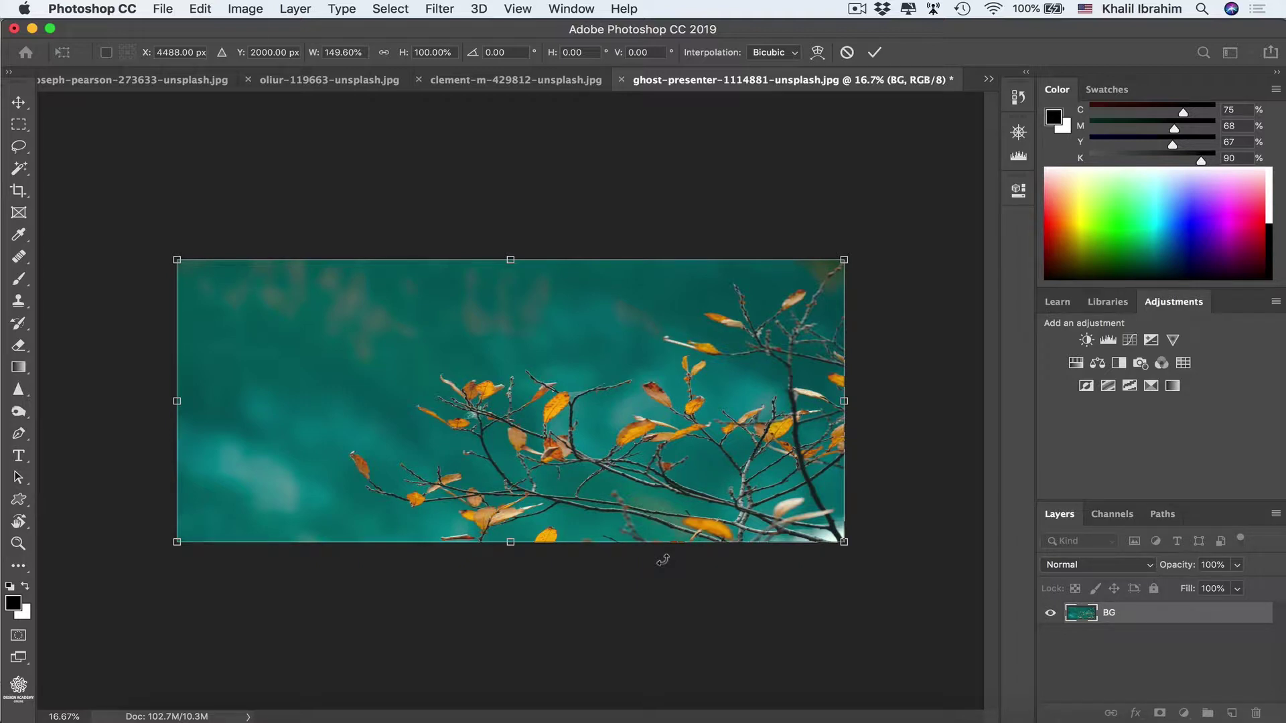
pyautogui.press('super')
# Switch to the clement-m-429812-unsplash.jpg document, unlock its Background layer and rename it trees.
pyautogui.click(536, 80)
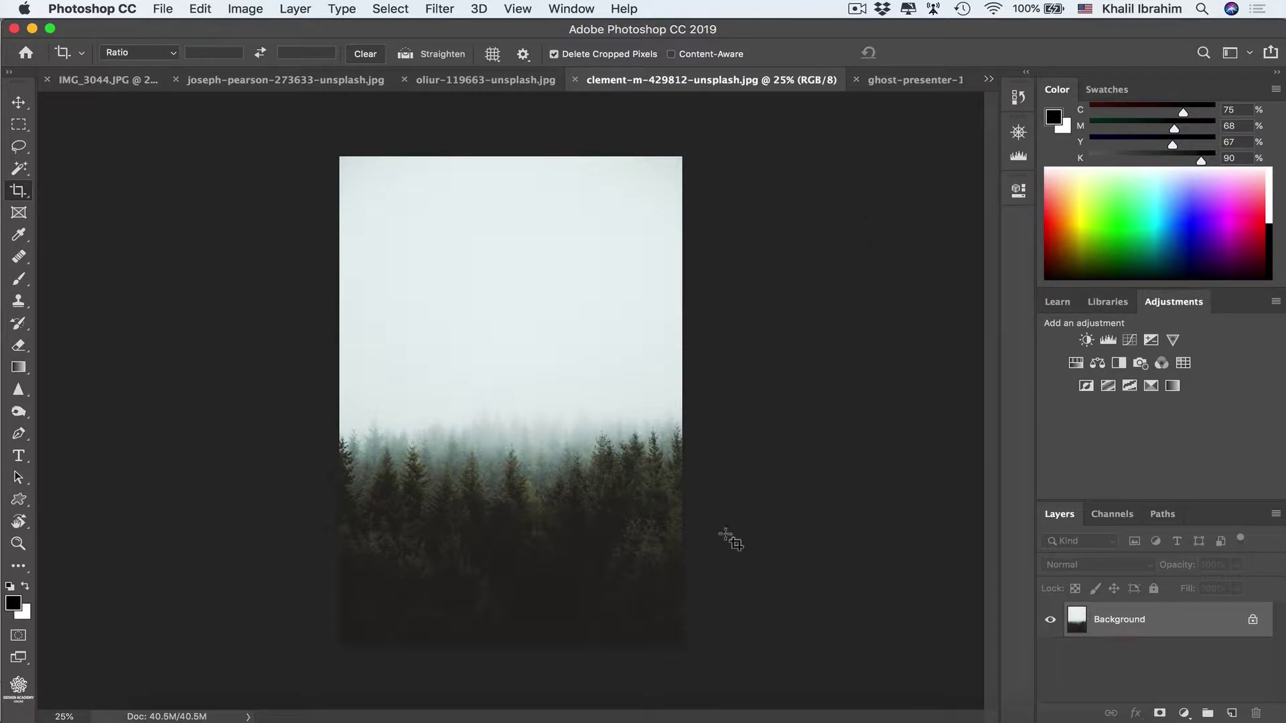
pyautogui.click(1253, 621)
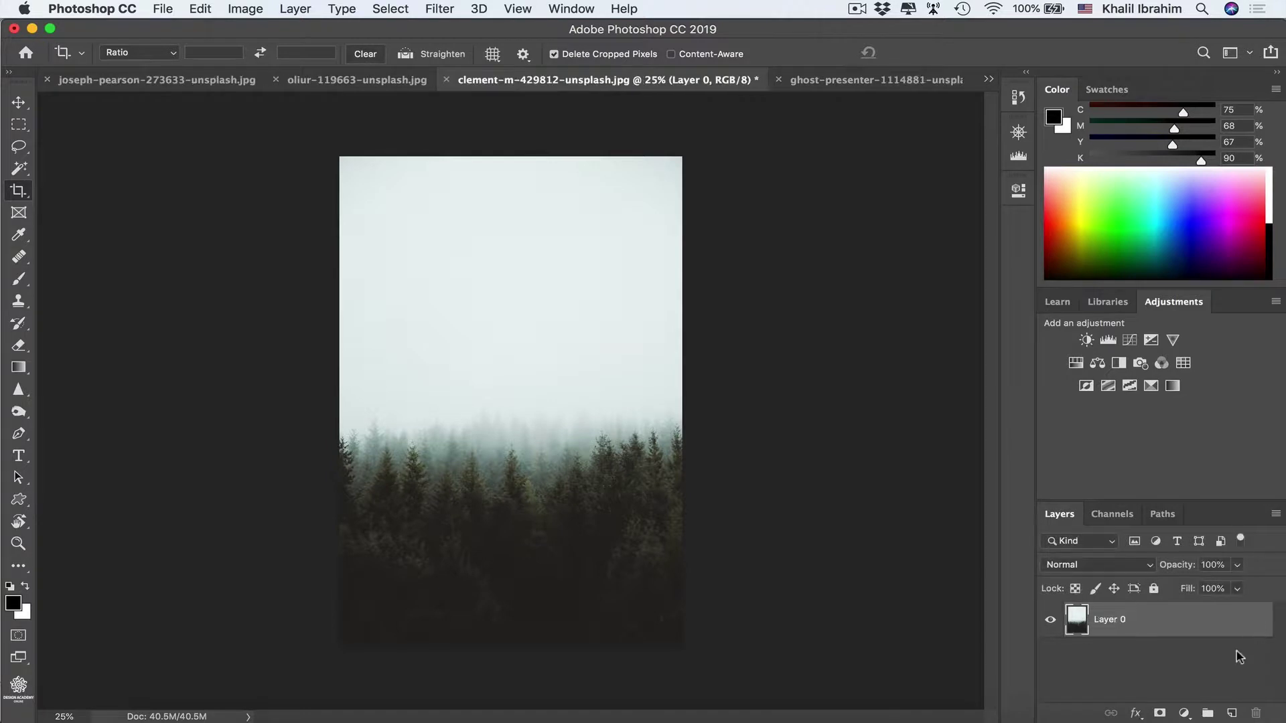
pyautogui.doubleClick(1106, 628)
pyautogui.write('trees')
pyautogui.press('Return')
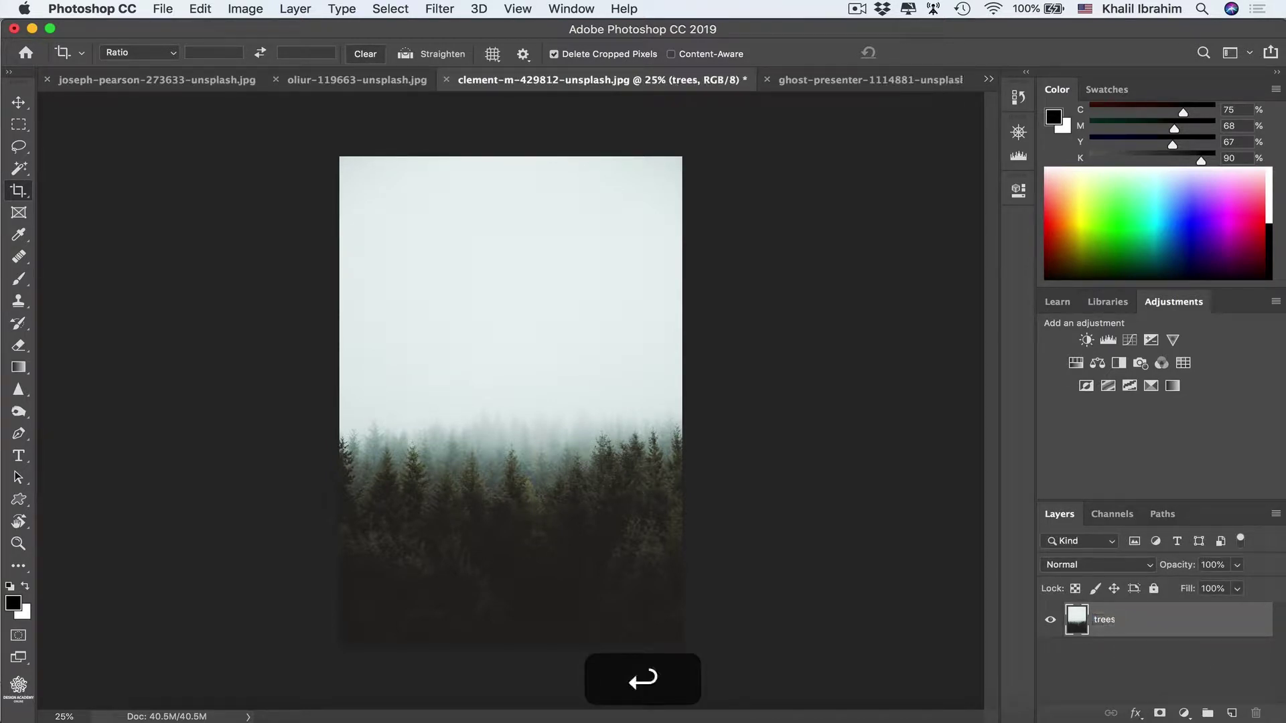
# Crop the forest image's canvas outward to the right to about double its width, with Content-Aware off.
pyautogui.click(603, 342)
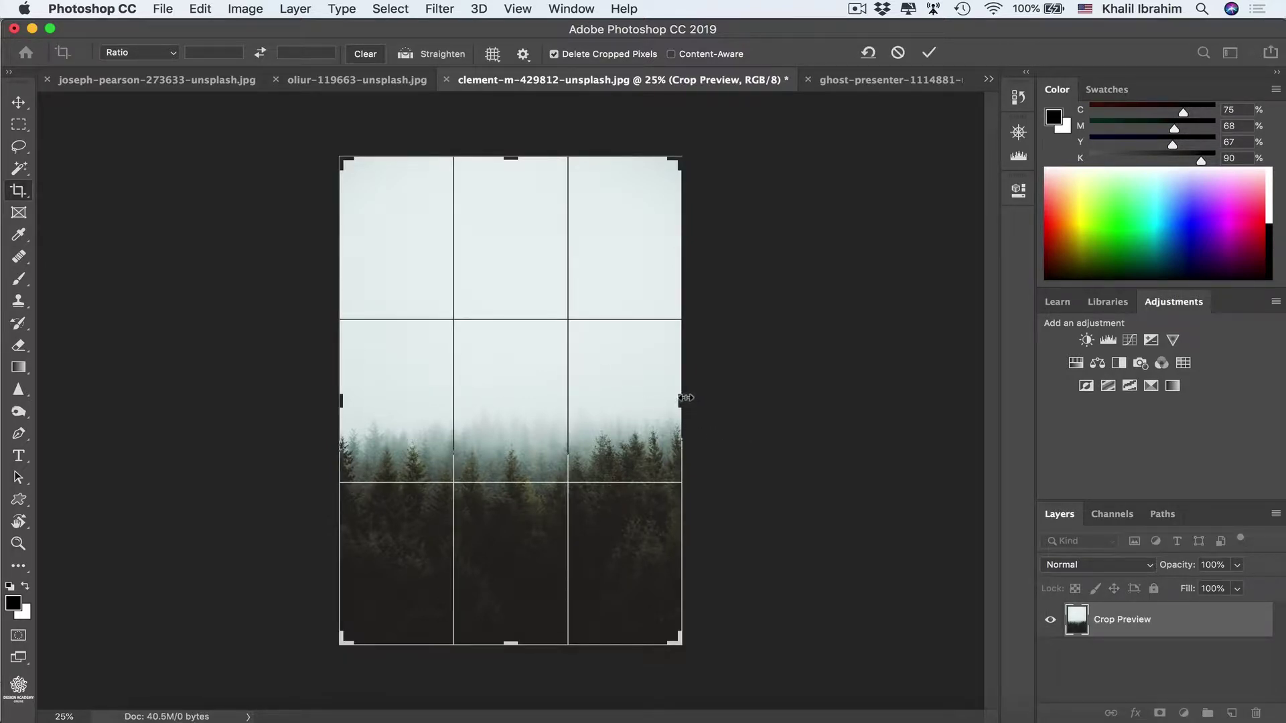
pyautogui.moveTo(685, 398); pyautogui.dragTo(855, 407)
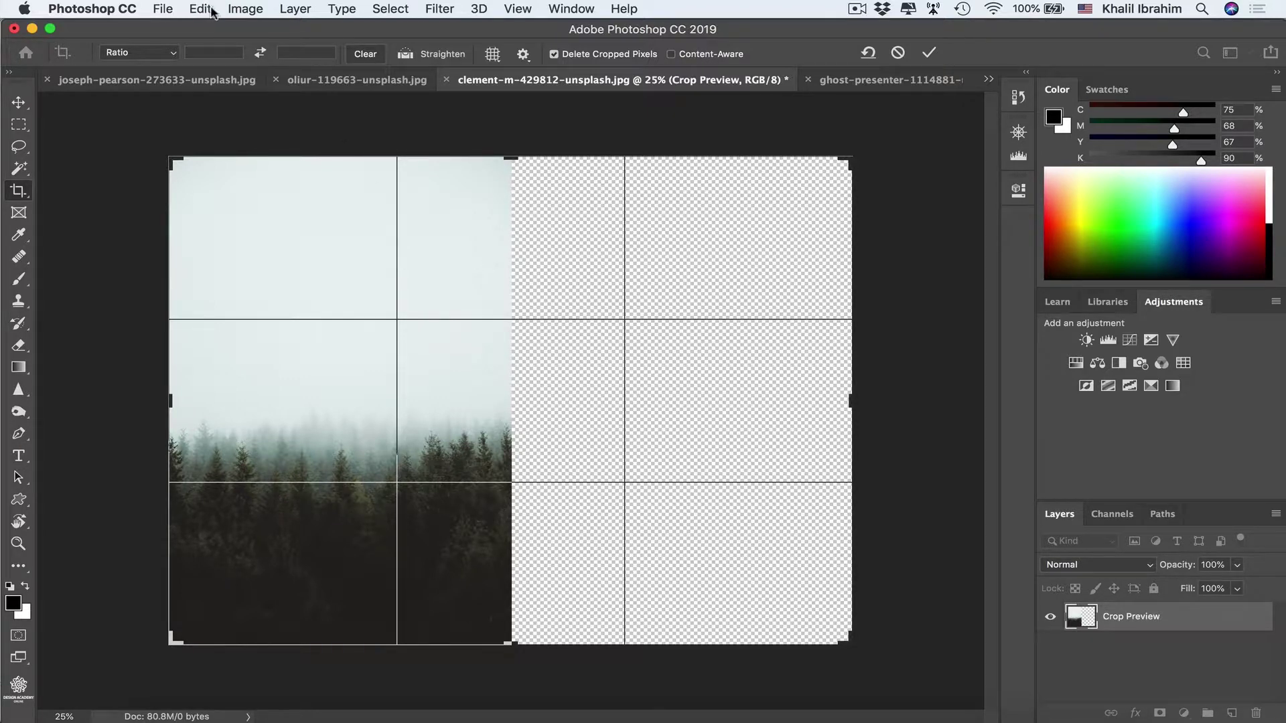
pyautogui.press('Return')
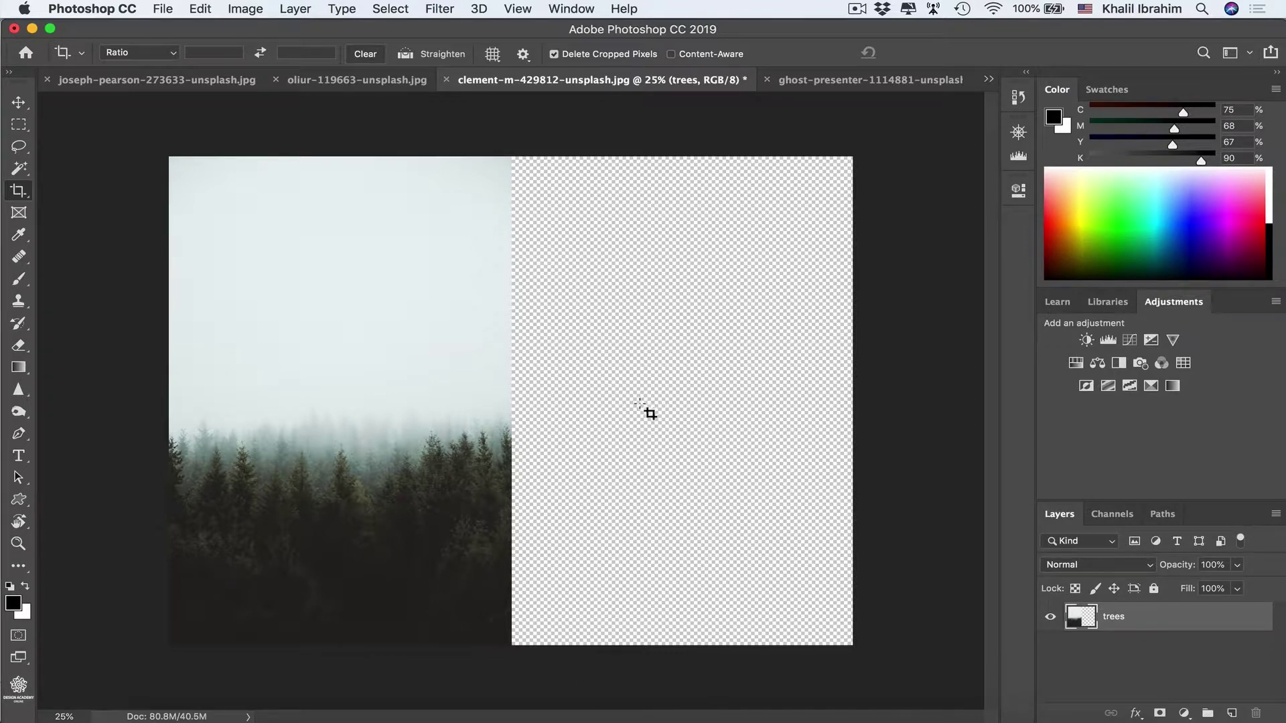
# Stretch the trees layer to the right canvas edge with Content-Aware Scale at 199.48% width and 100% height.
pyautogui.click(199, 14)
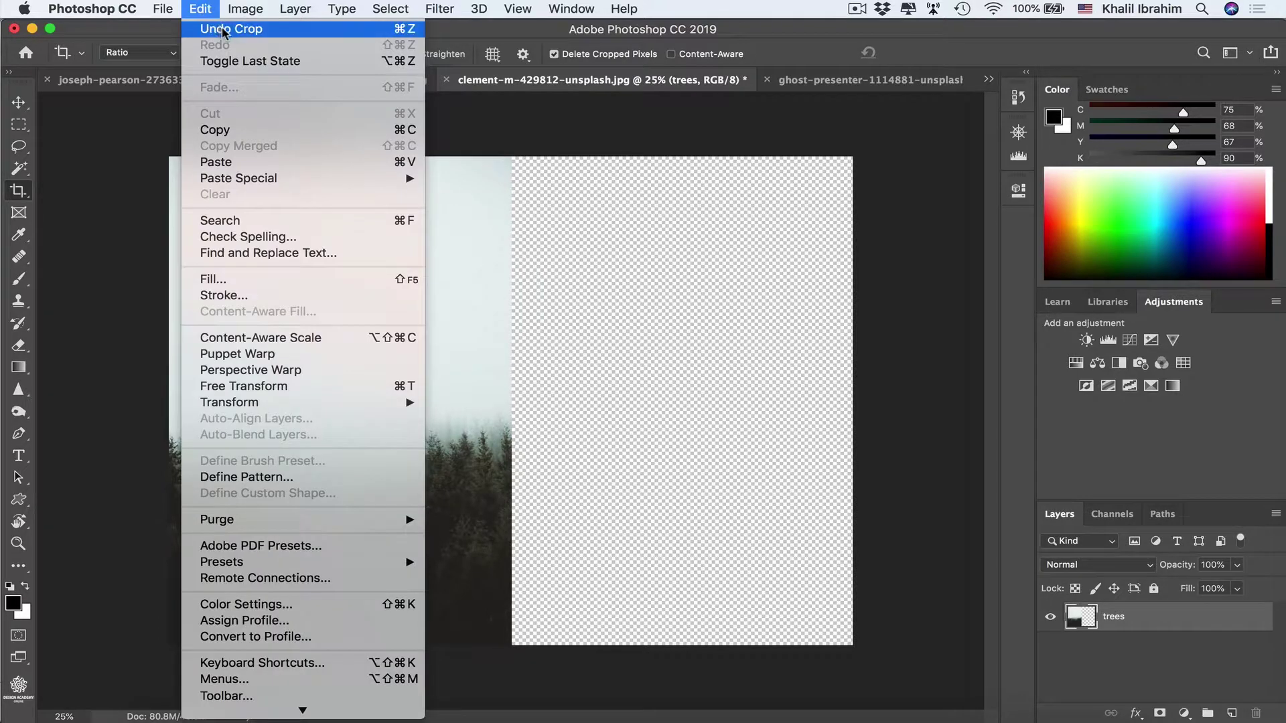
pyautogui.click(324, 338)
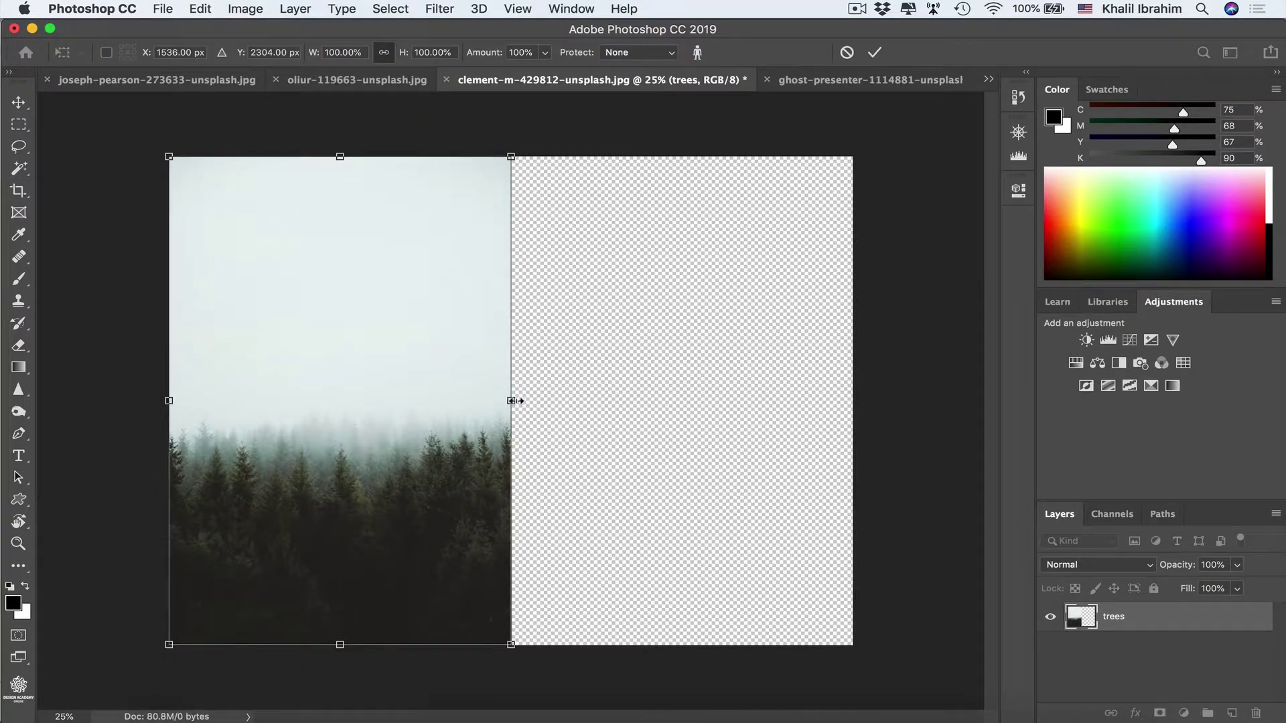
pyautogui.moveTo(511, 400); pyautogui.dragTo(854, 417)
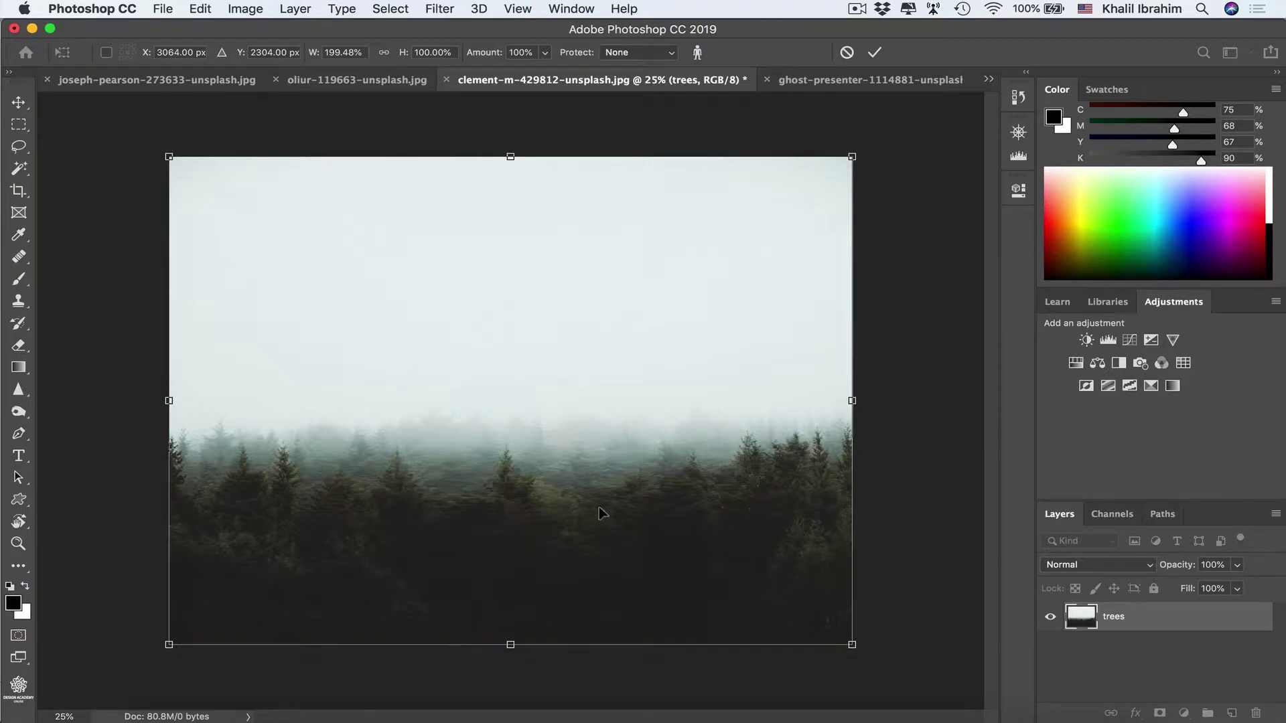
pyautogui.press('Return')
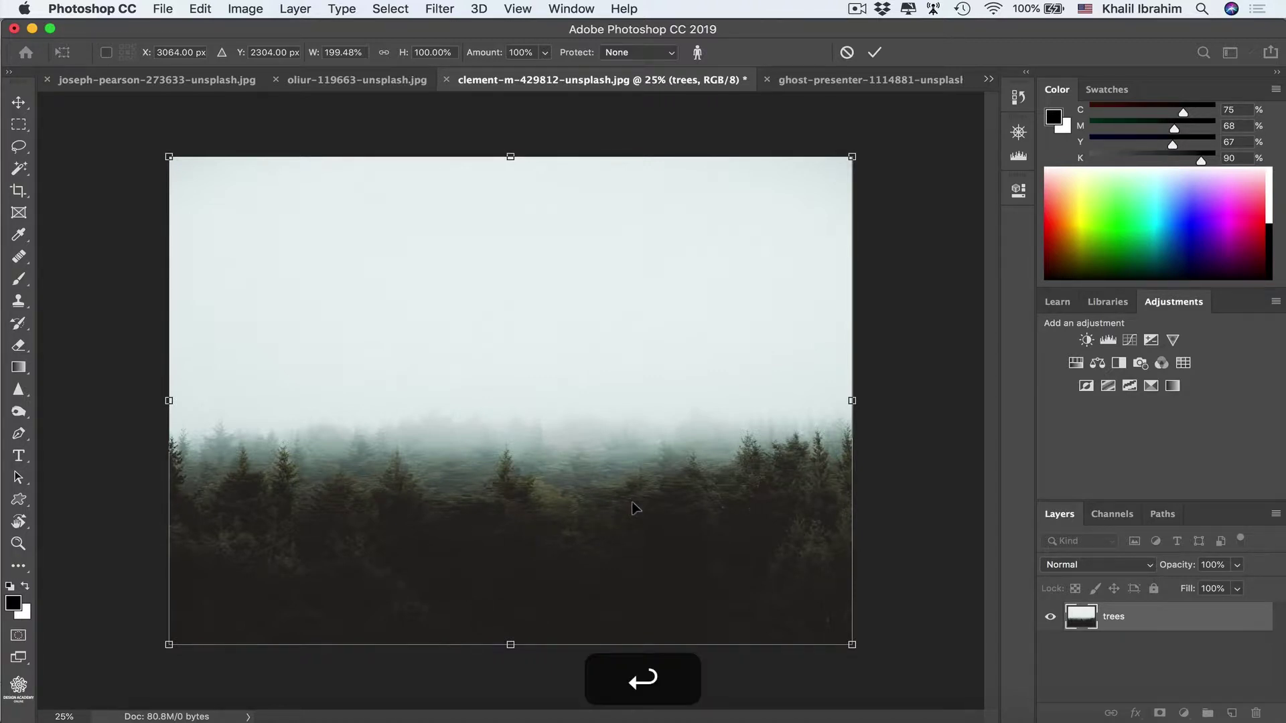
pyautogui.press('c')
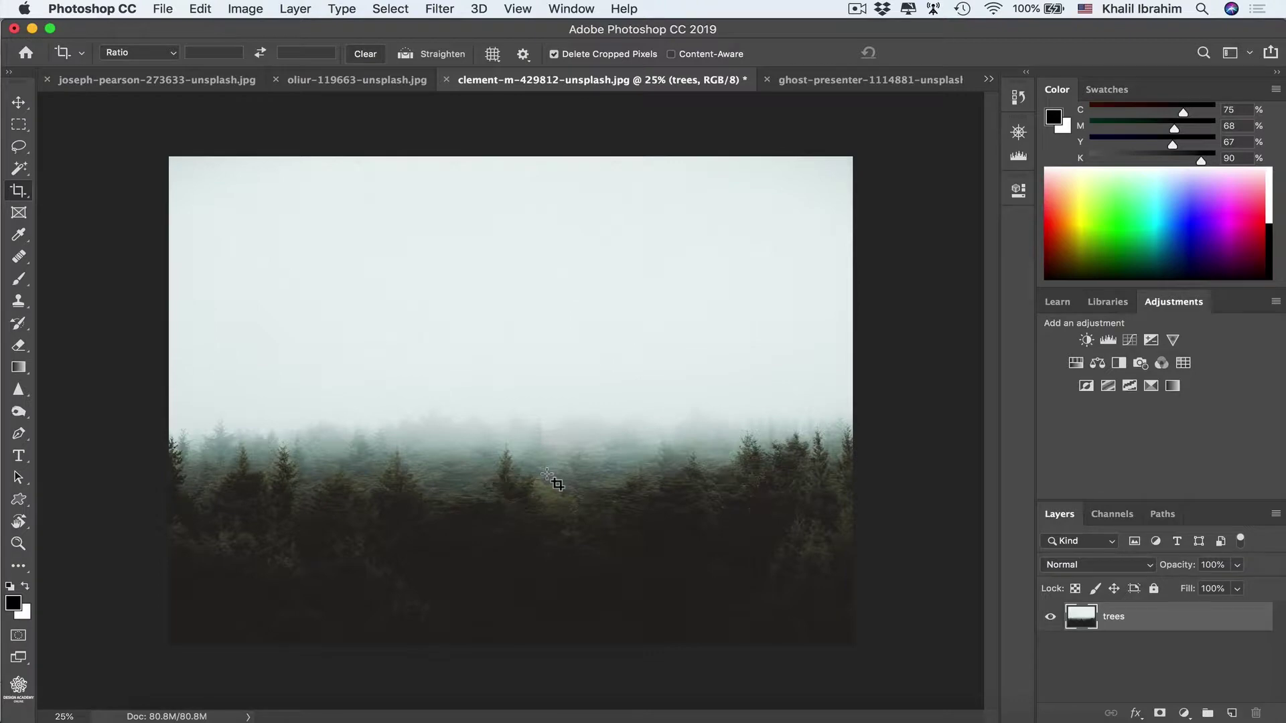
# Examine the stretched trees and fog at 100% zoom, and compare them with the whole image.
pyautogui.hotkey('ctrl', '1')
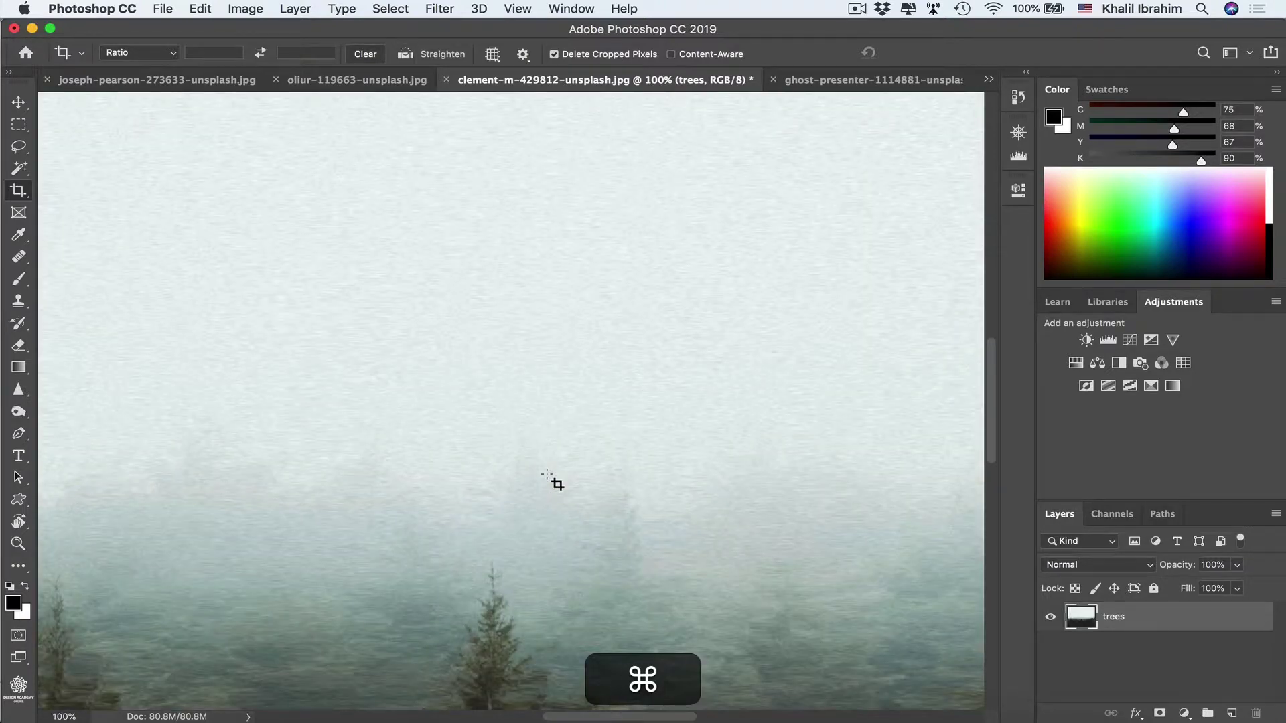
pyautogui.scroll(-5, 547, 477)
pyautogui.scroll(5, 548, 477)
pyautogui.hscroll(2, 548, 477)
pyautogui.scroll(-1, 548, 477)
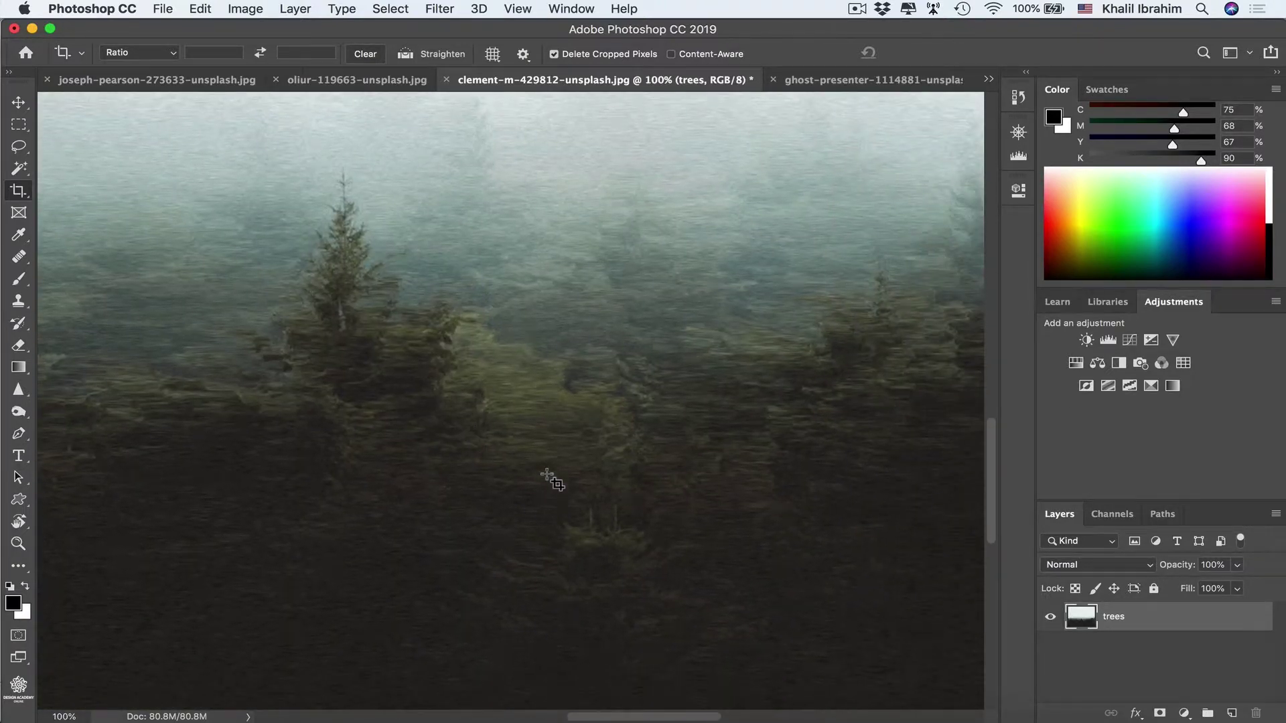
pyautogui.scroll(-5, 548, 477)
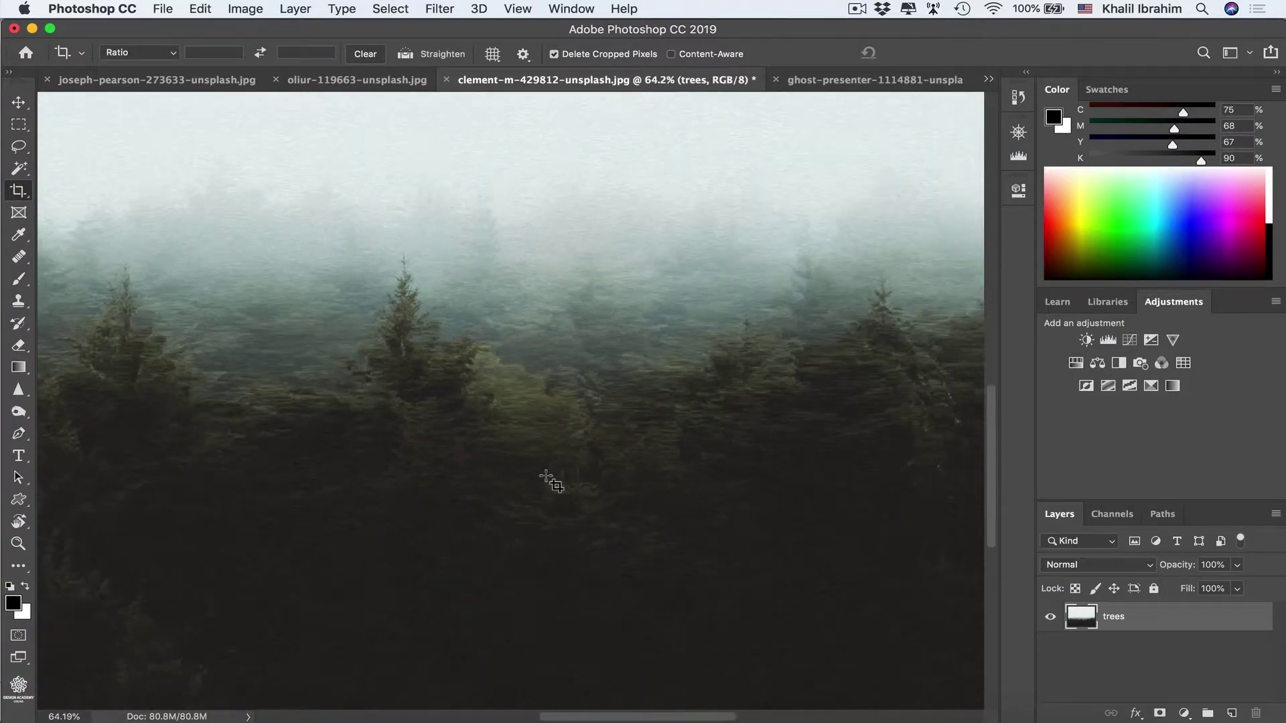
pyautogui.scroll(-2, 548, 477)
pyautogui.scroll(-3, 546, 479)
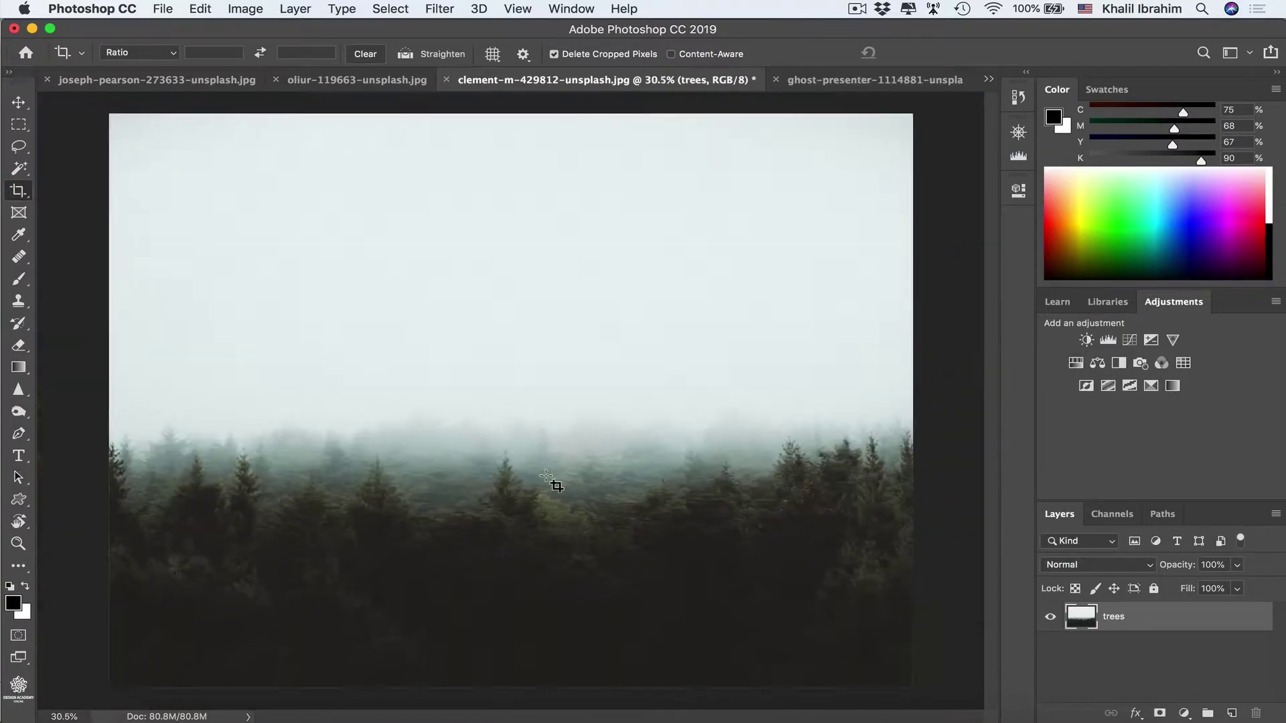
pyautogui.scroll(-2, 550, 481)
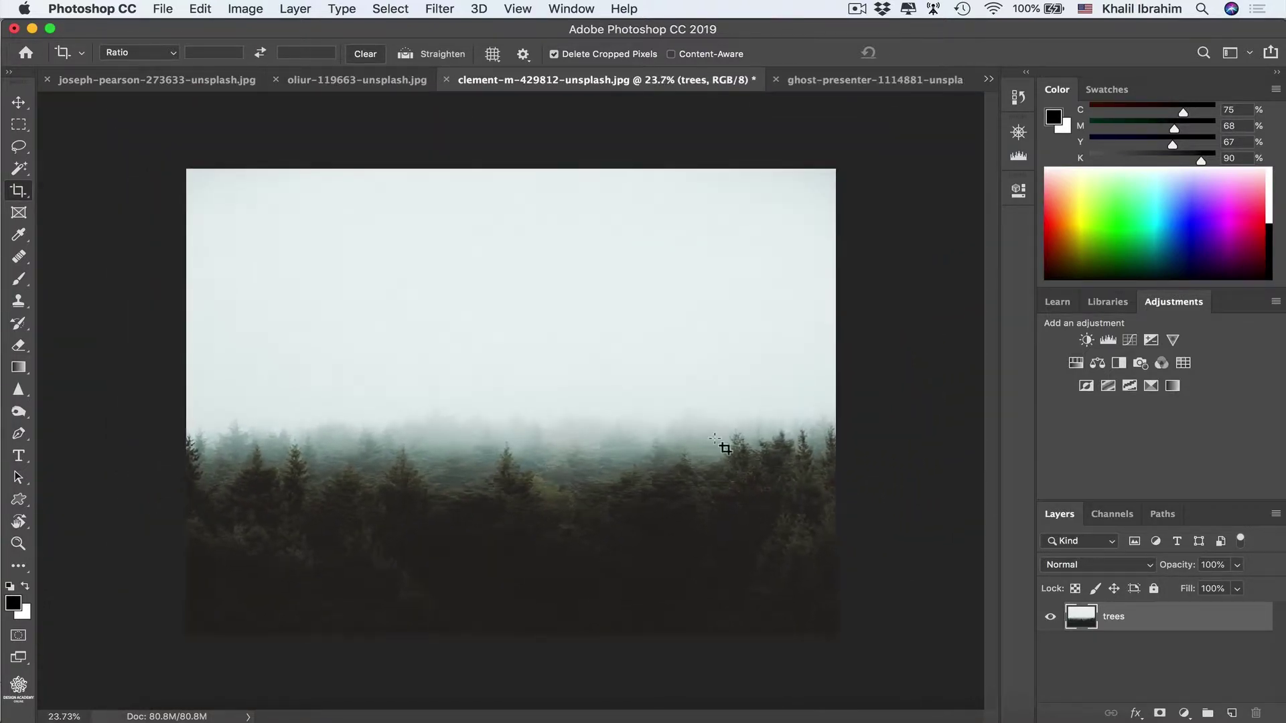
# Undo the full-width stretch and widen the trees layer with Content-Aware Scale to only 117.55% width and 100% height.
pyautogui.press('super+z')
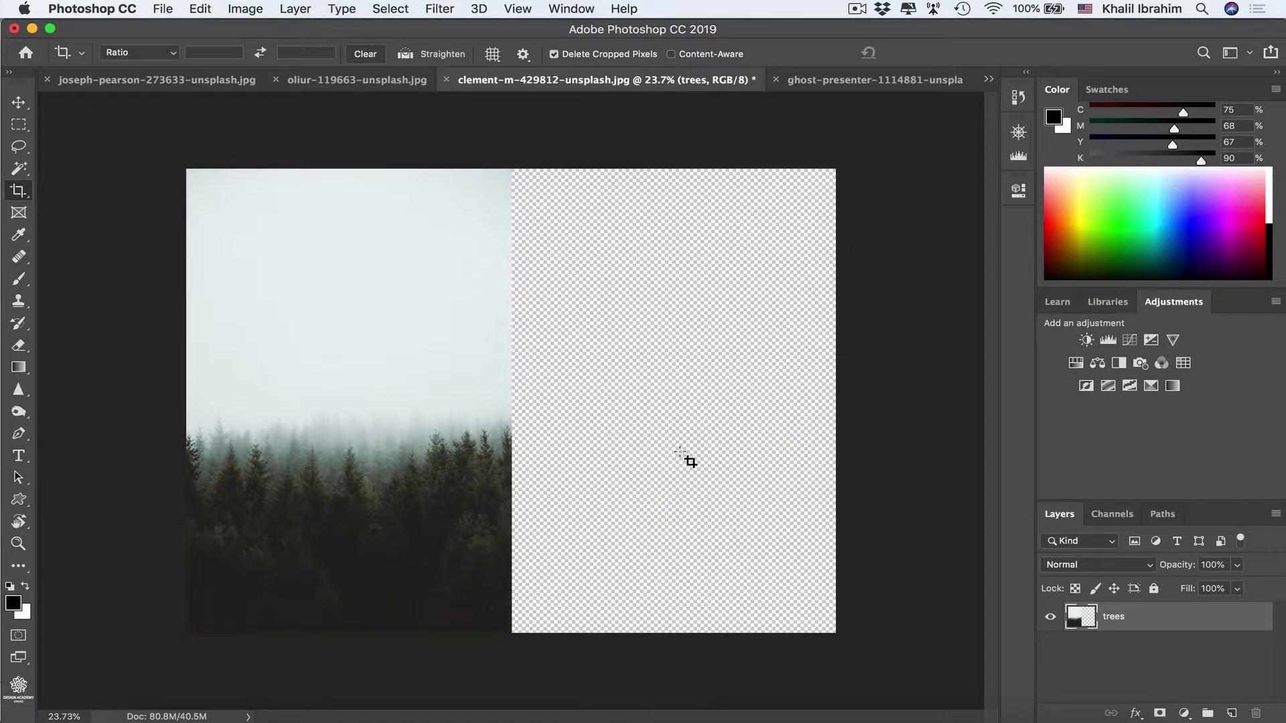
pyautogui.click(200, 11)
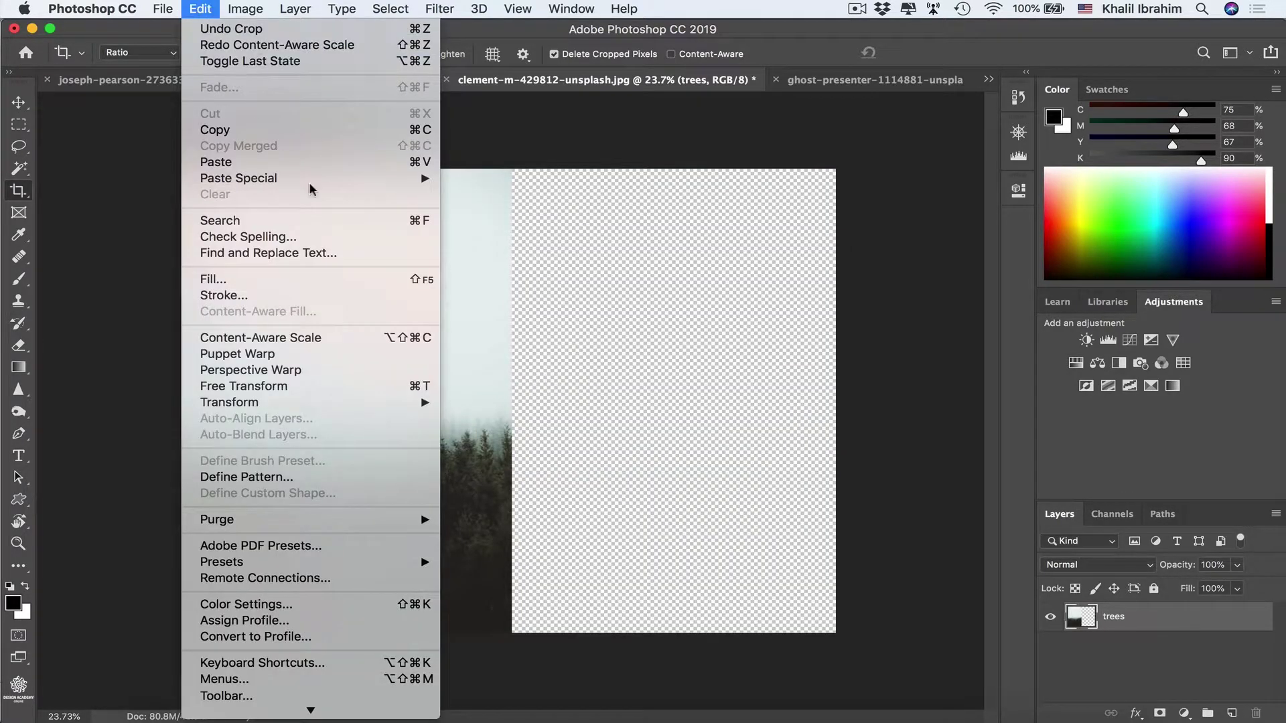
pyautogui.click(335, 335)
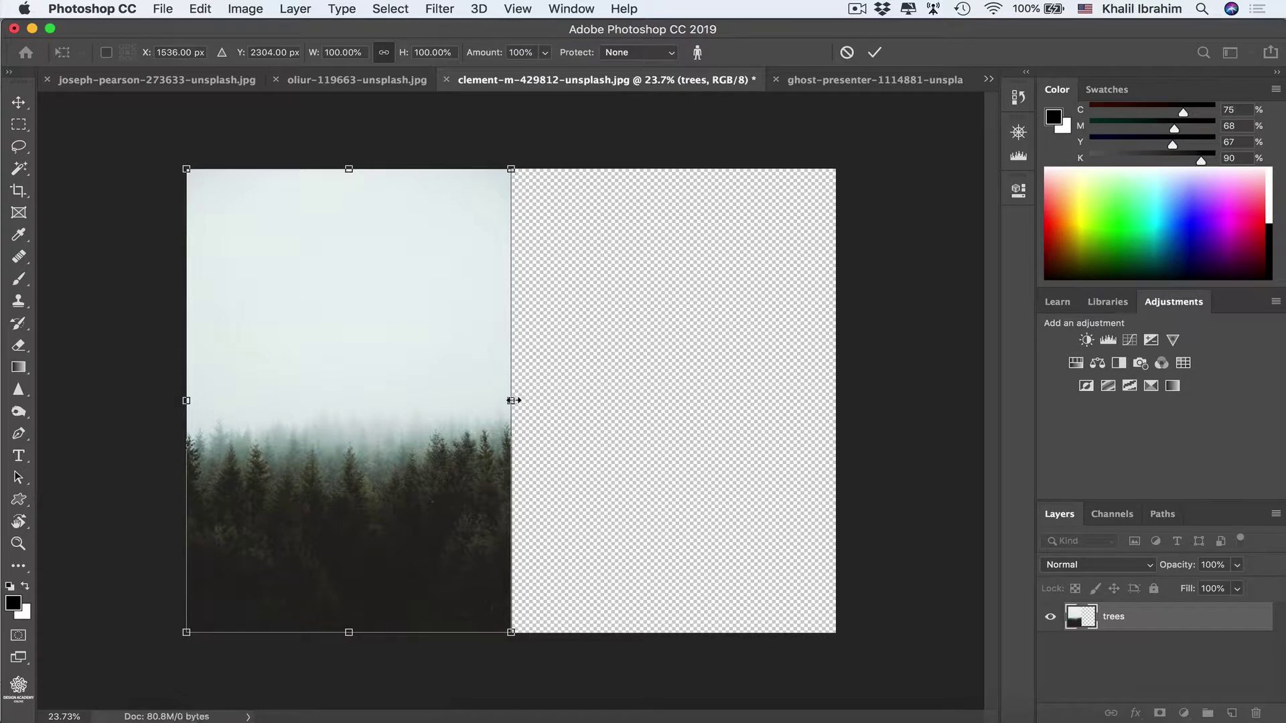
pyautogui.moveTo(520, 400); pyautogui.dragTo(568, 402)
pyautogui.press('shift')
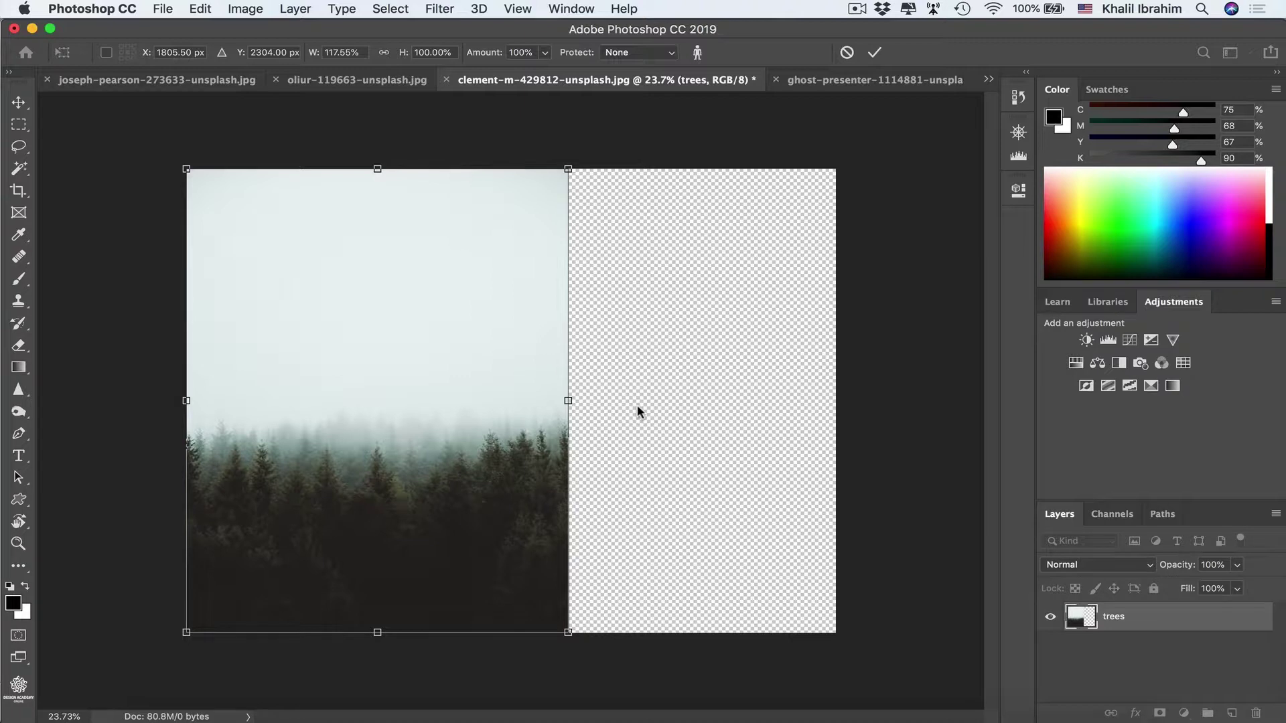
pyautogui.press('Return')
# Duplicate the trees layer and move the copy horizontally until it reaches the right canvas edge, covering the empty area.
pyautogui.press('c')
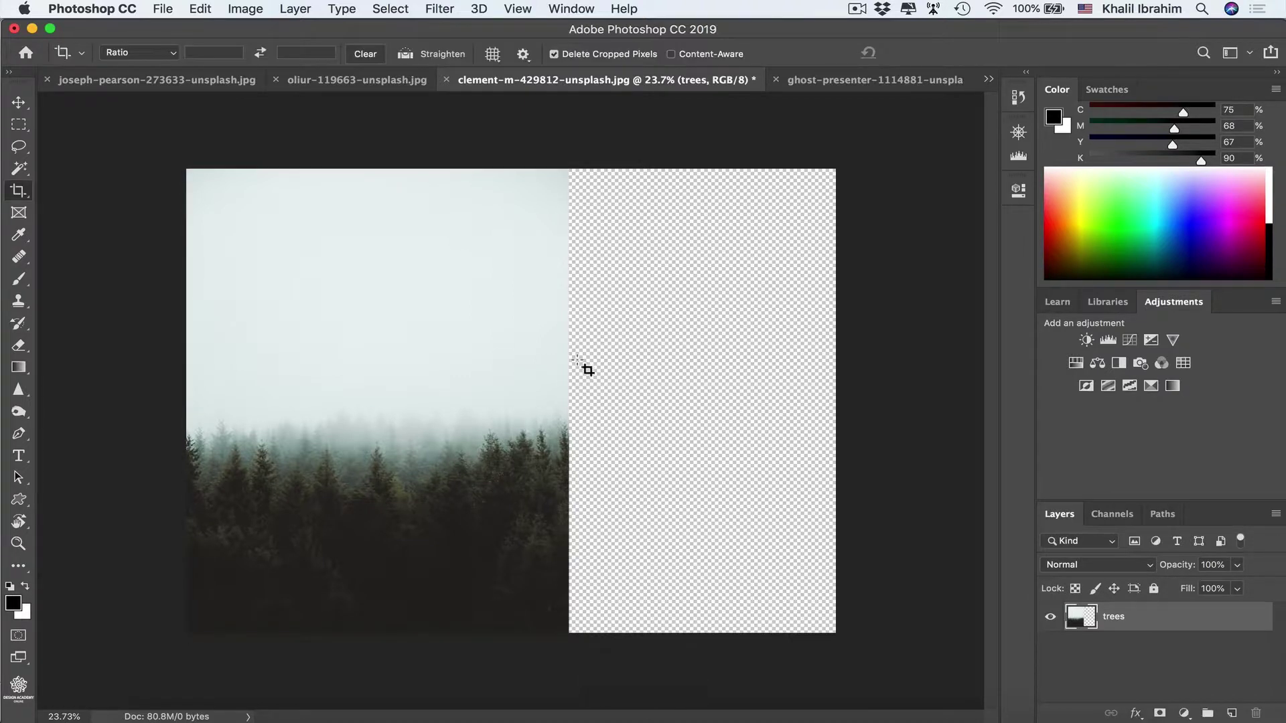
pyautogui.press('alt')
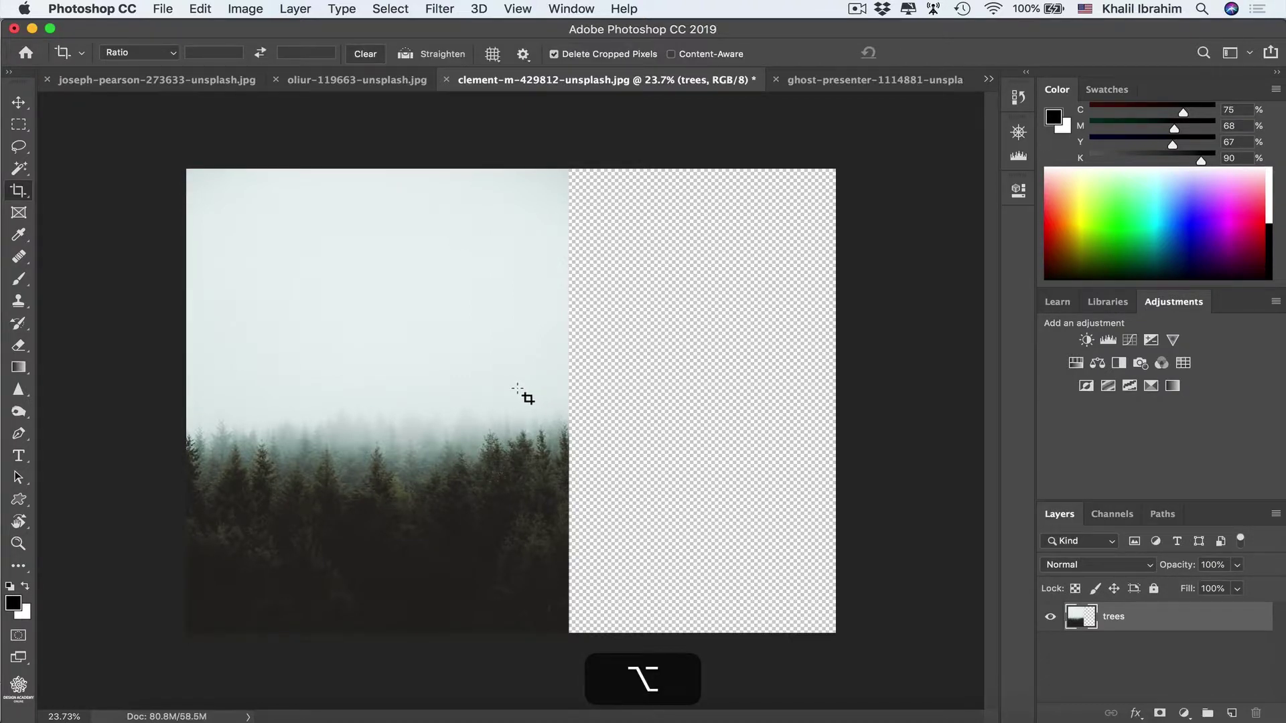
pyautogui.press('v')
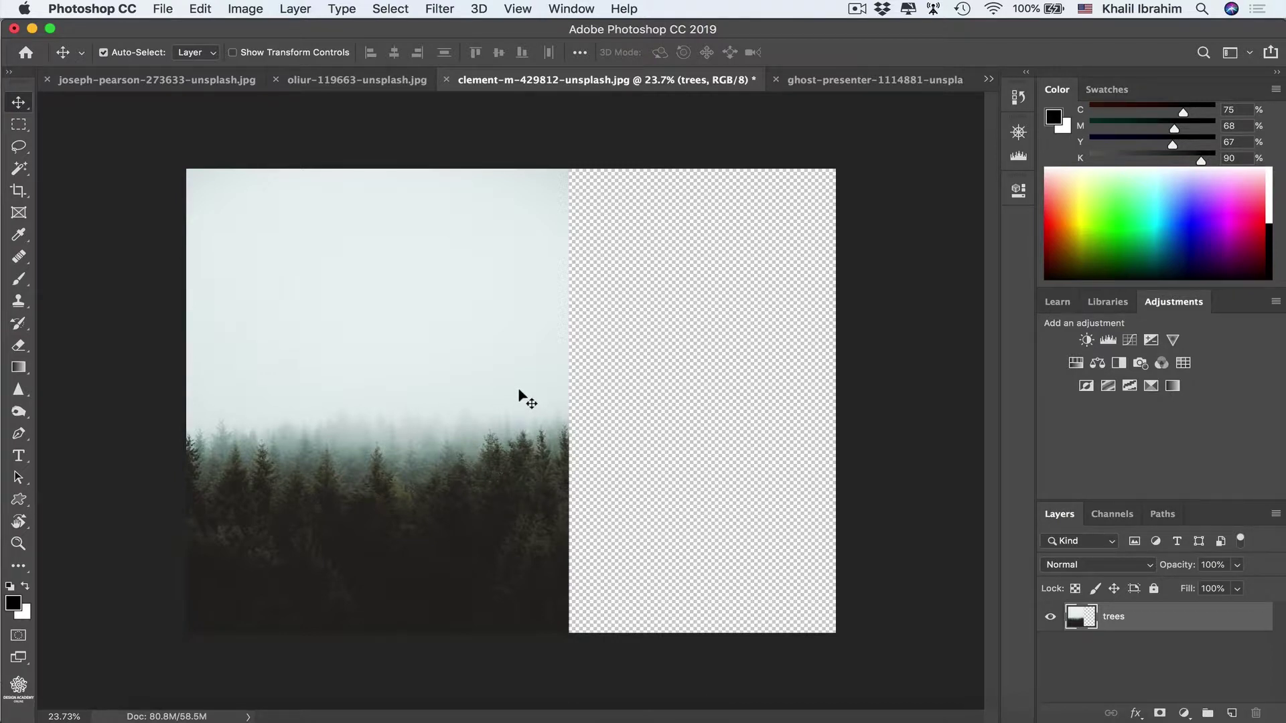
pyautogui.press('alt')
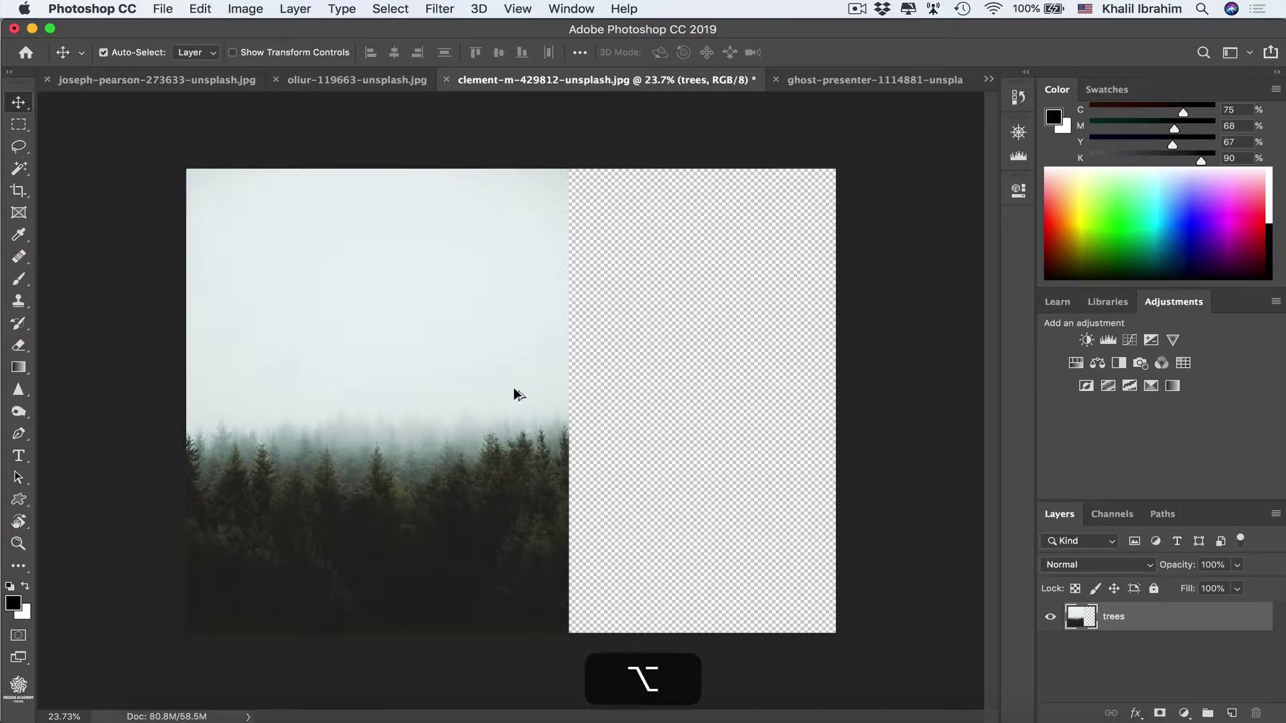
pyautogui.moveTo(503, 388); pyautogui.dragTo(770, 403)
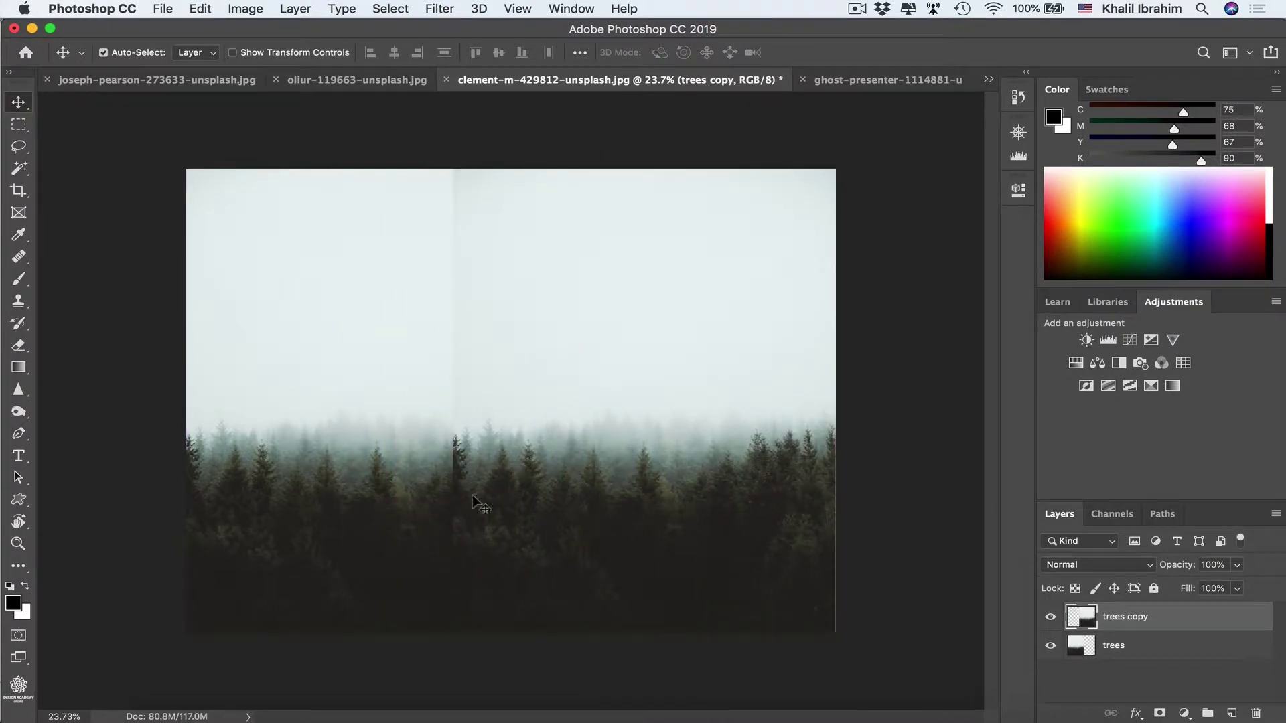
pyautogui.hotkey('shift', 'Right')
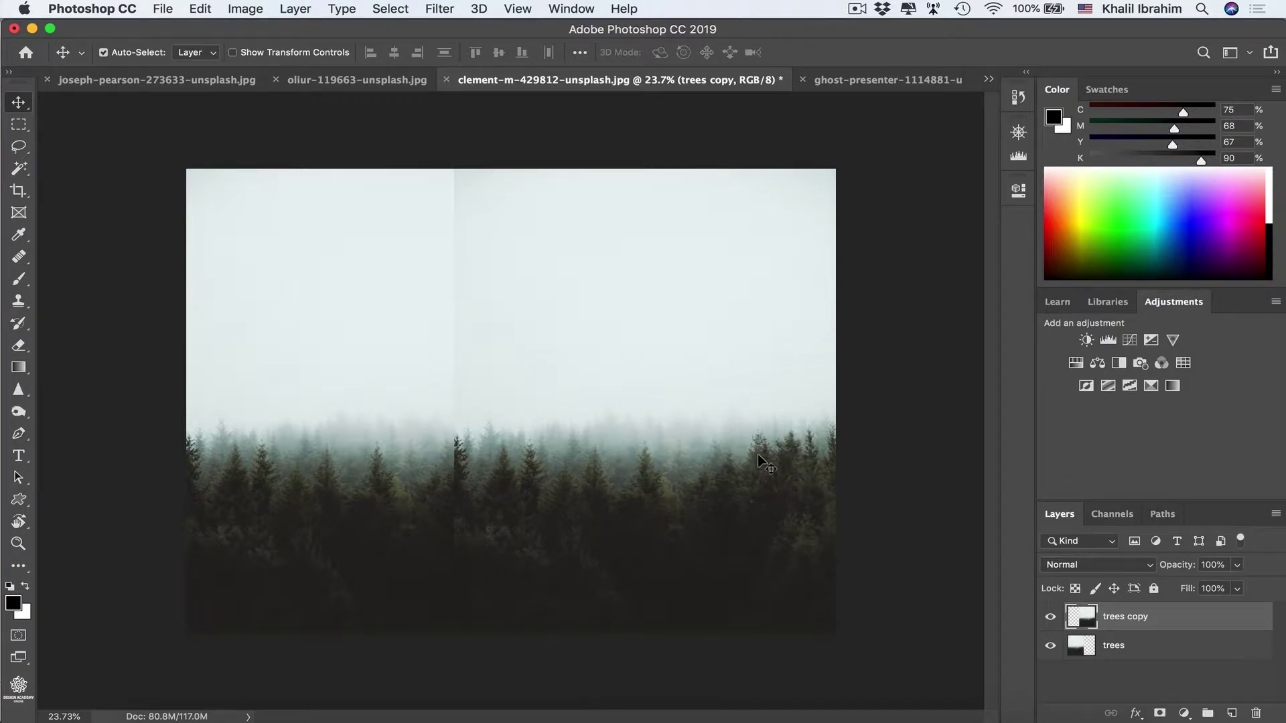
# Erase the left edge of the trees copy along the seam with a soft 700 px Eraser at 100% opacity.
pyautogui.press('e')
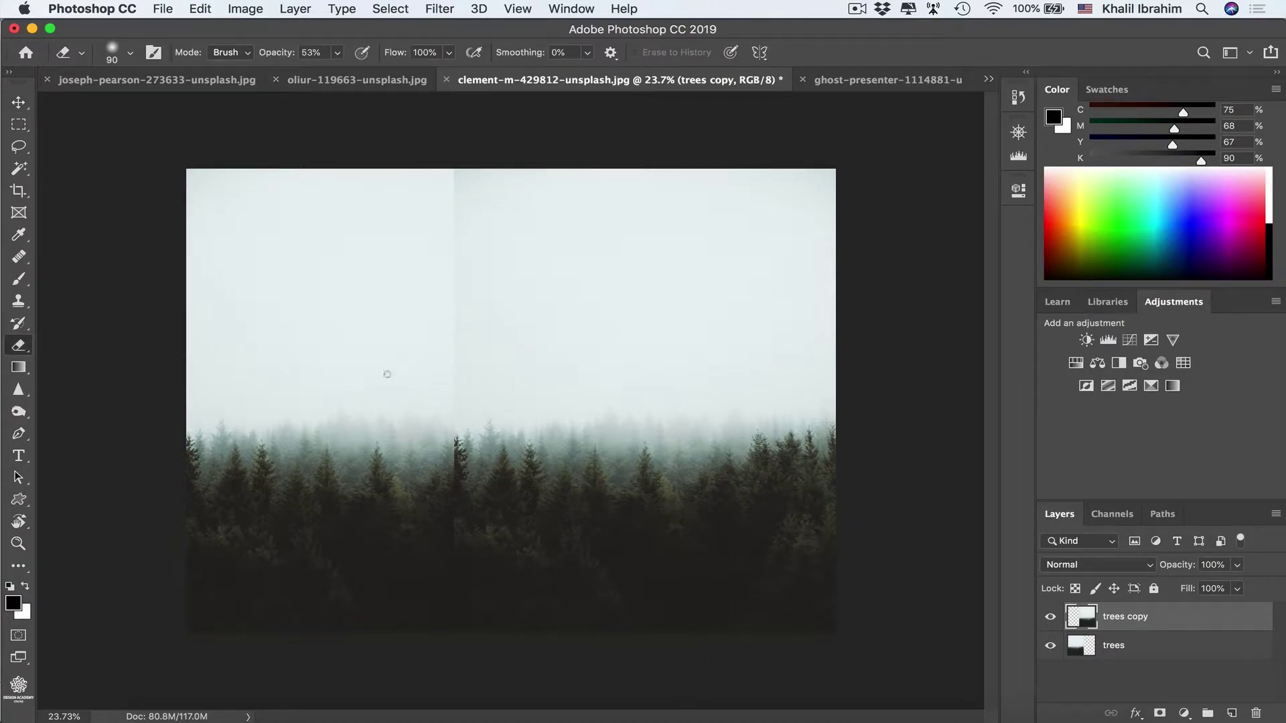
pyautogui.click(339, 54)
pyautogui.moveTo(340, 72); pyautogui.dragTo(406, 85)
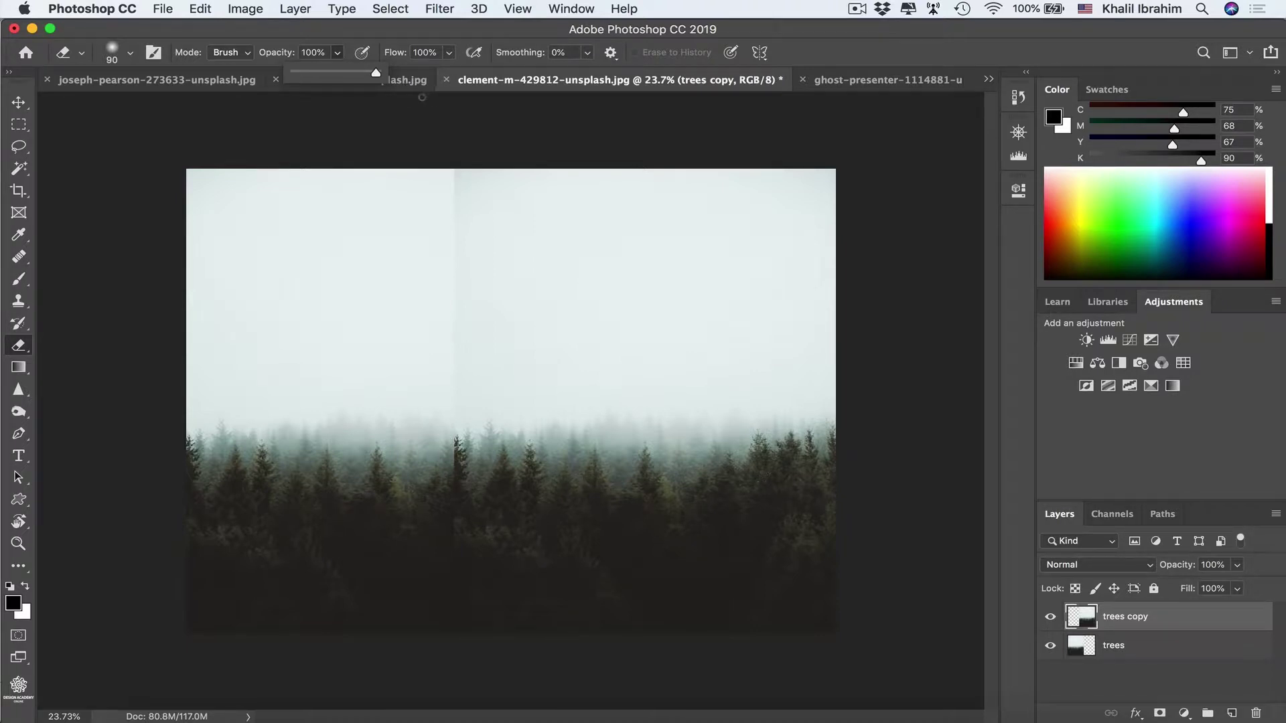
pyautogui.moveTo(185, 38); pyautogui.dragTo(187, 39)
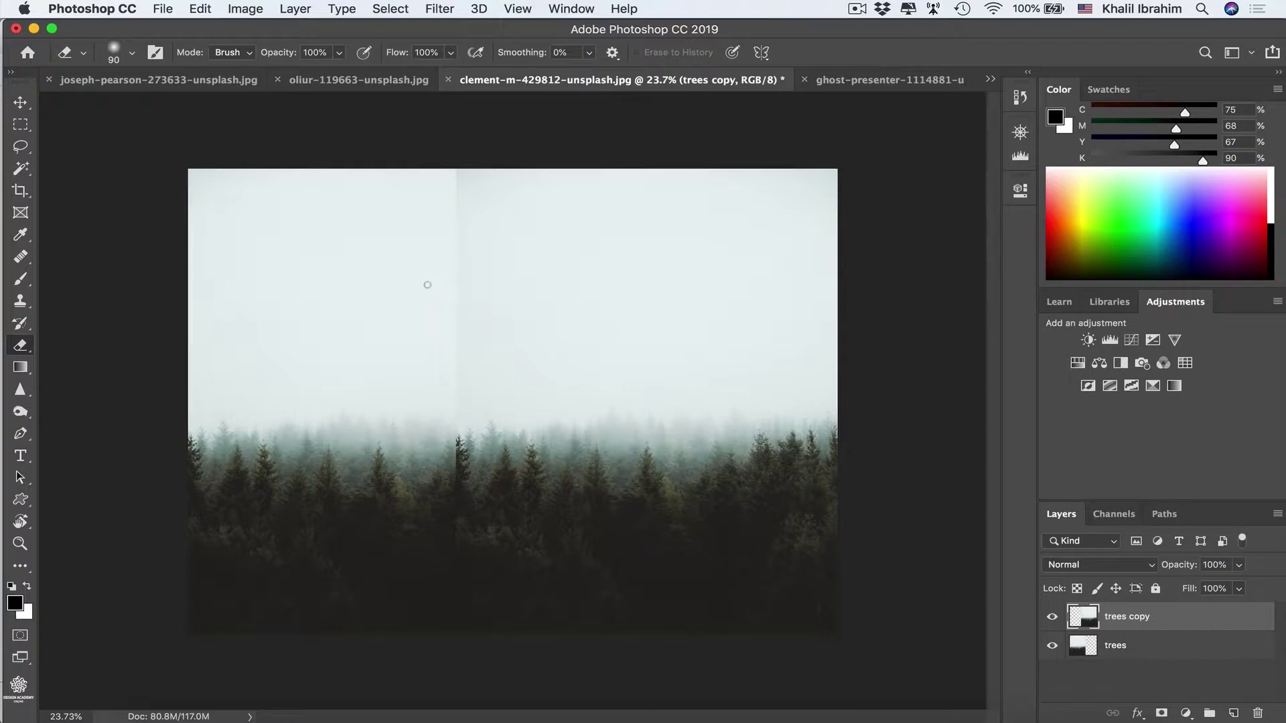
pyautogui.press(']')
pyautogui.press(']')
pyautogui.press(']')
pyautogui.press(']')
pyautogui.press(']')
pyautogui.press(']')
pyautogui.press(']')
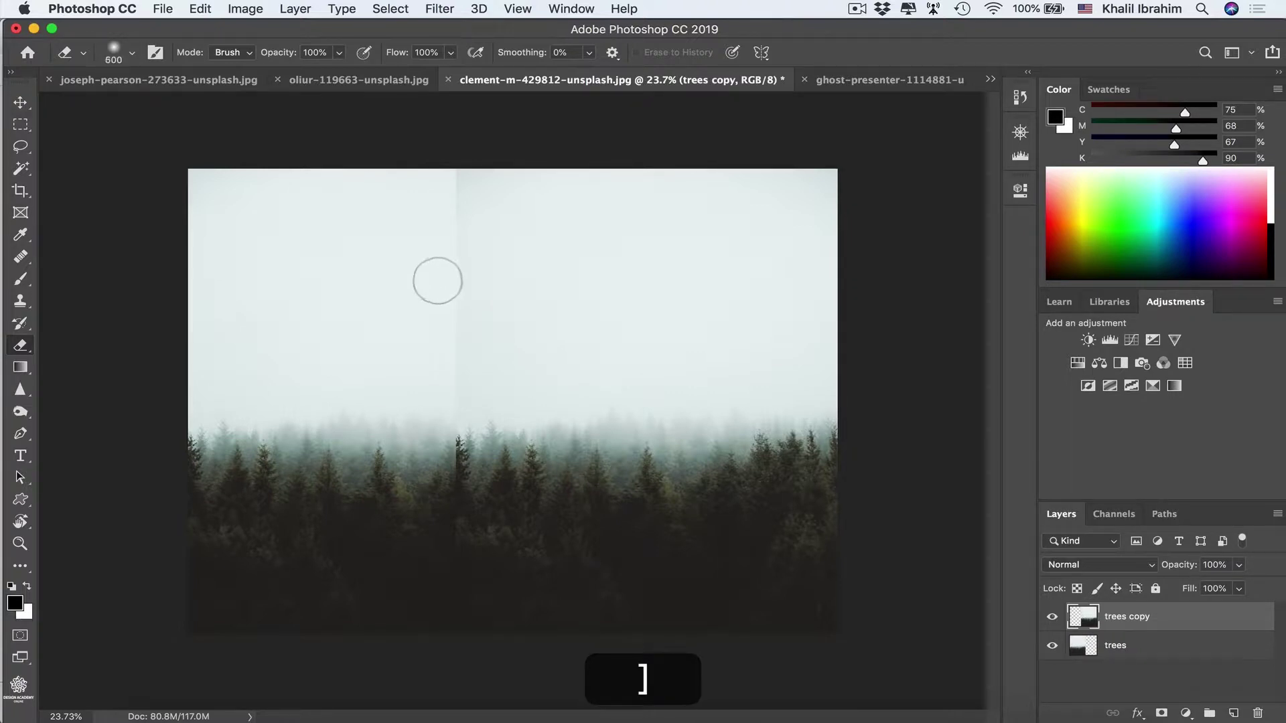
pyautogui.moveTo(451, 177); pyautogui.dragTo(402, 617)
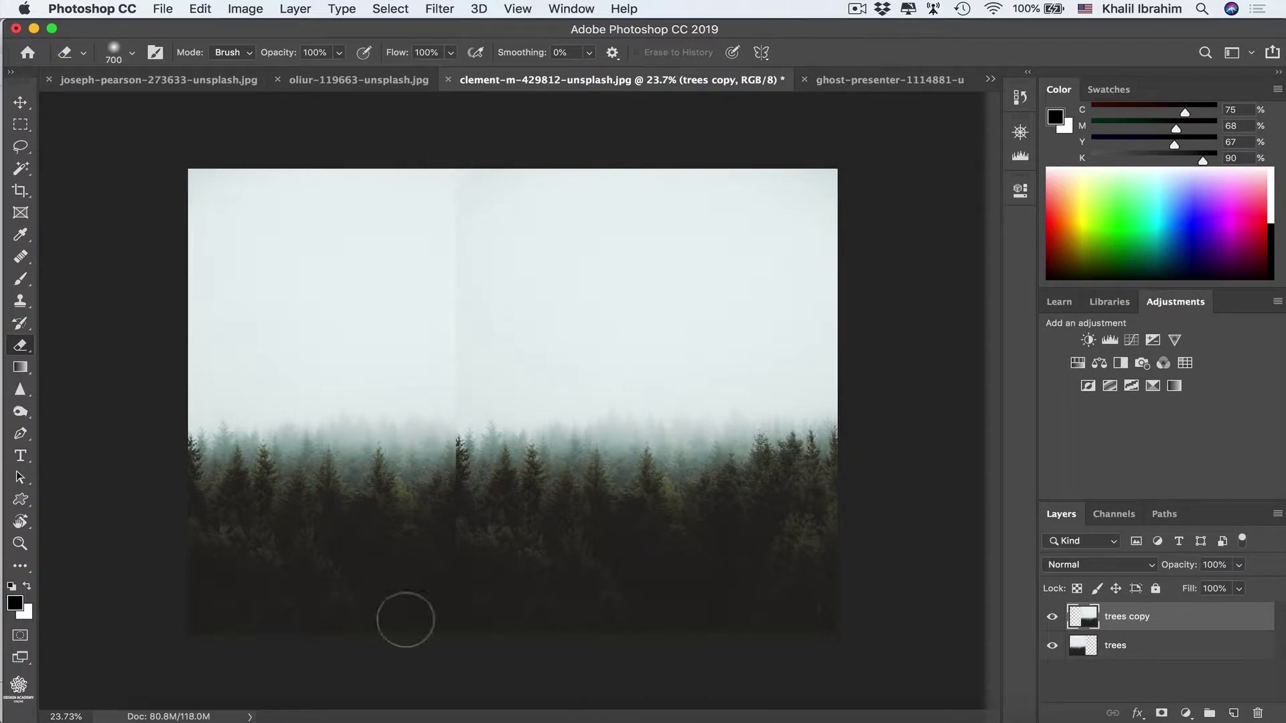
pyautogui.keyDown('shift'); pyautogui.click(450, 628); pyautogui.keyUp('shift')
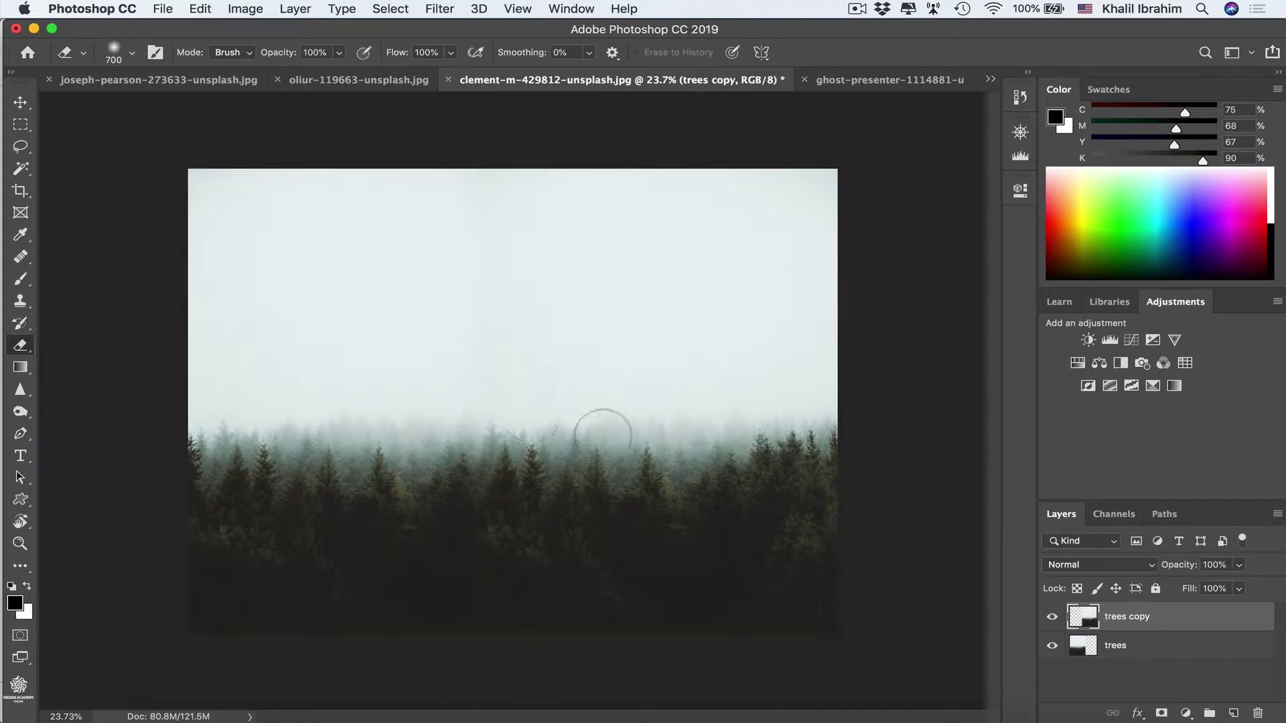
# Try flipping the trees copy horizontally with Free Transform and shifting it right to X 4793.10 px.
pyautogui.press('v')
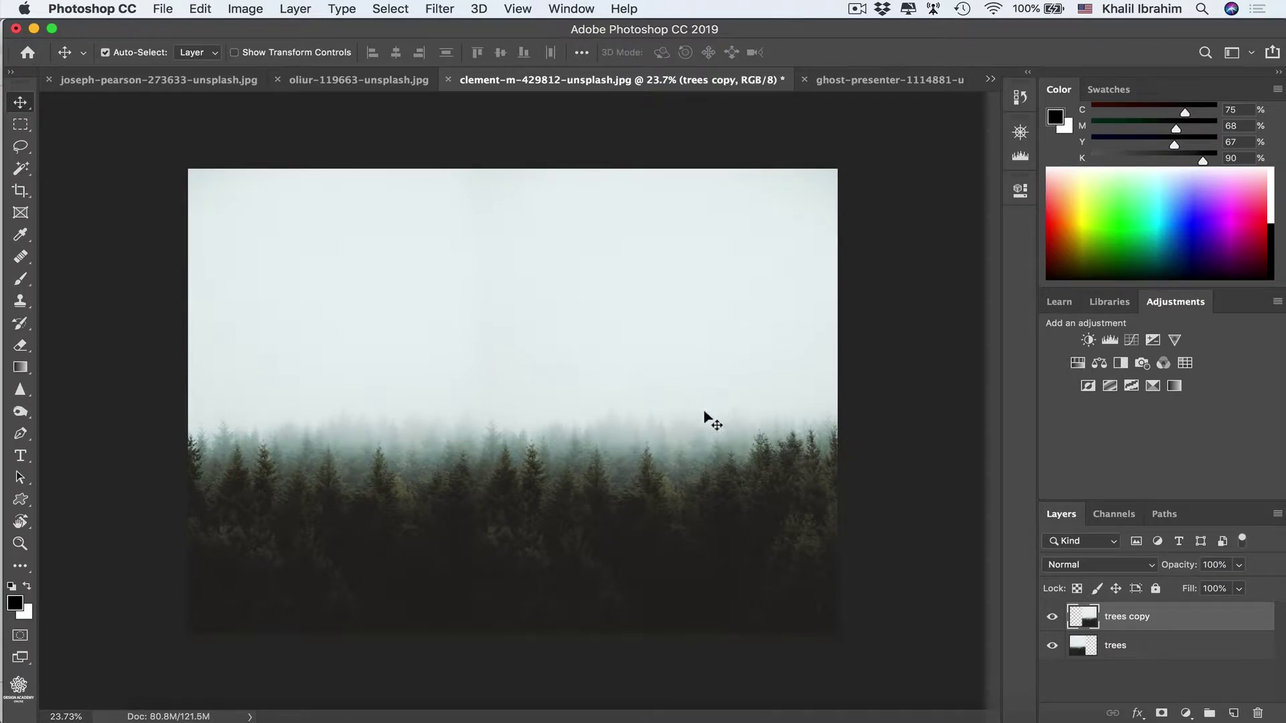
pyautogui.press('super+t')
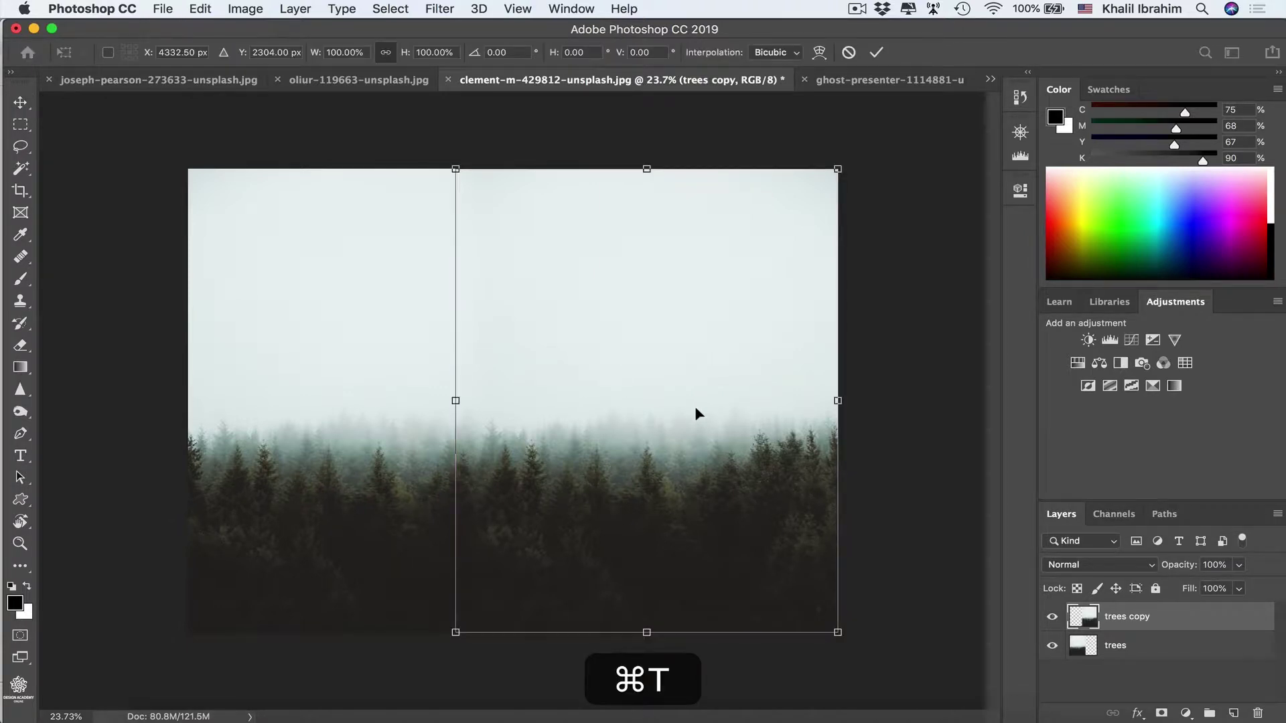
pyautogui.rightClick(635, 364)
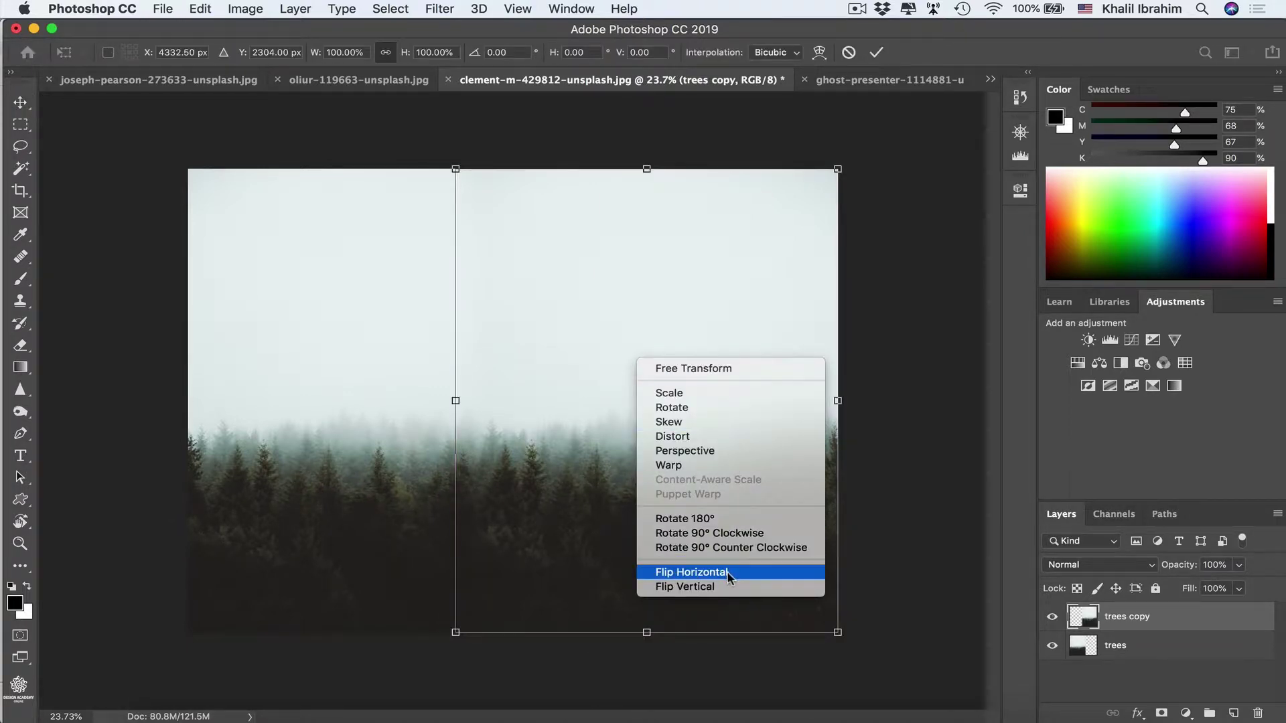
pyautogui.click(746, 580)
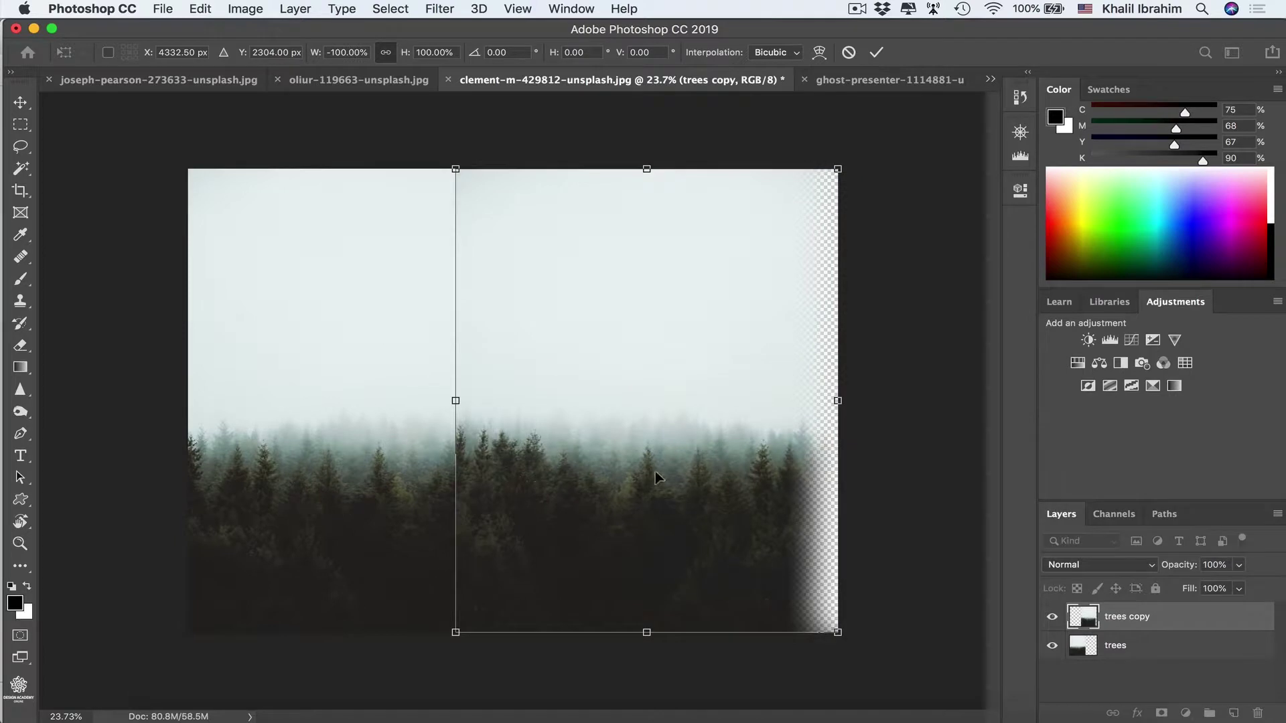
pyautogui.moveTo(656, 470); pyautogui.dragTo(692, 476)
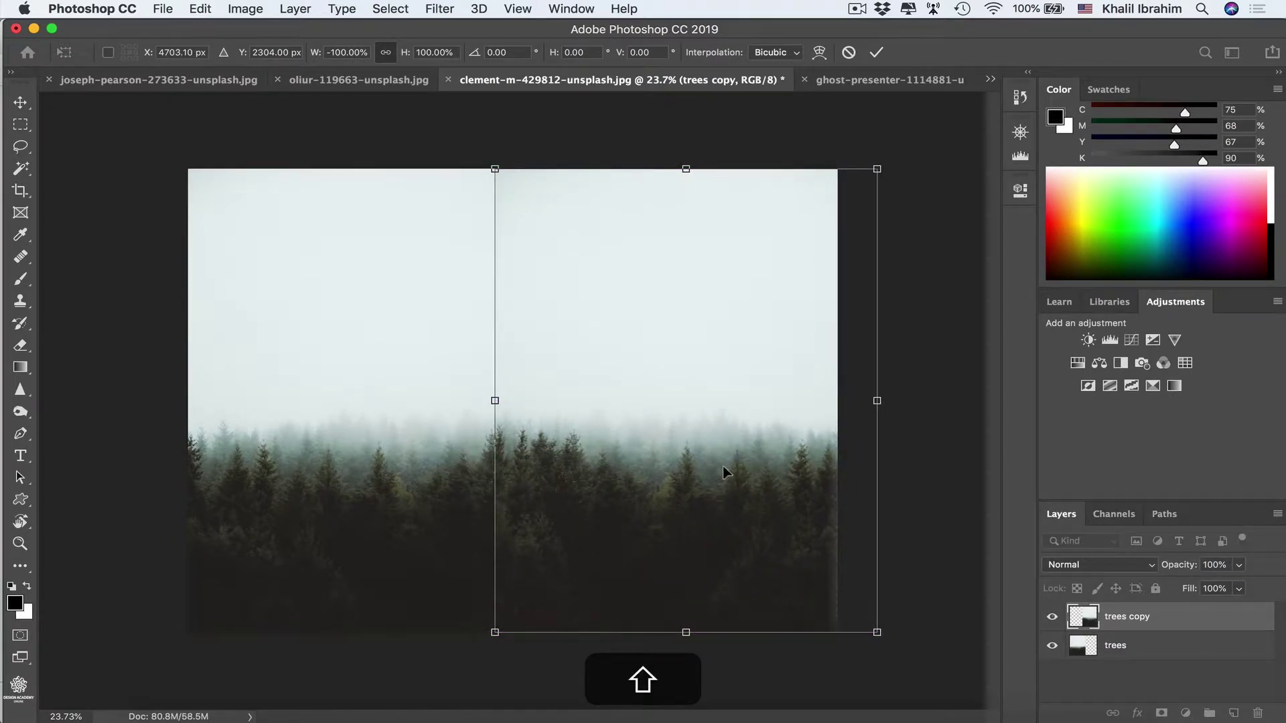
pyautogui.hotkey('shift', 'Right')
pyautogui.hotkey('shift', 'Right')
pyautogui.hotkey('shift', 'Right')
pyautogui.hotkey('shift', 'Right')
pyautogui.hotkey('shift', 'Right')
pyautogui.hotkey('shift', 'Right')
pyautogui.hotkey('shift', 'Right')
pyautogui.hotkey('shift', 'Right')
pyautogui.hotkey('shift', 'Right')
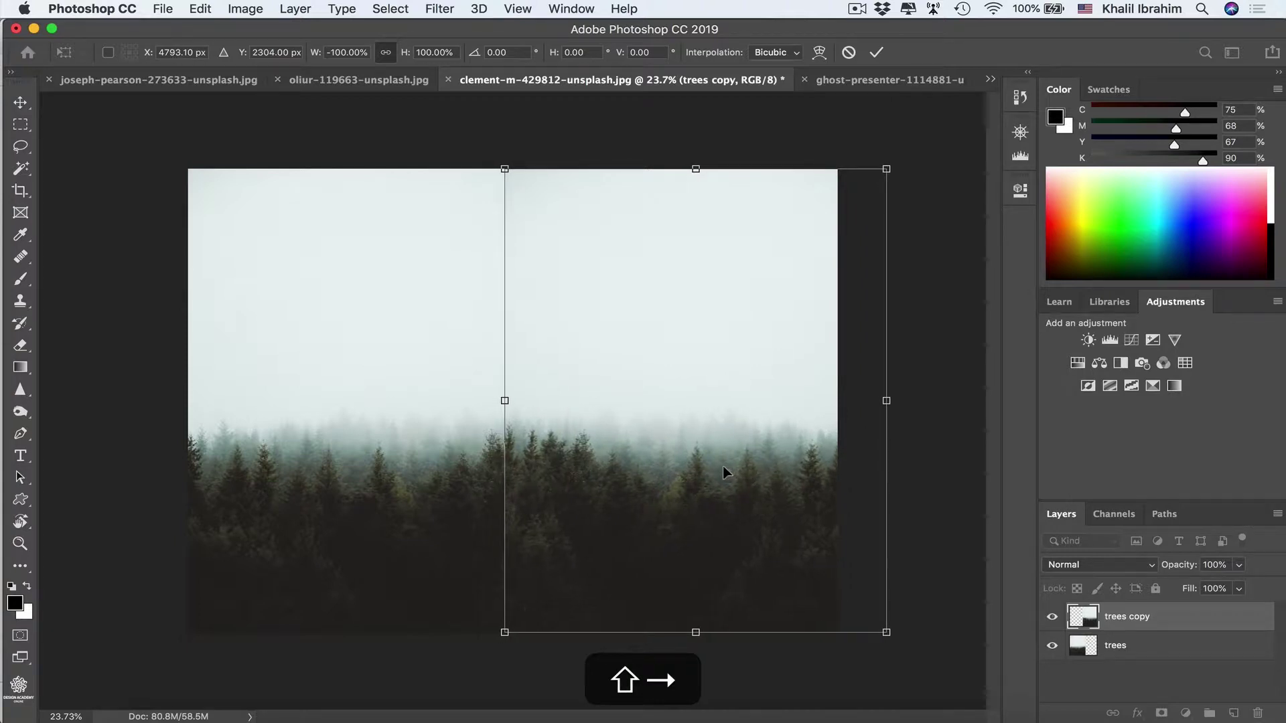
pyautogui.hotkey('shift', 'Return')
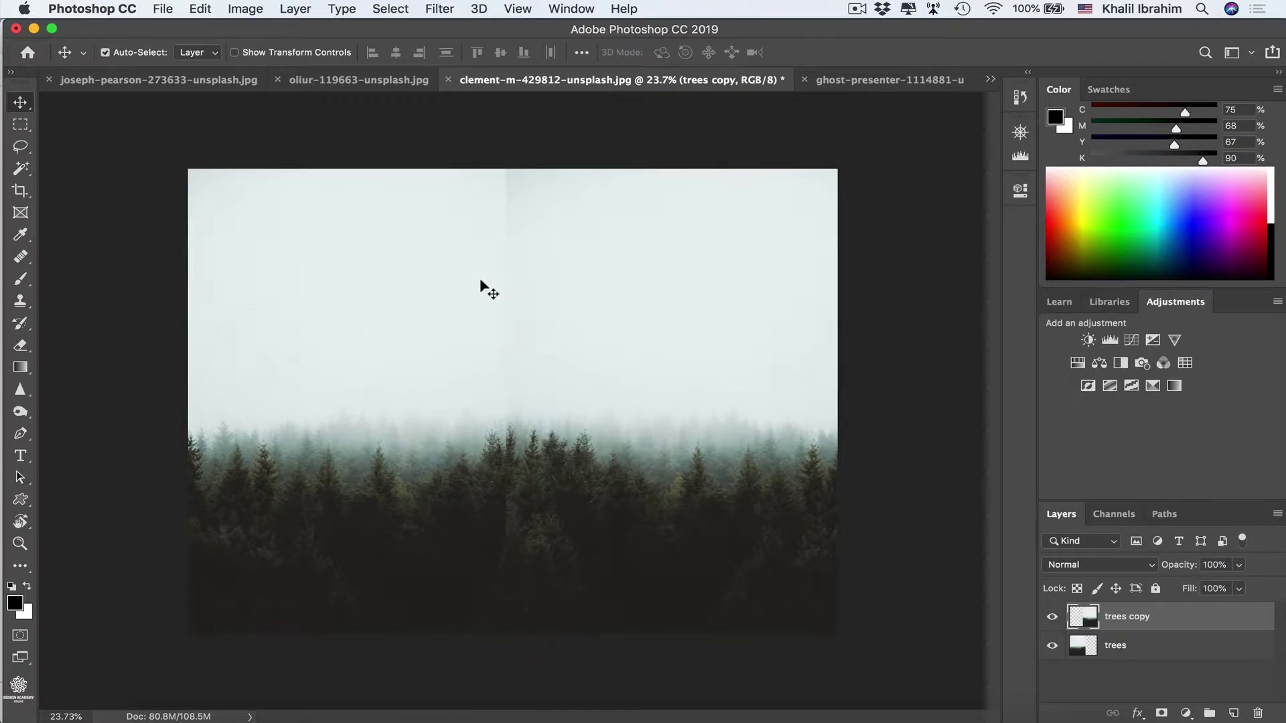
# Try erasing the flipped copy's left edge along the seam, and undo both the erasing and the flip.
pyautogui.press('e')
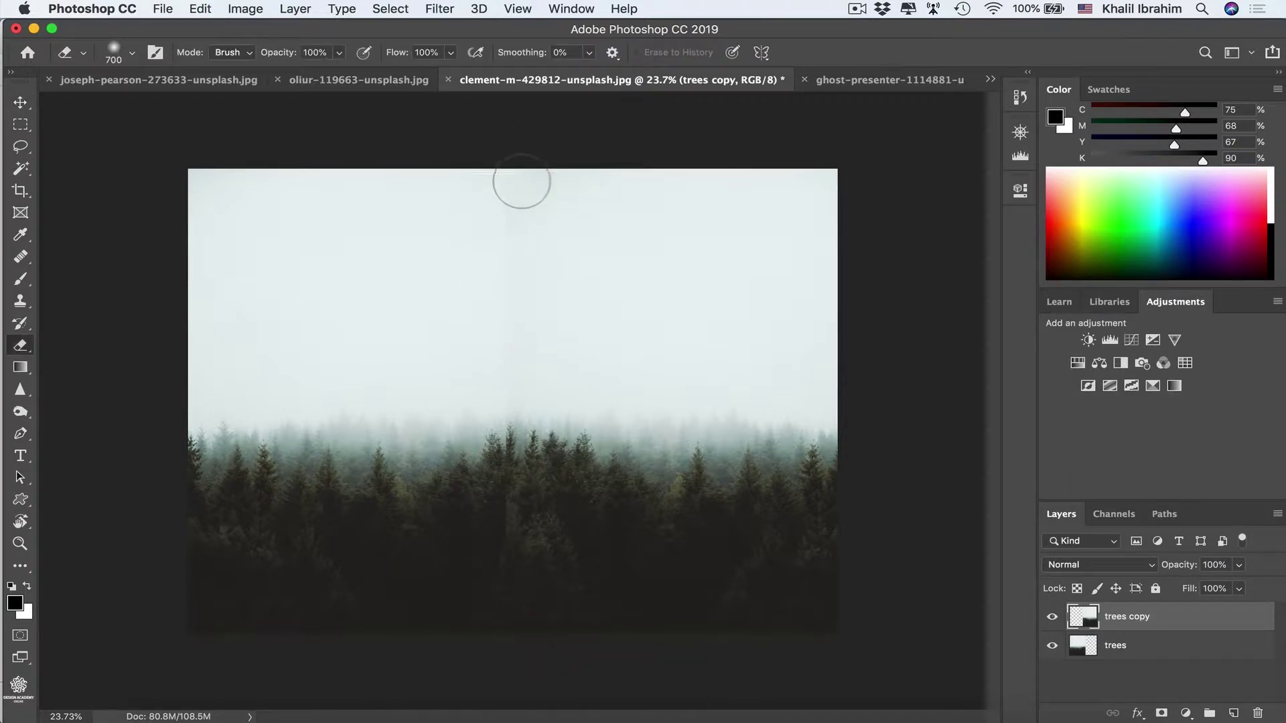
pyautogui.keyDown('shift'); pyautogui.click(524, 629); pyautogui.keyUp('shift')
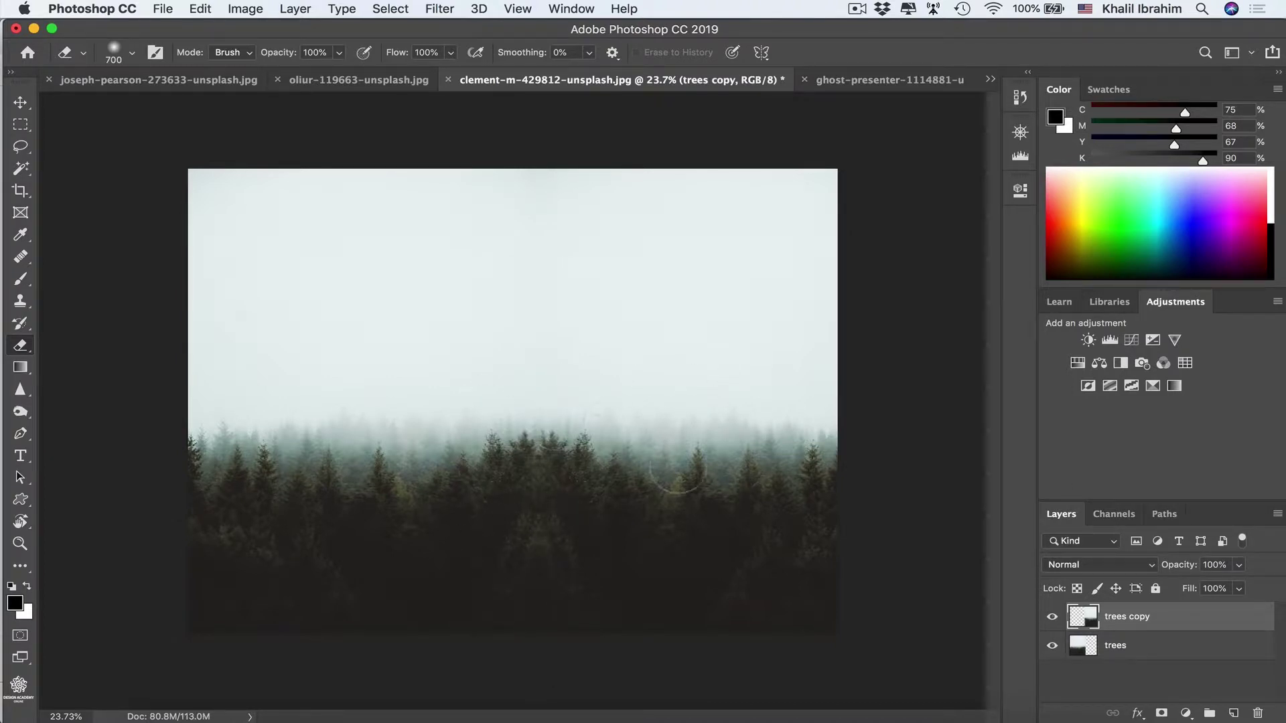
pyautogui.press('super')
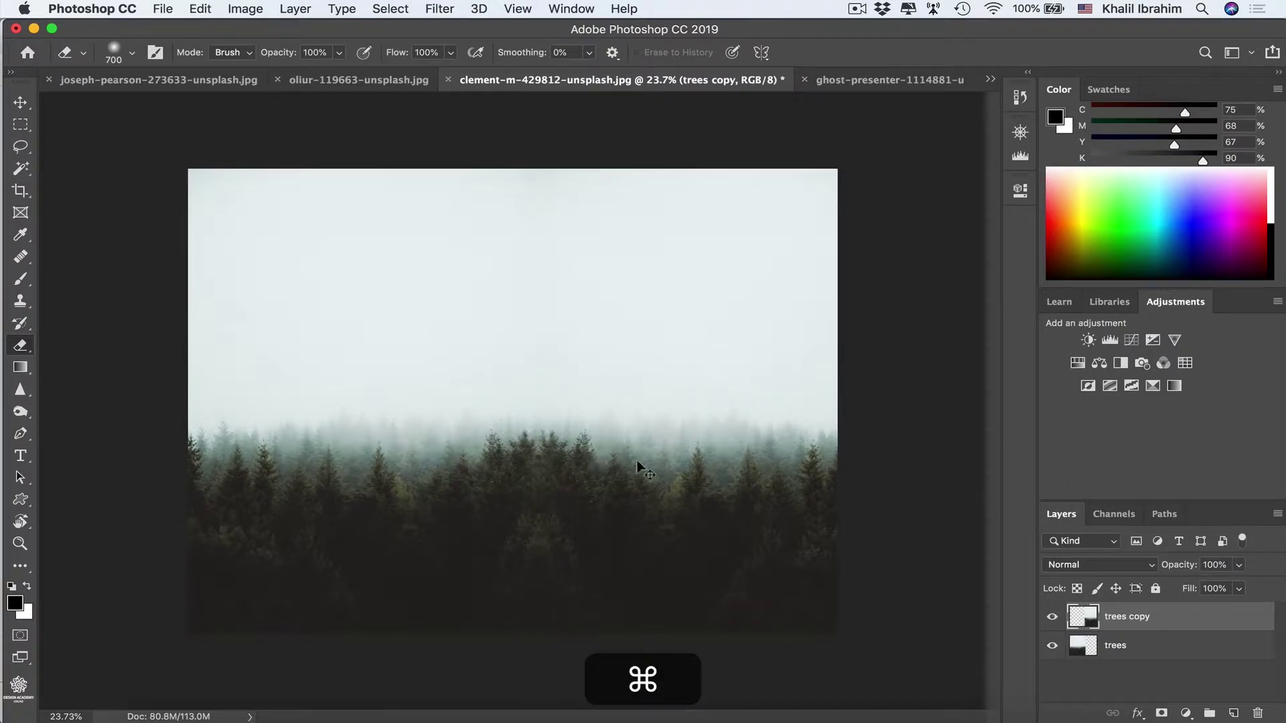
pyautogui.press('super+z')
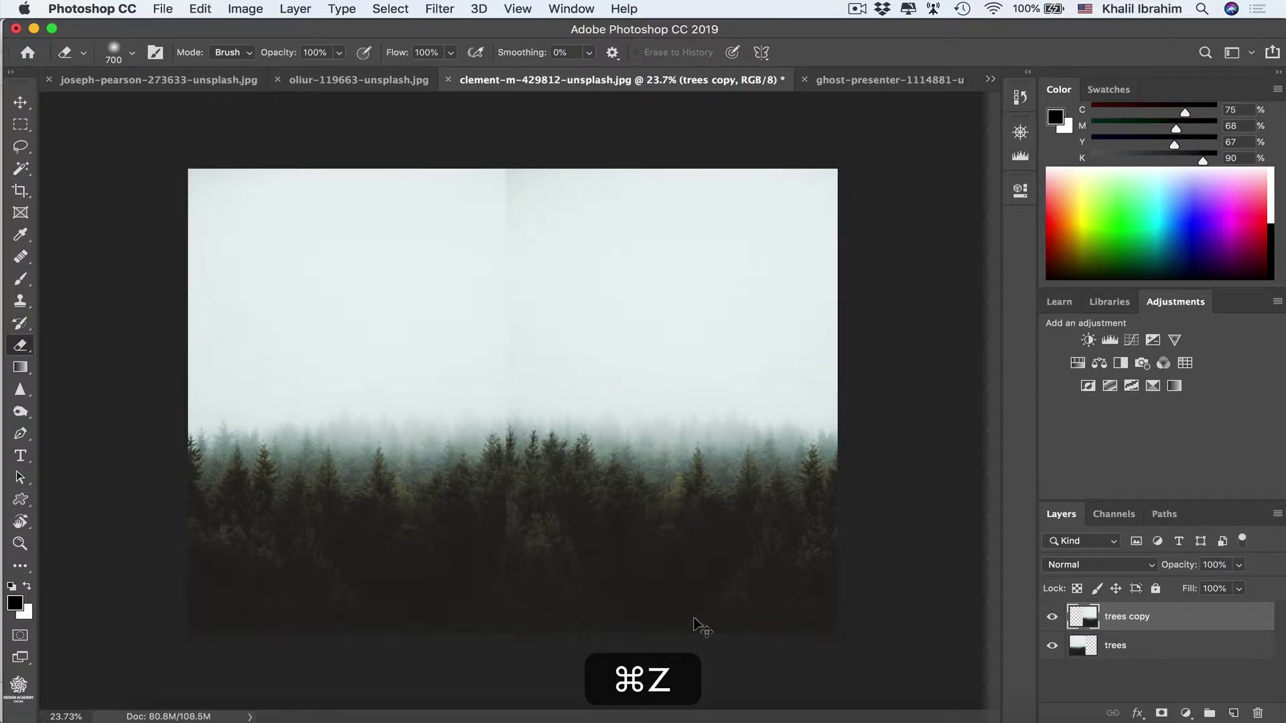
pyautogui.press('super+z')
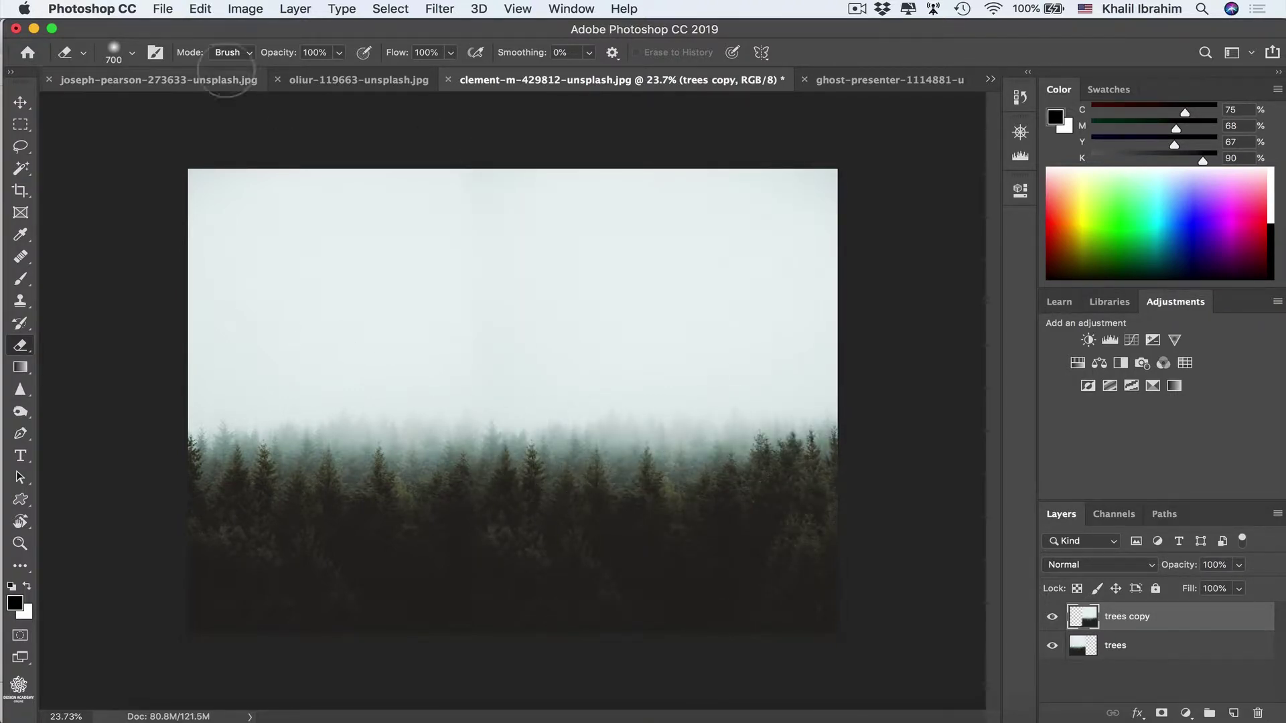
# Switch to the oliur-119663-unsplash.jpg document, unlock its Background layer and rename it Bg.
pyautogui.click(359, 79)
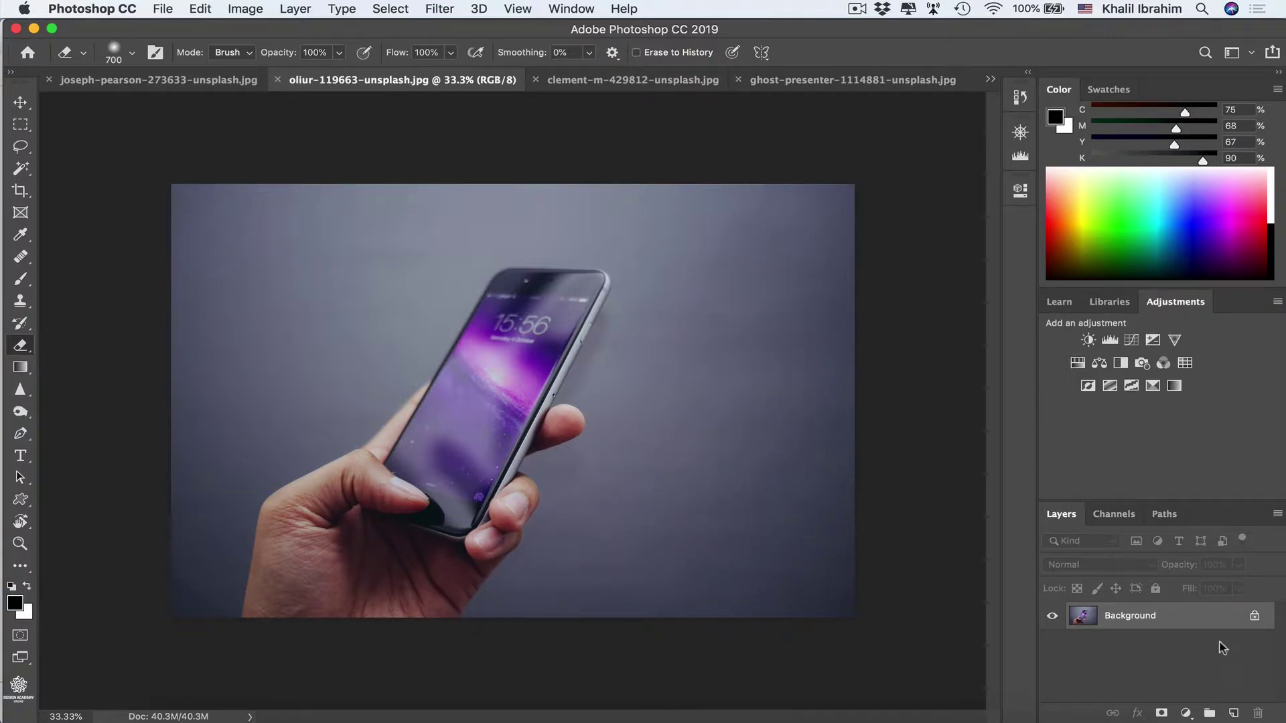
pyautogui.click(1254, 617)
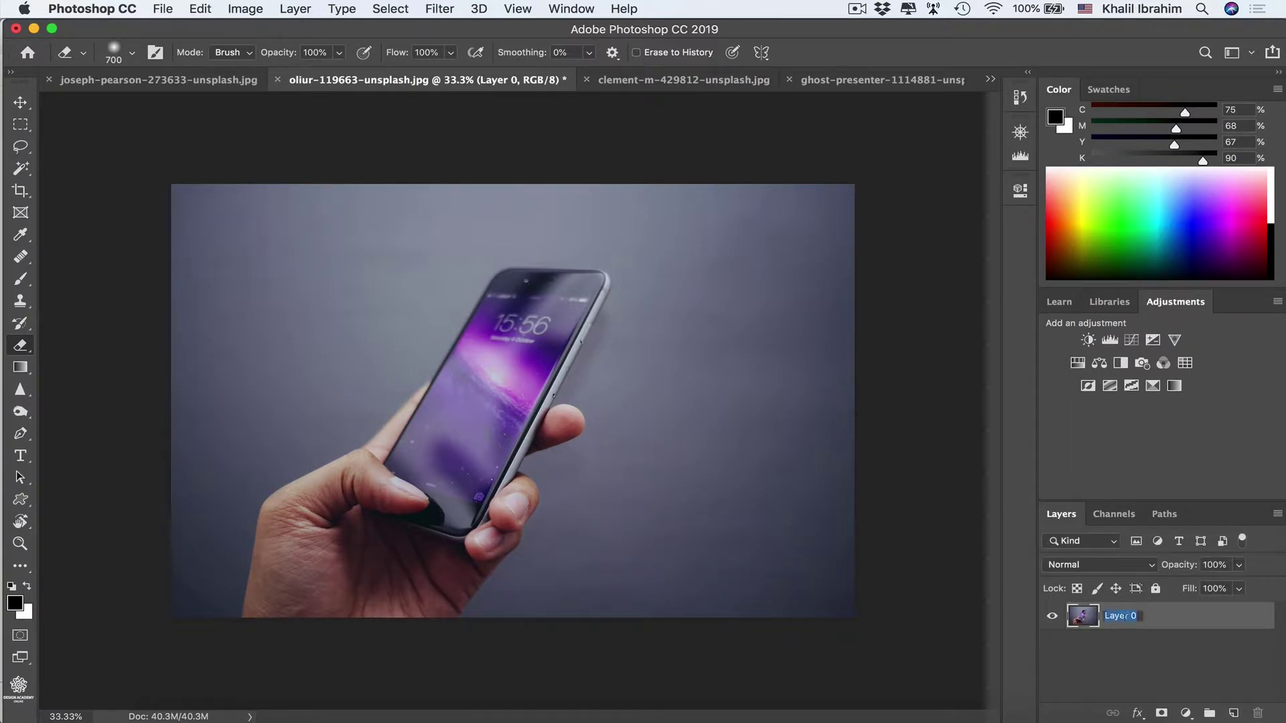
pyautogui.write('Bg')
pyautogui.press('Return')
# Crop the phone image's canvas outward to the right to about one and a half times its width, with Content-Aware off.
pyautogui.press('c')
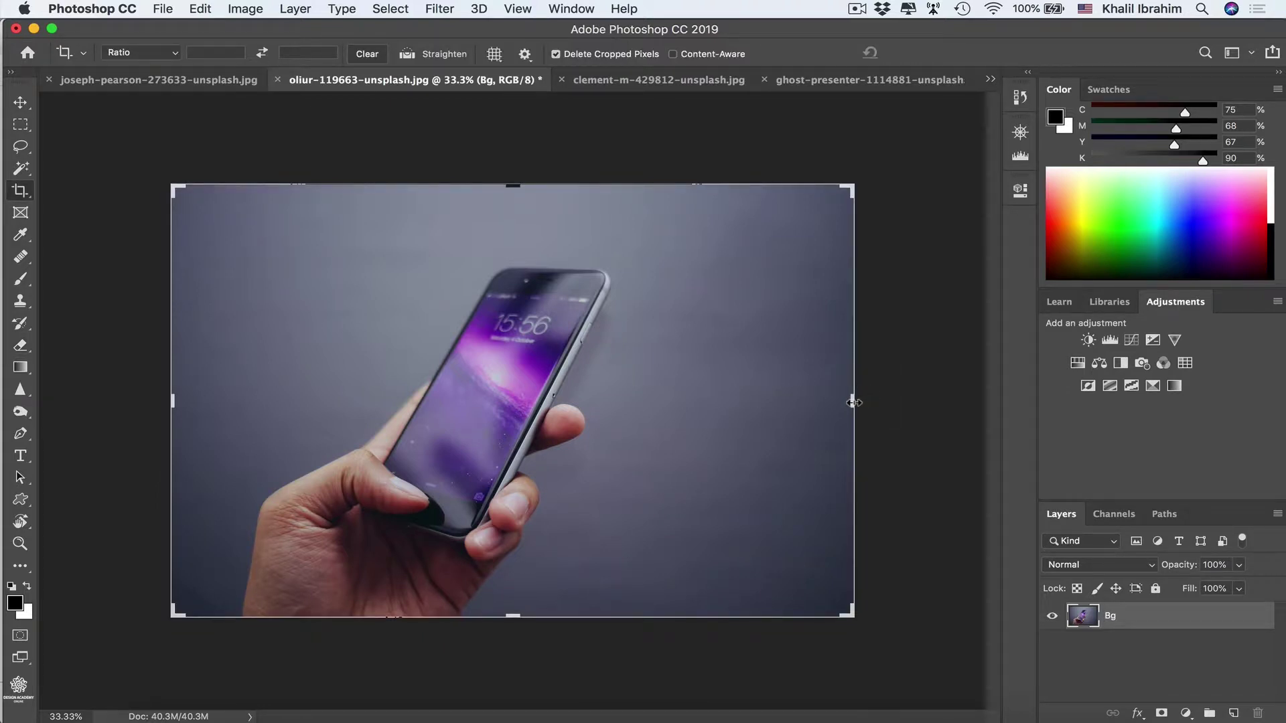
pyautogui.moveTo(852, 402); pyautogui.dragTo(931, 399)
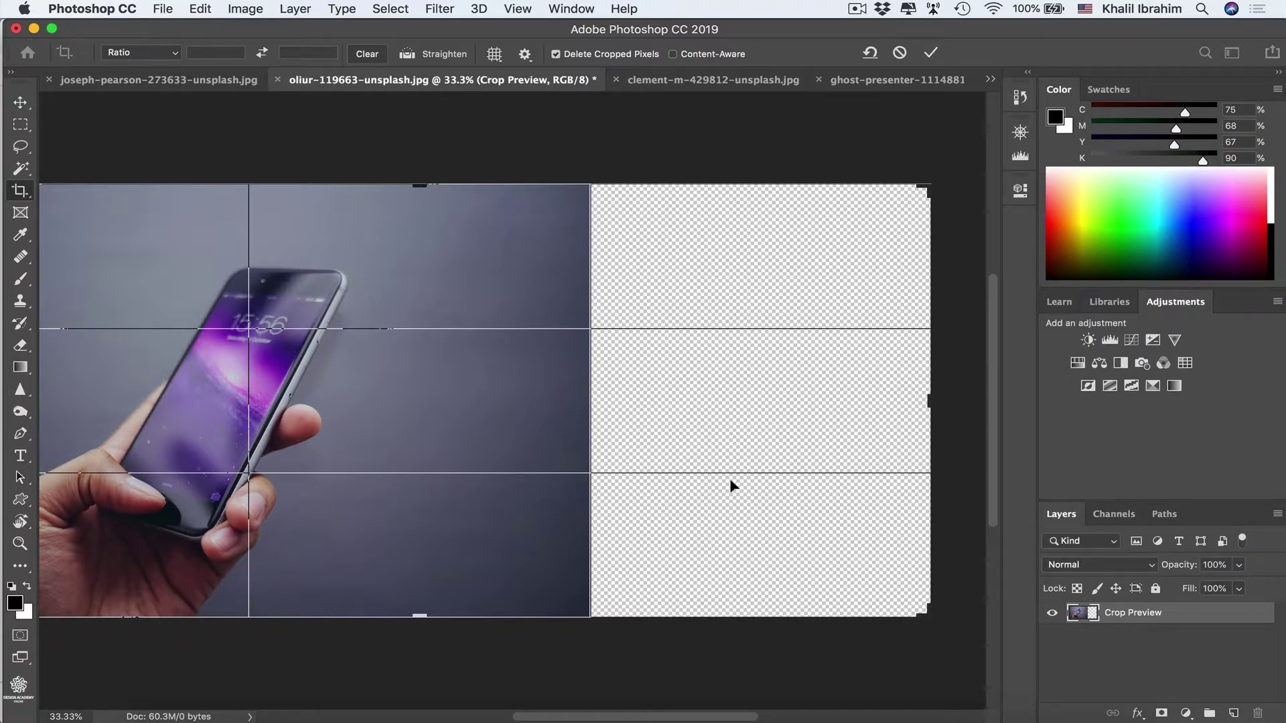
pyautogui.press('Return')
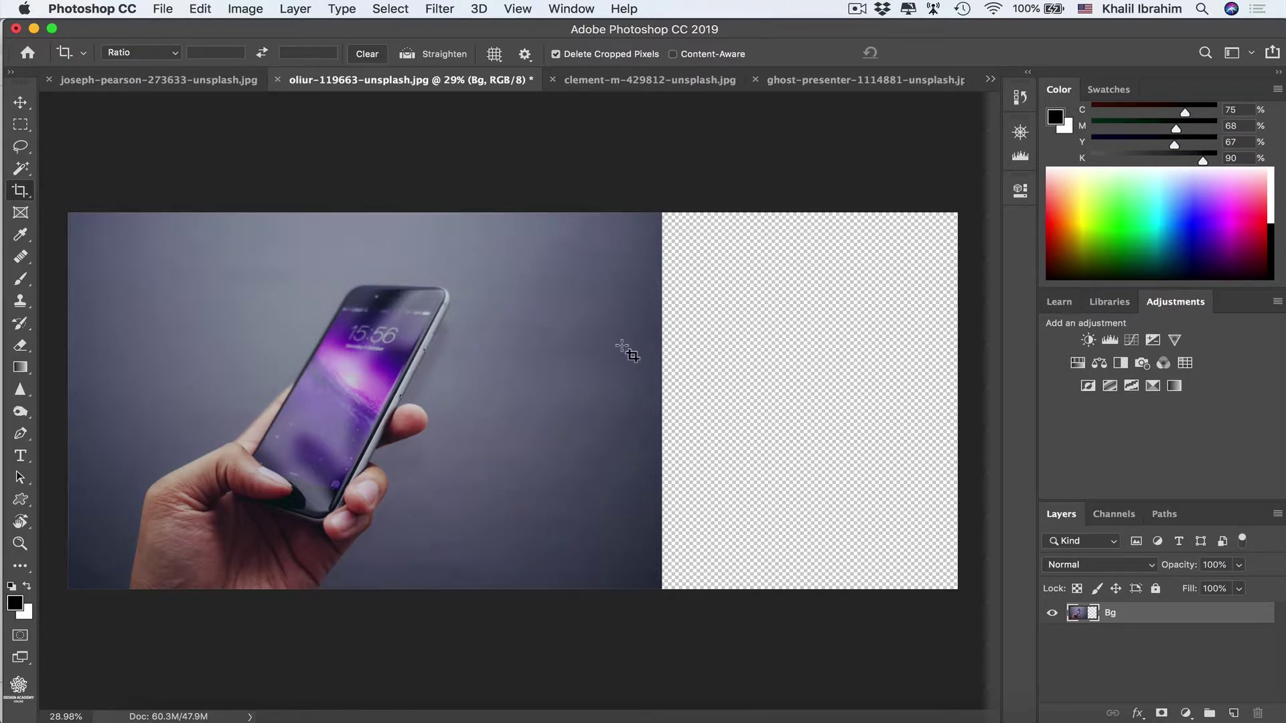
# Try stretching the whole Bg layer to the canvas's right edge with Content-Aware Scale at 149.76% width, and cancel the scaling.
pyautogui.click(201, 9)
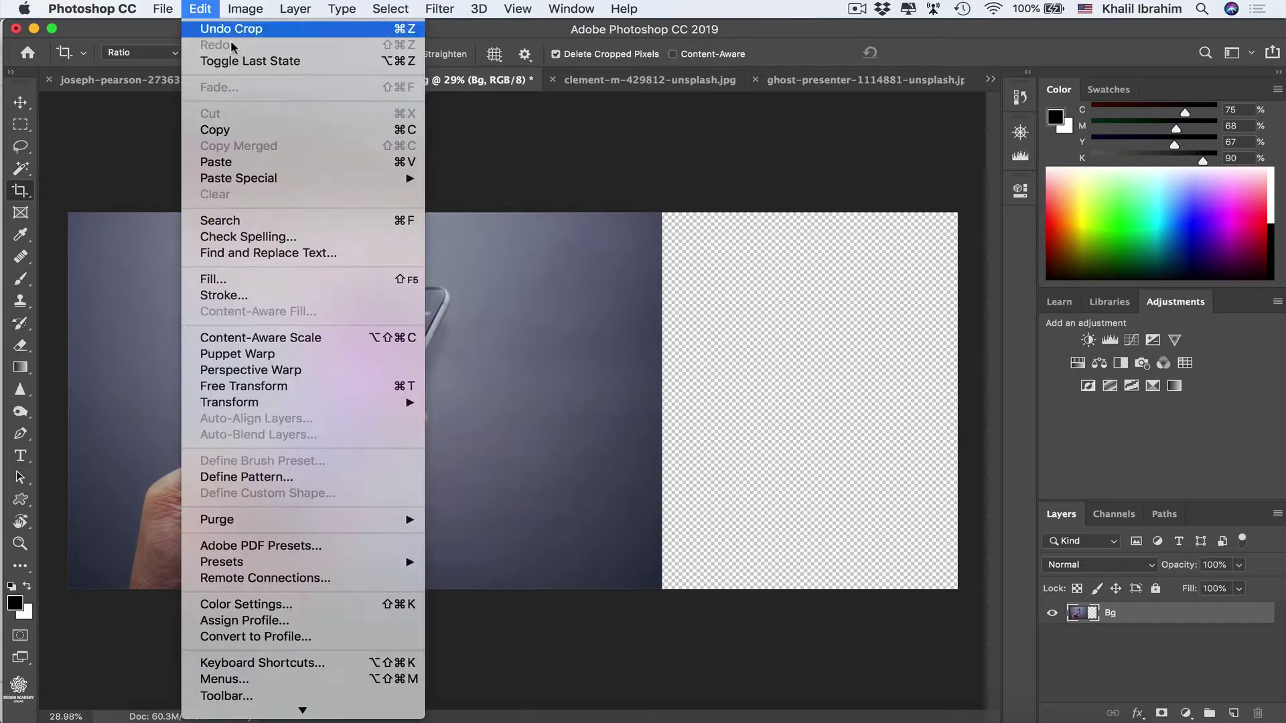
pyautogui.click(372, 347)
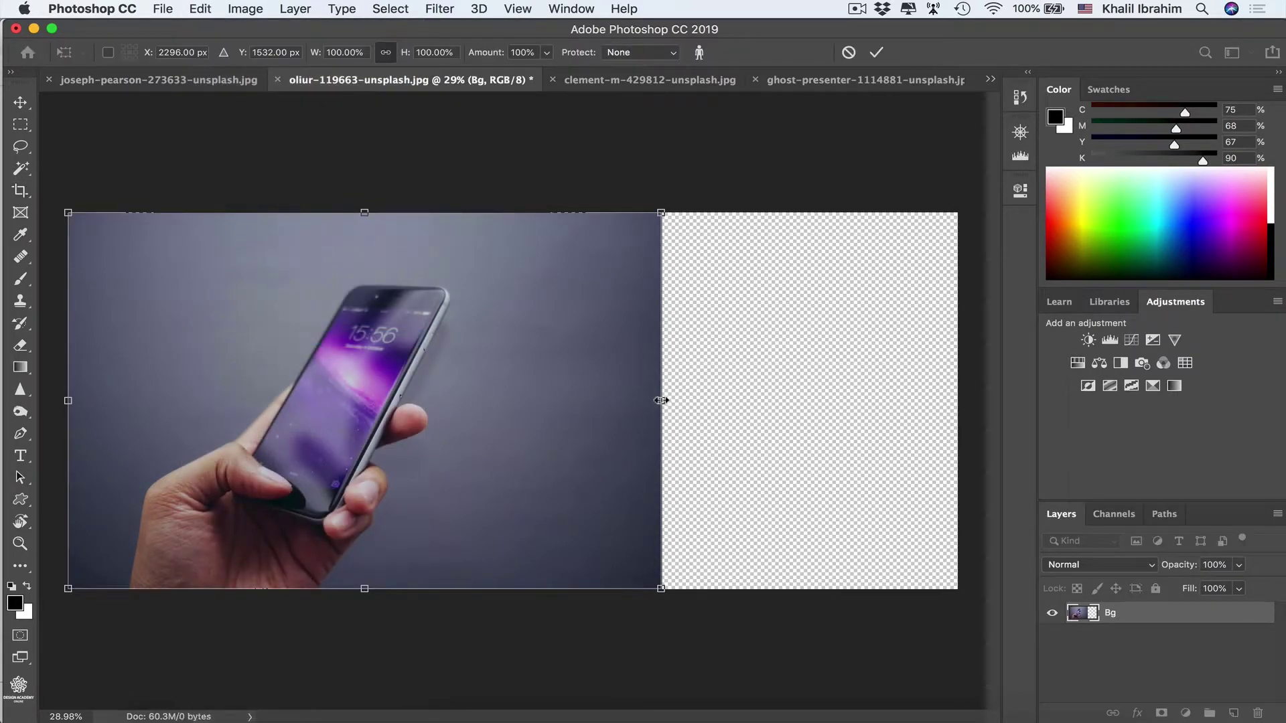
pyautogui.press('shift')
pyautogui.moveTo(661, 400); pyautogui.dragTo(957, 402)
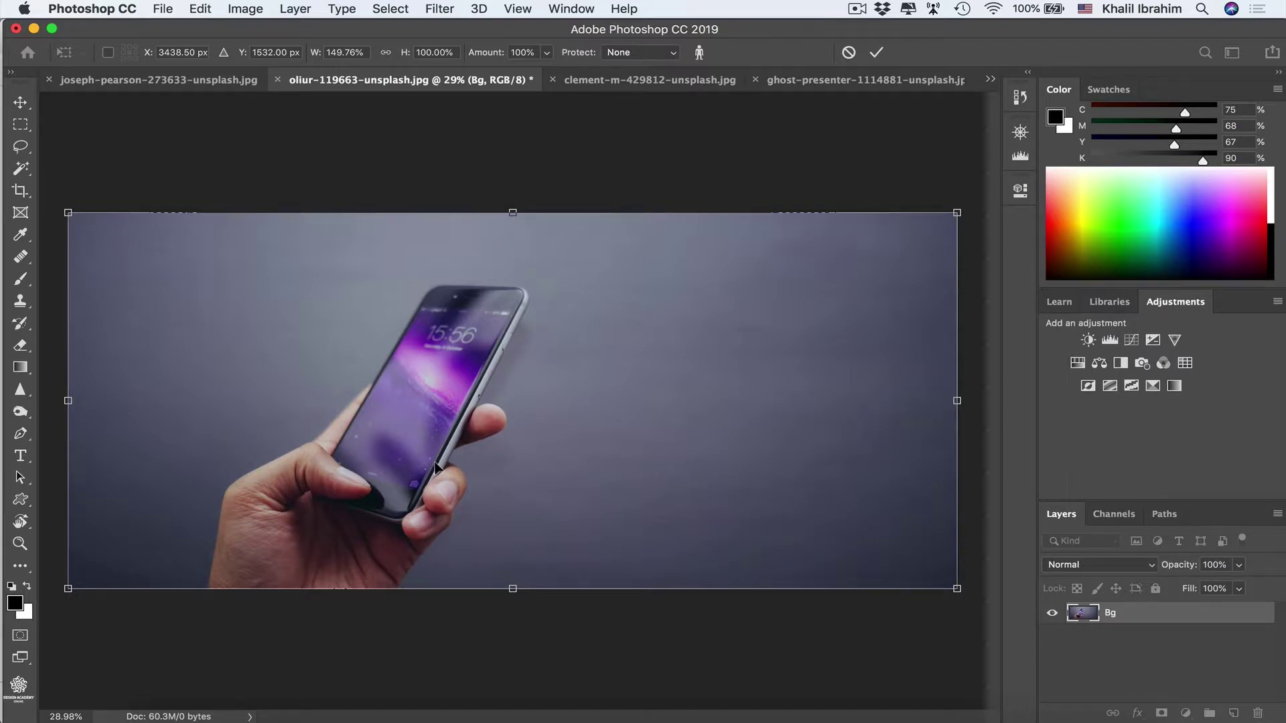
pyautogui.press('super+z')
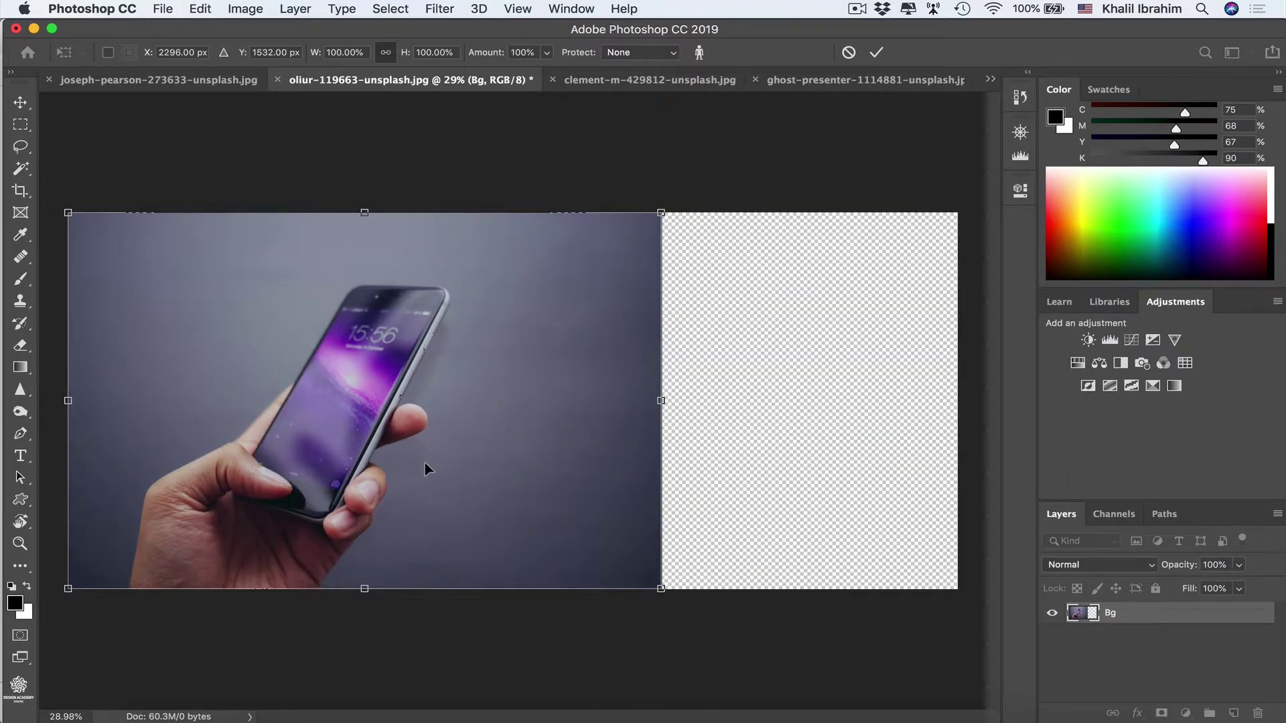
pyautogui.press('Escape')
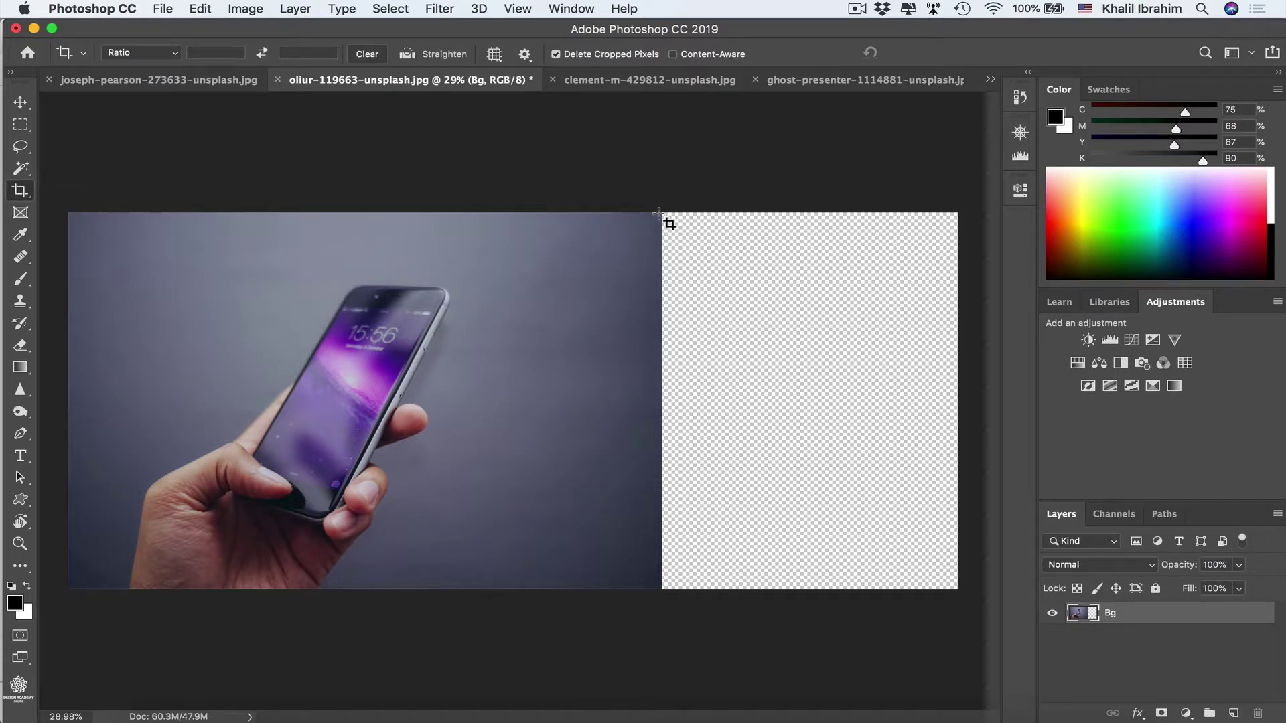
# Select the plain background strip right of the phone and stretch it to the canvas's right edge with Content-Aware Scale at 243.08% width.
pyautogui.press('m')
pyautogui.moveTo(680, 213); pyautogui.dragTo(456, 625)
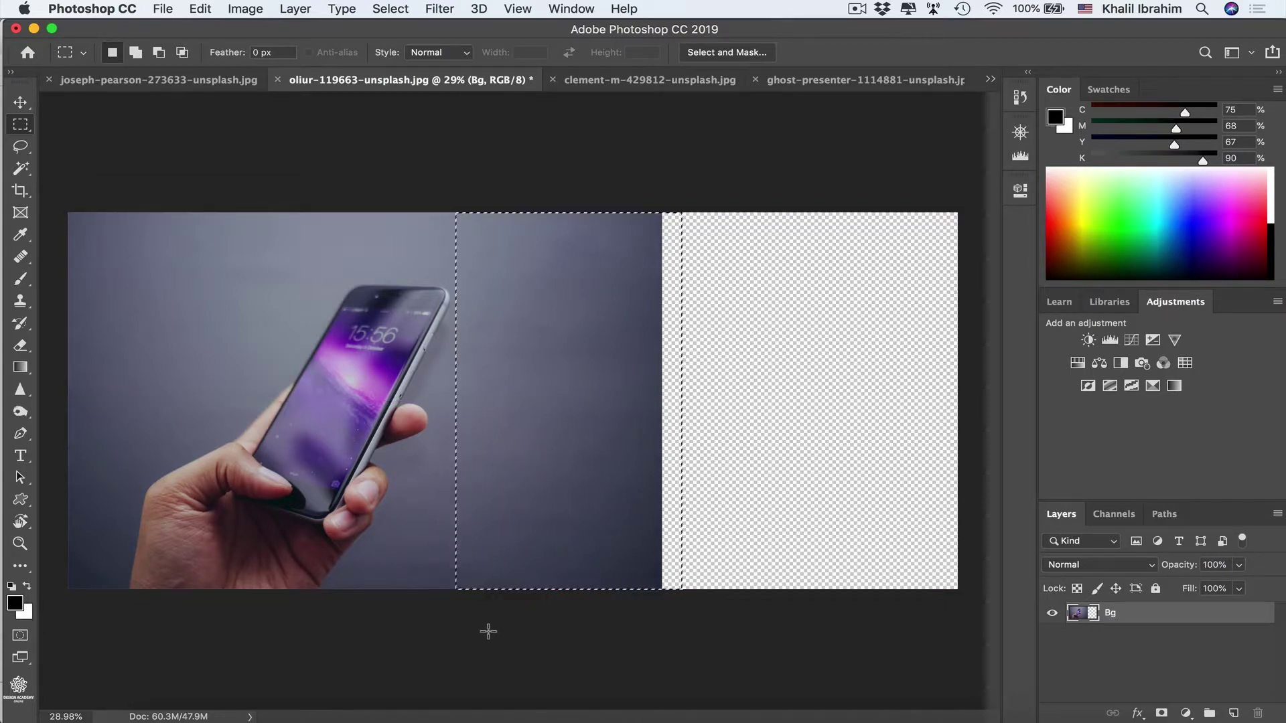
pyautogui.click(201, 9)
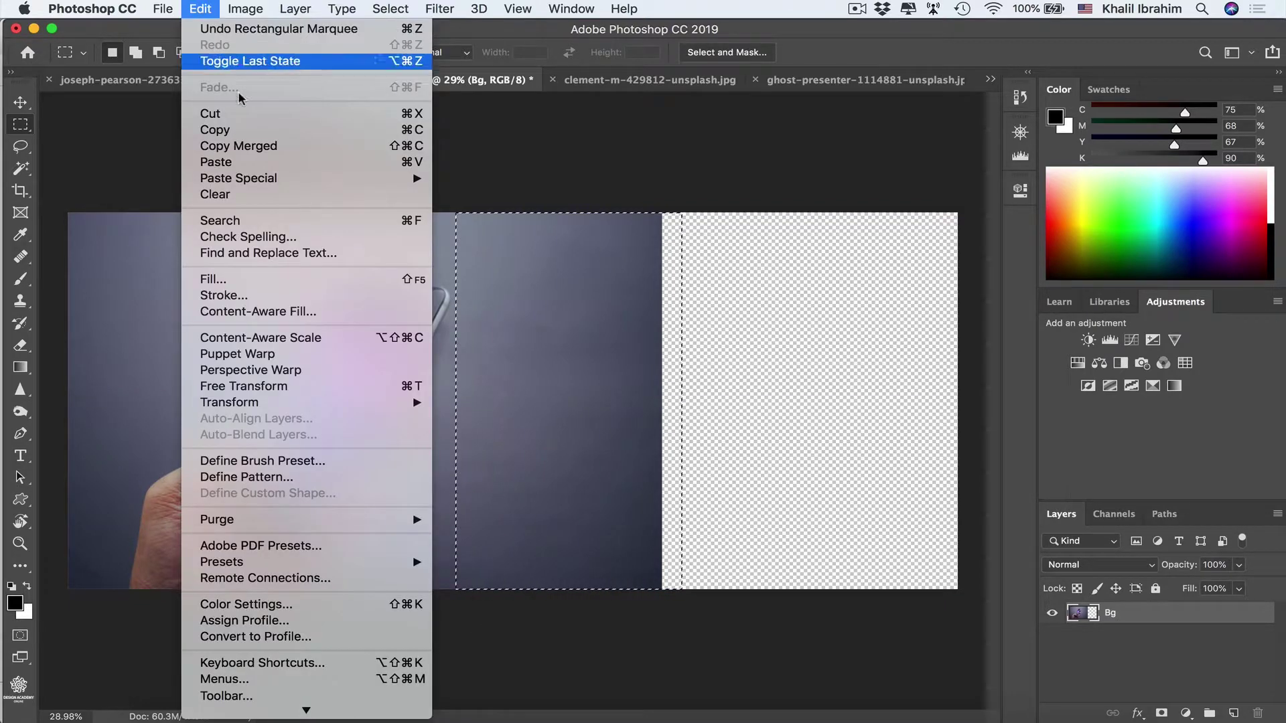
pyautogui.click(365, 338)
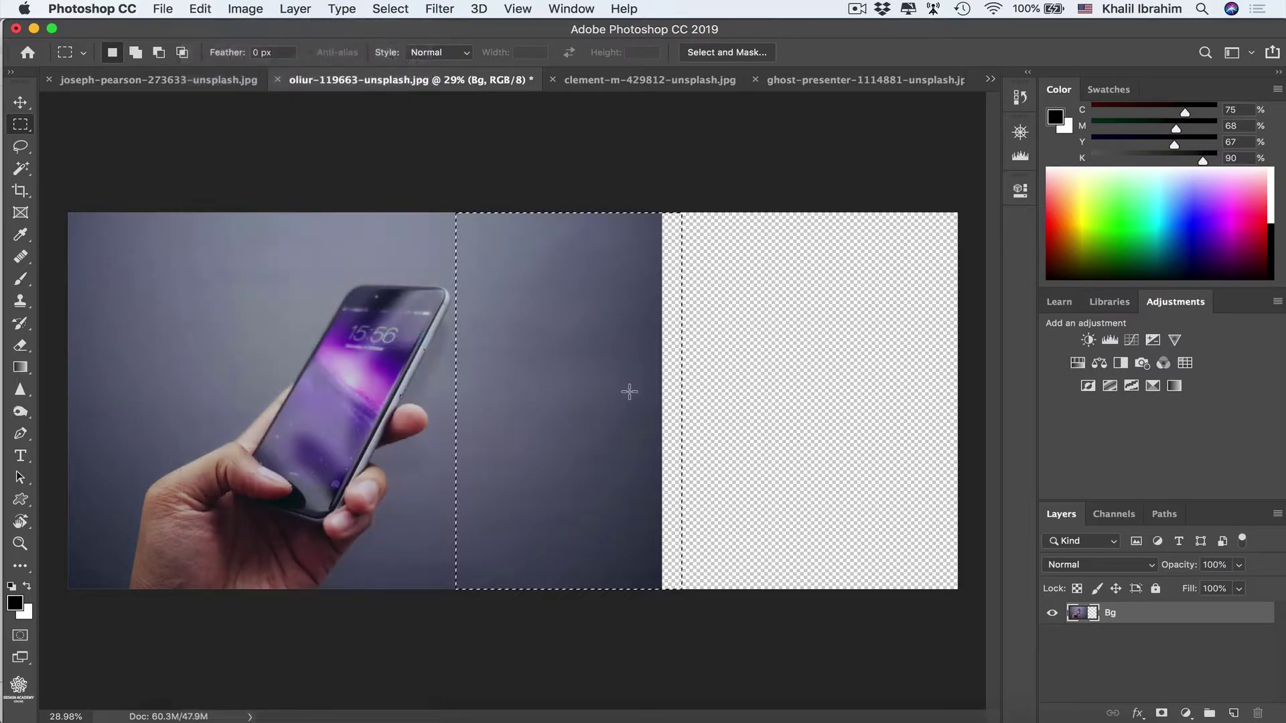
pyautogui.moveTo(661, 401); pyautogui.dragTo(959, 418)
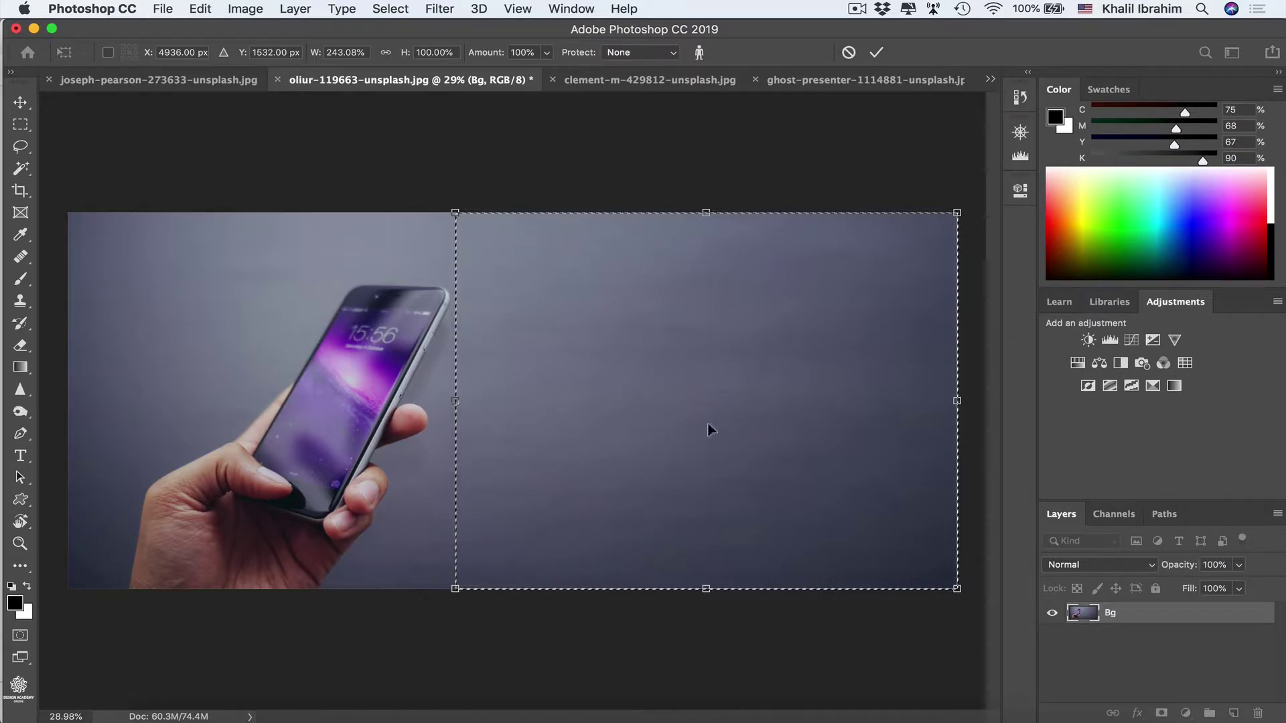
pyautogui.press('Return')
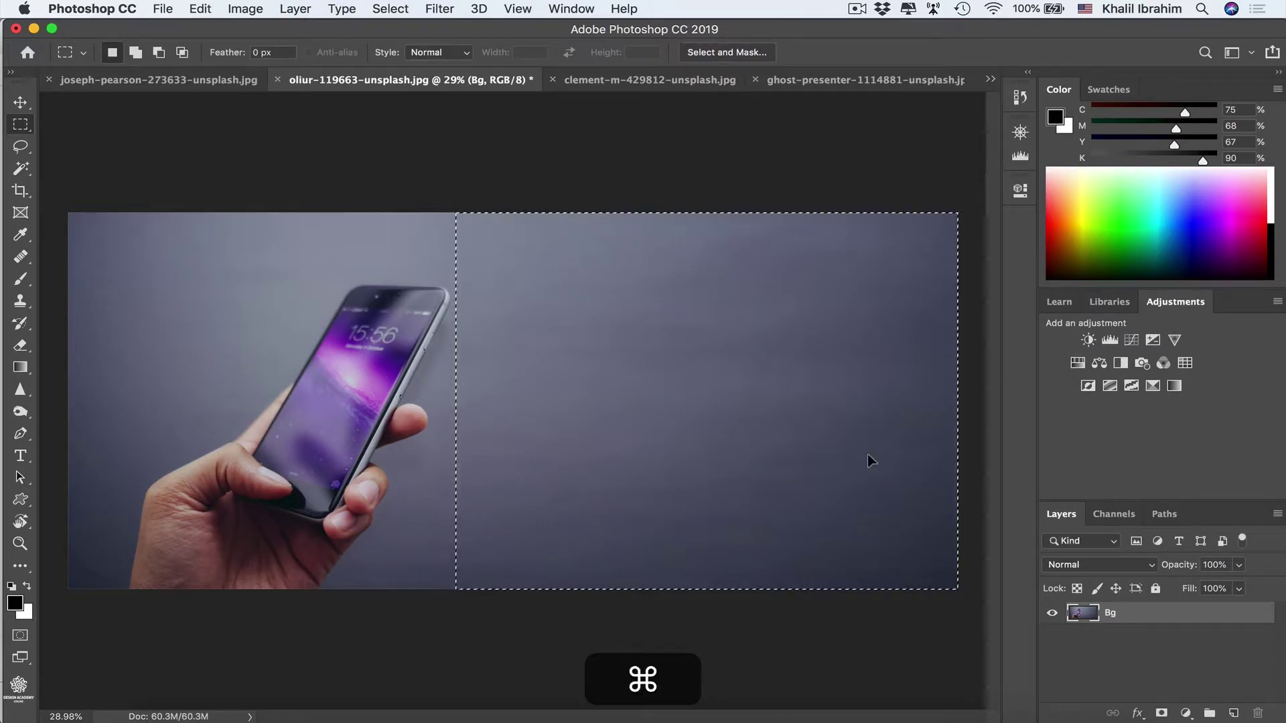
pyautogui.press('super+d')
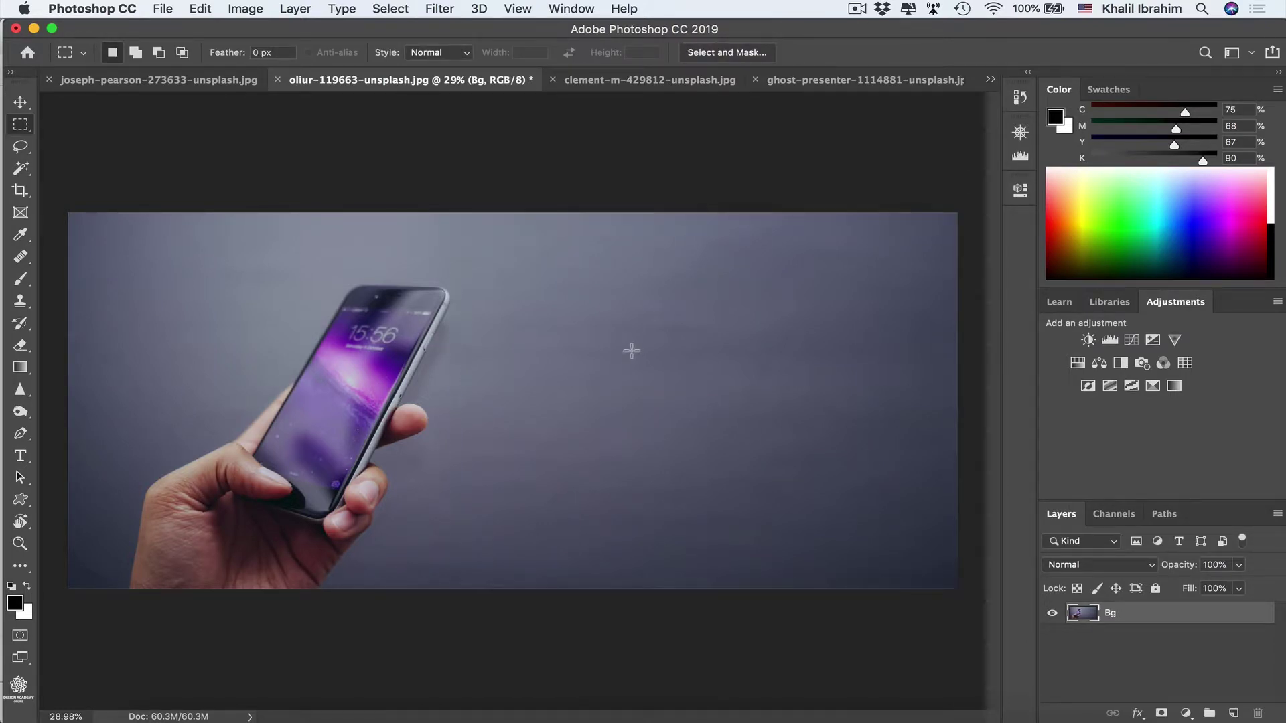
pyautogui.press('super+z')
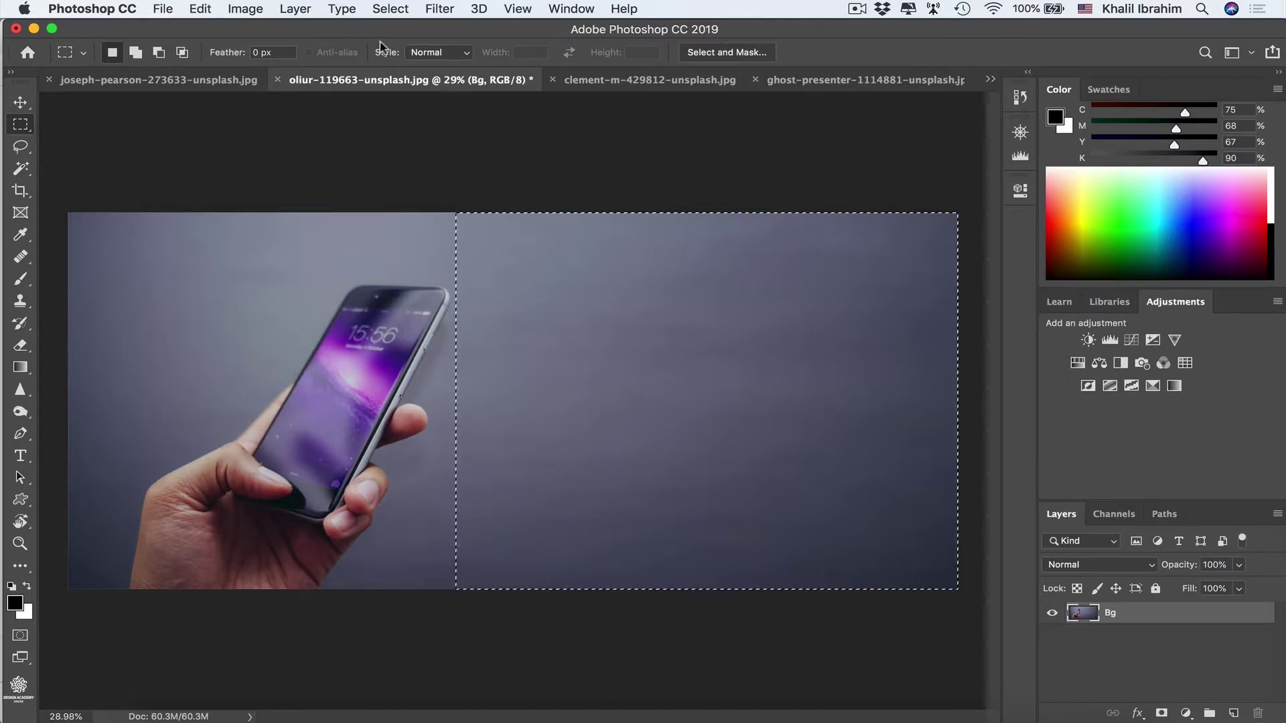
# Apply a Surface Blur with a radius of 15 pixels and a threshold of 15 levels to the selected stretched background.
pyautogui.click(439, 9)
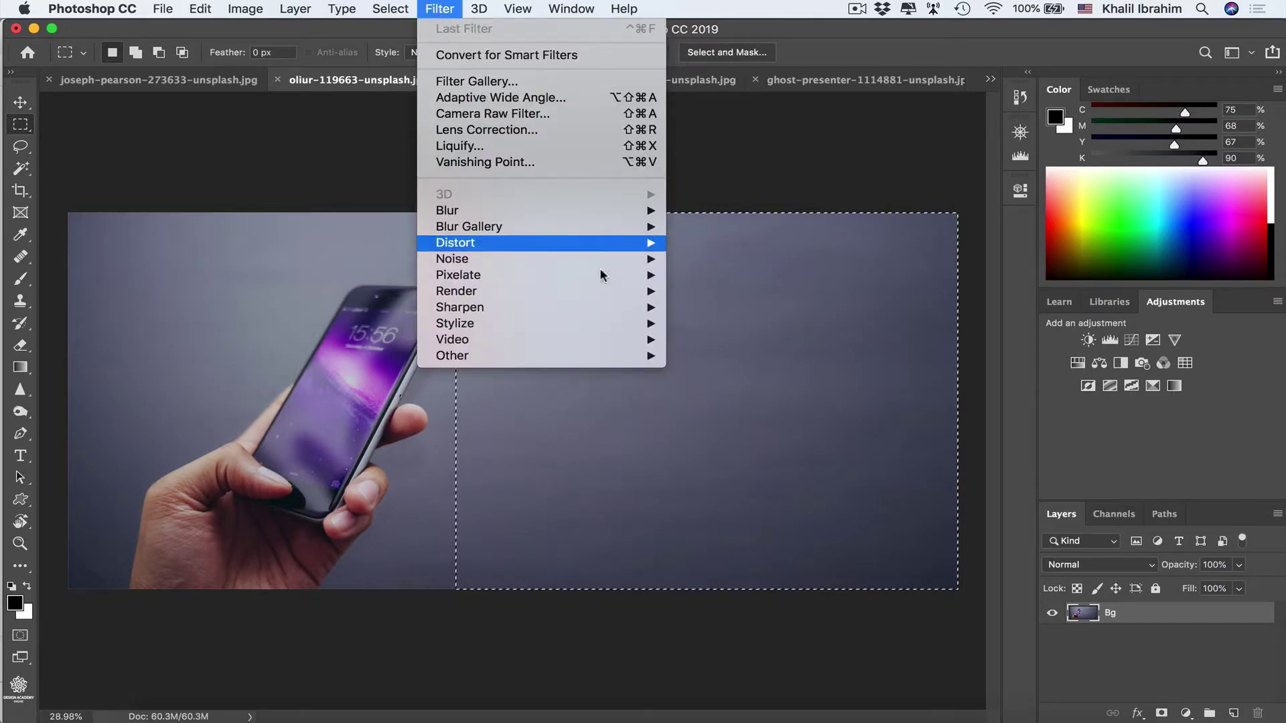
pyautogui.moveTo(608, 210)
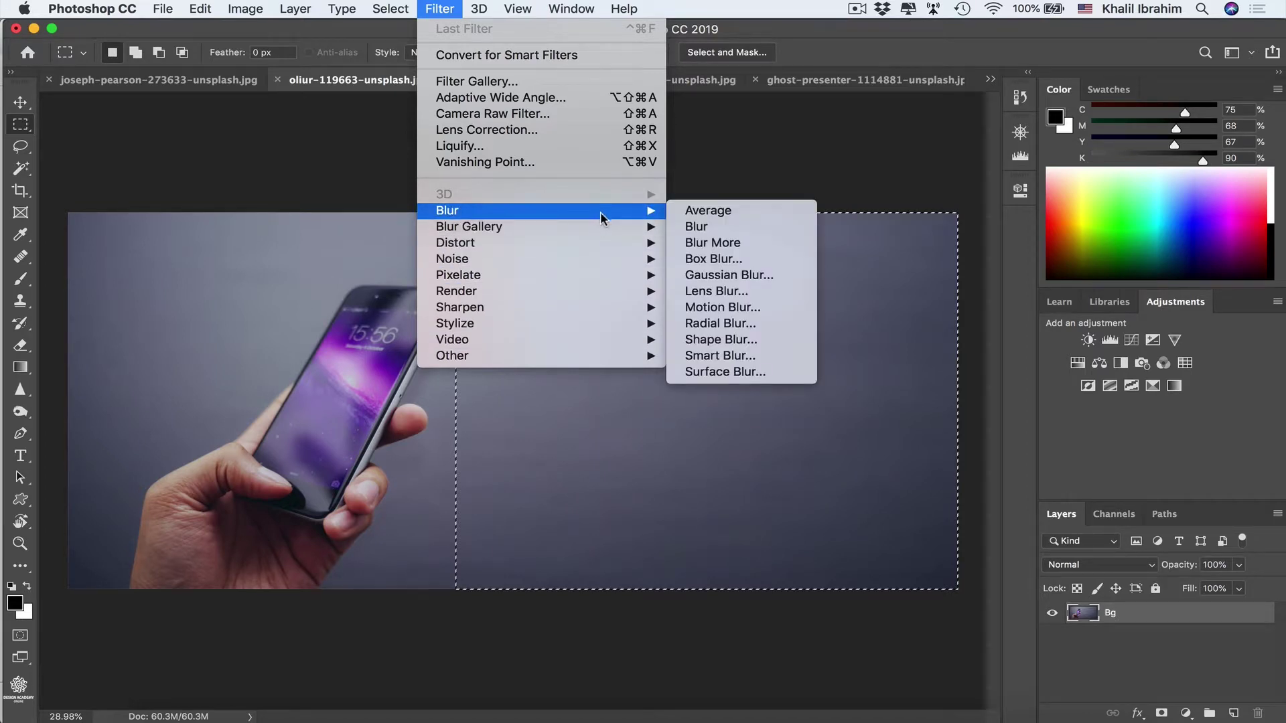
pyautogui.click(749, 374)
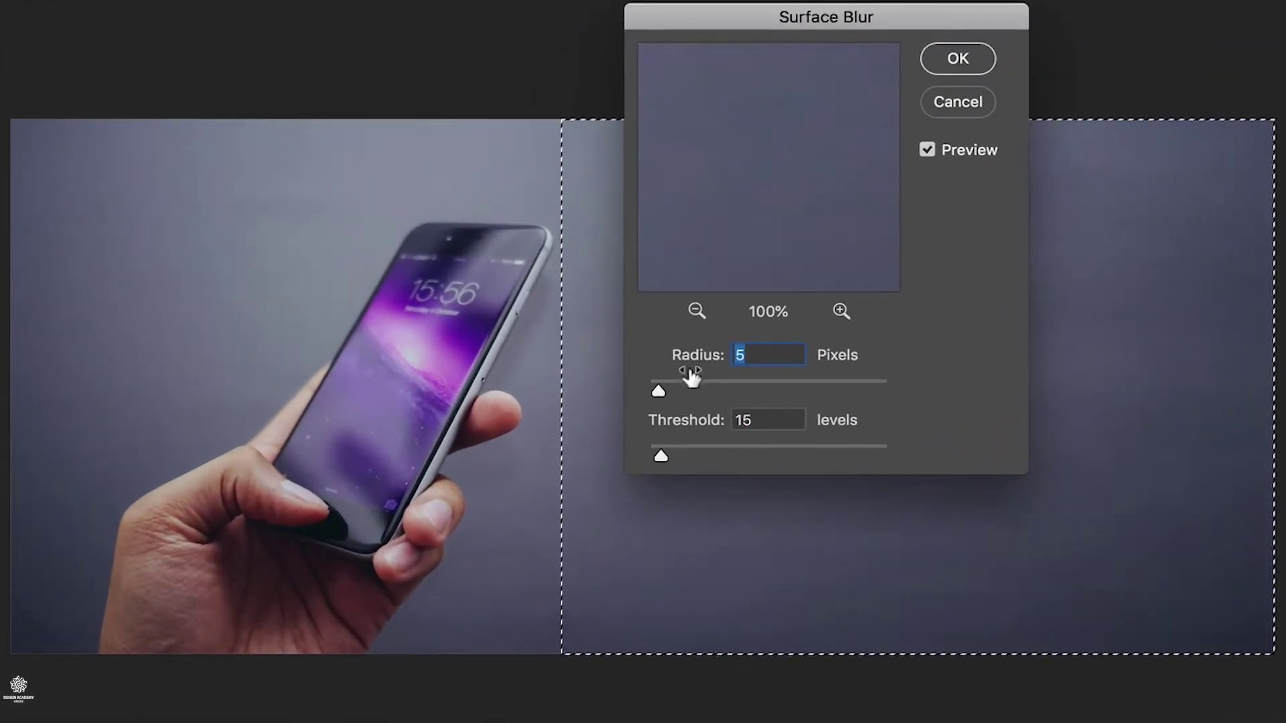
pyautogui.moveTo(658, 391); pyautogui.dragTo(749, 396)
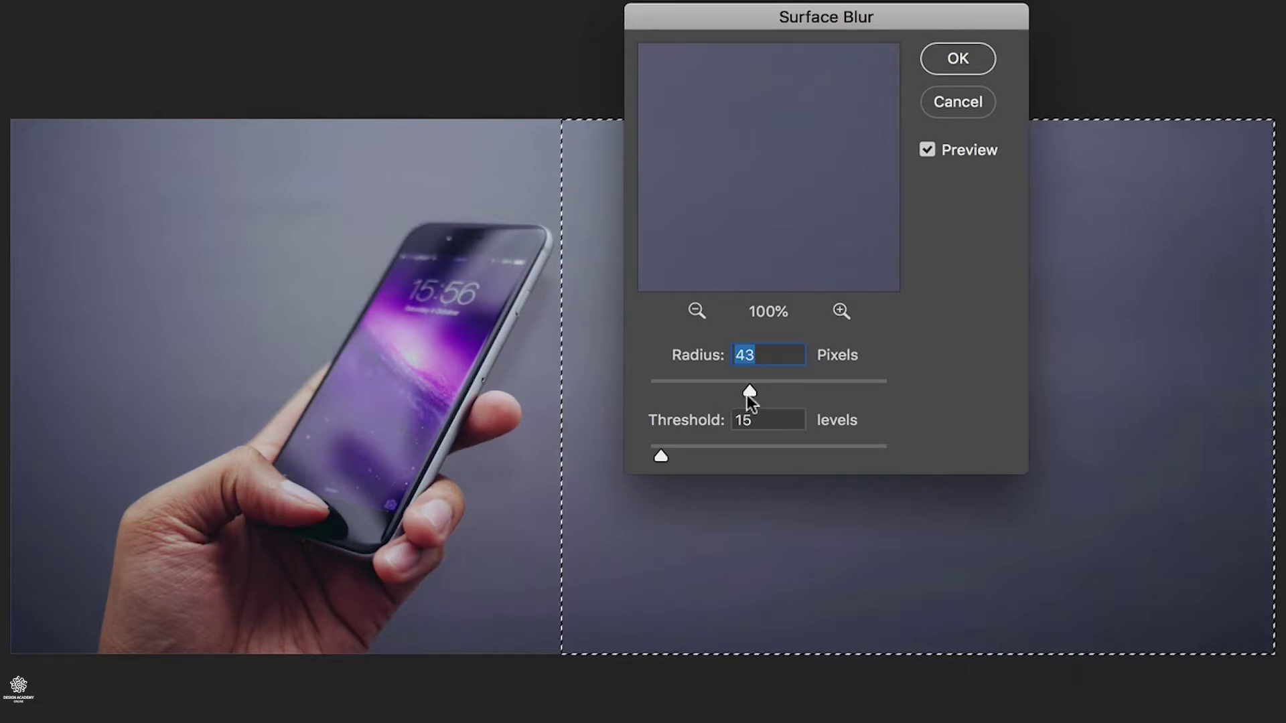
pyautogui.moveTo(746, 395); pyautogui.dragTo(692, 391)
pyautogui.moveTo(690, 391); pyautogui.dragTo(682, 391)
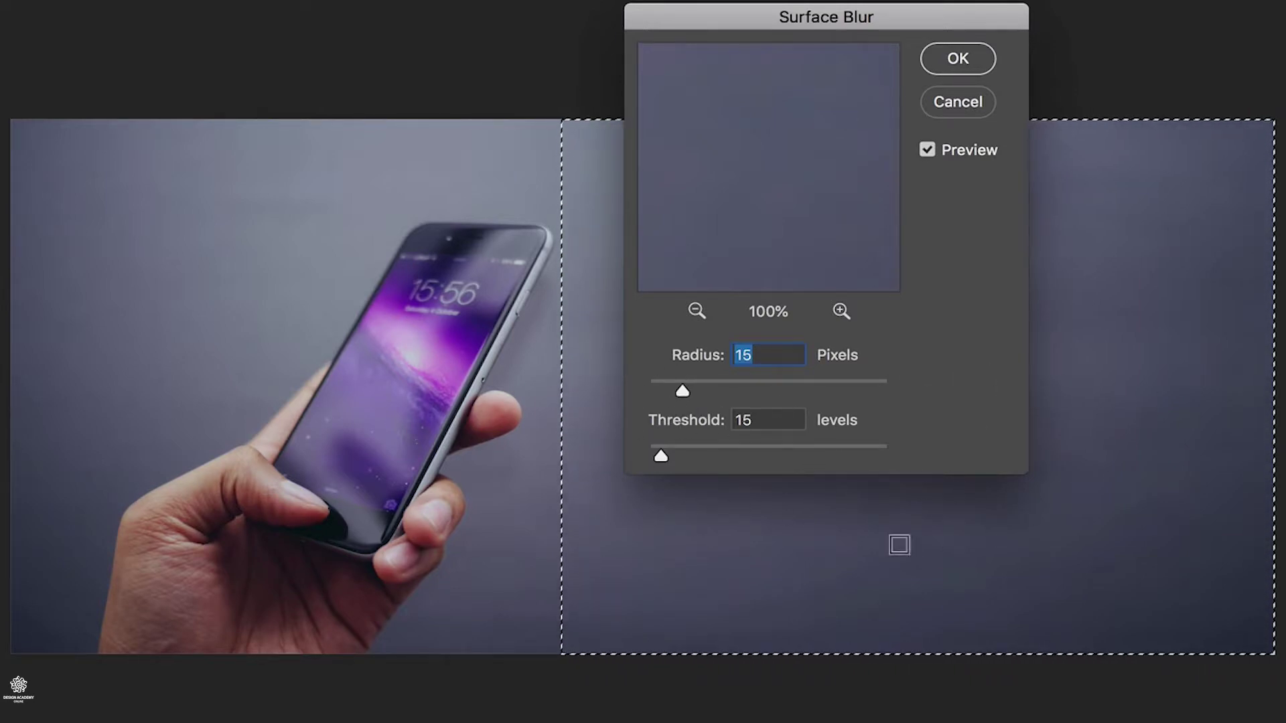
pyautogui.click(975, 70)
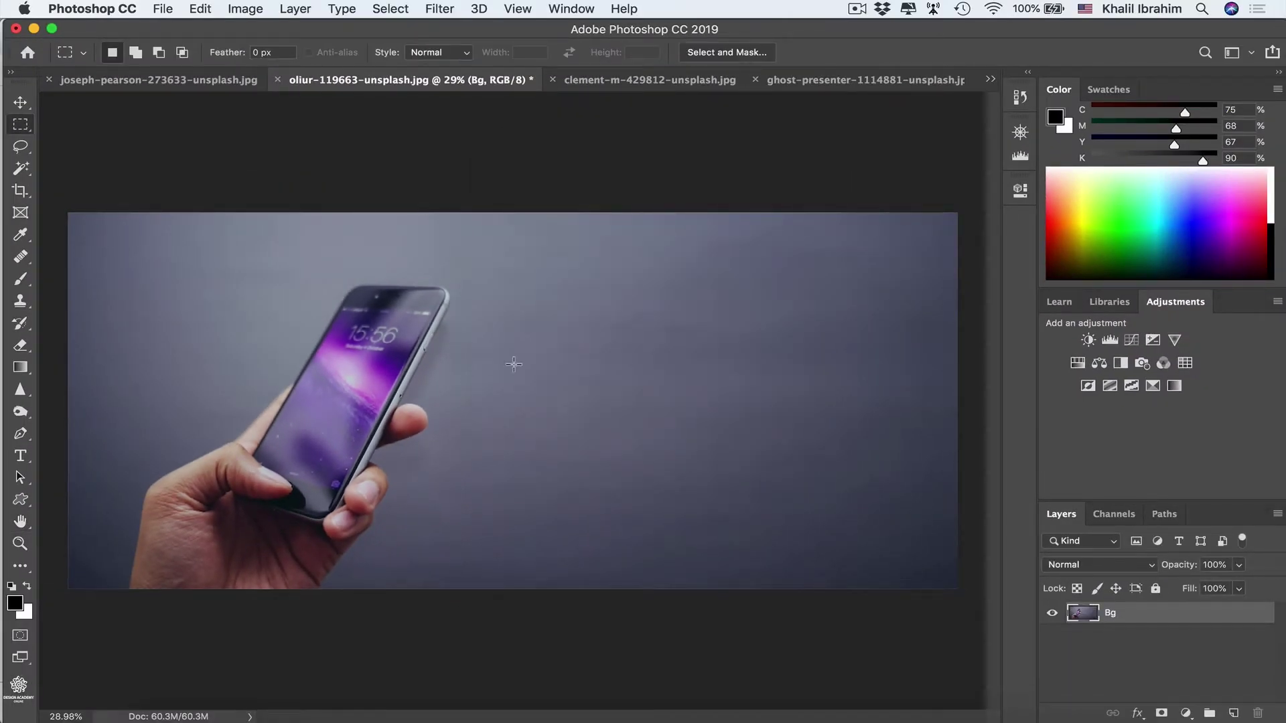
# Switch to the document showing the man standing on the rocks and unlock its Background layer.
pyautogui.click(177, 81)
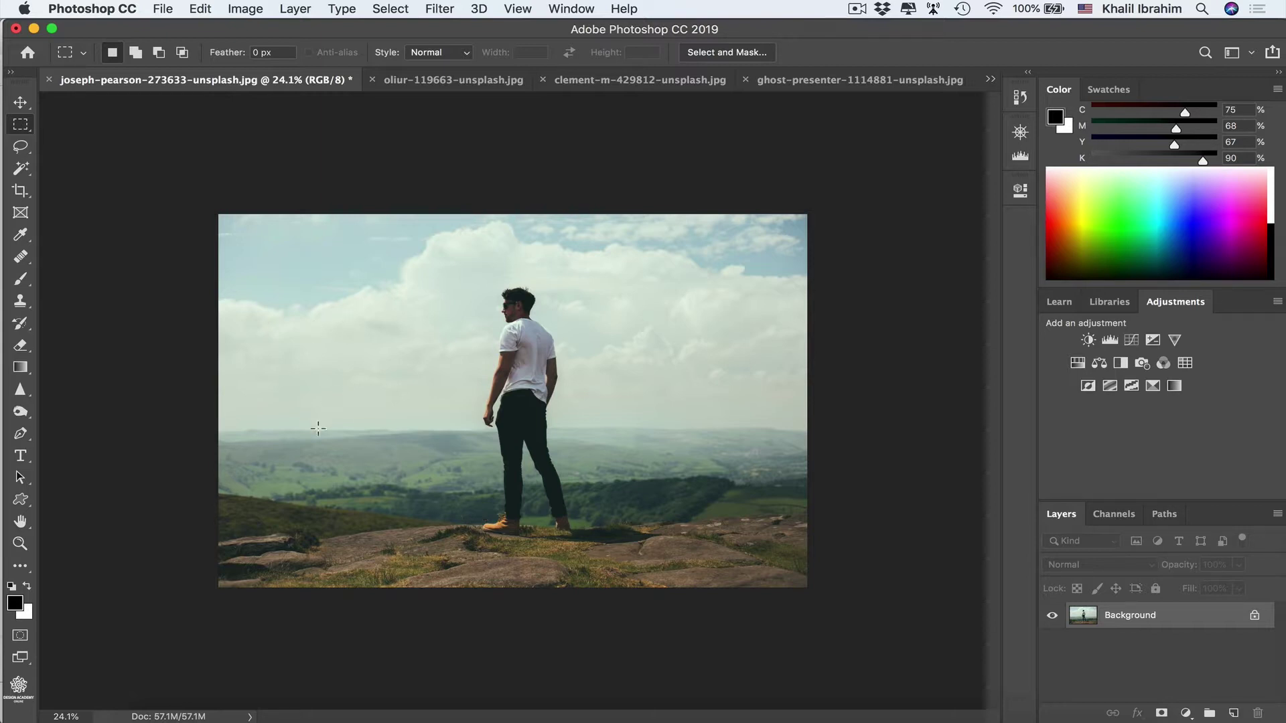
pyautogui.click(1254, 616)
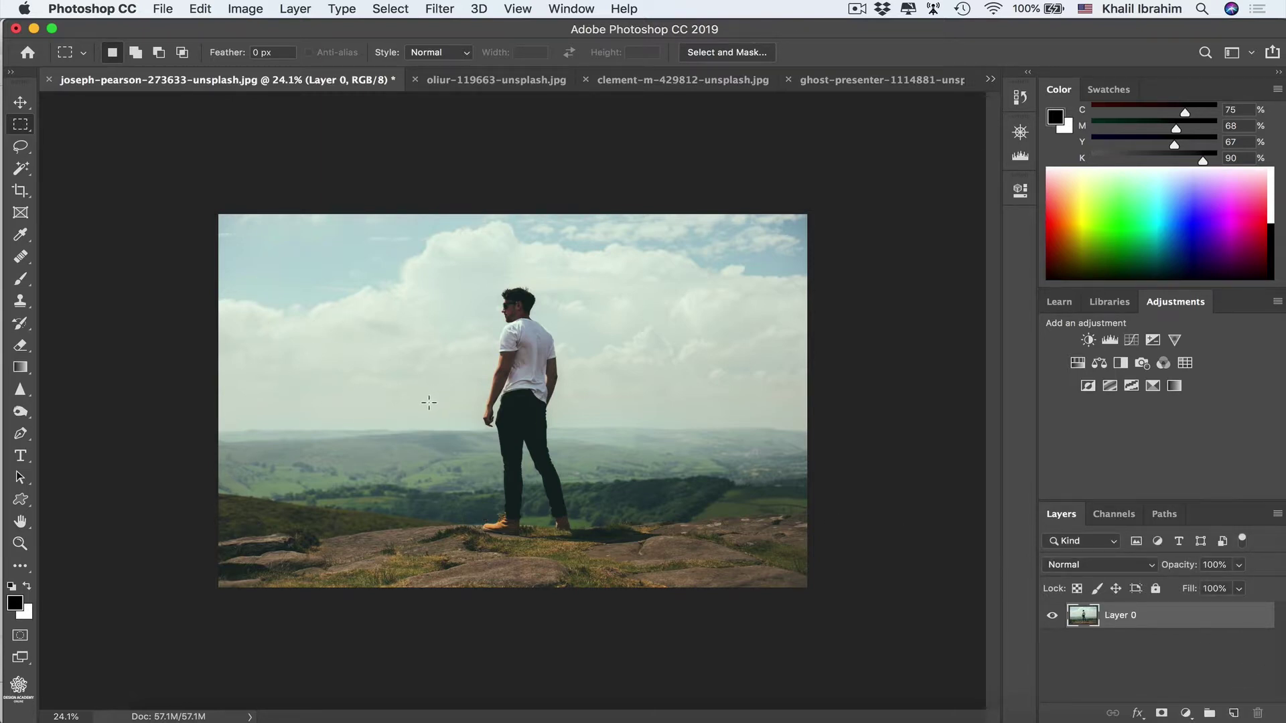
# Try cropping the man's photo outward to the left with Content-Aware on, and undo the crop.
pyautogui.press('c')
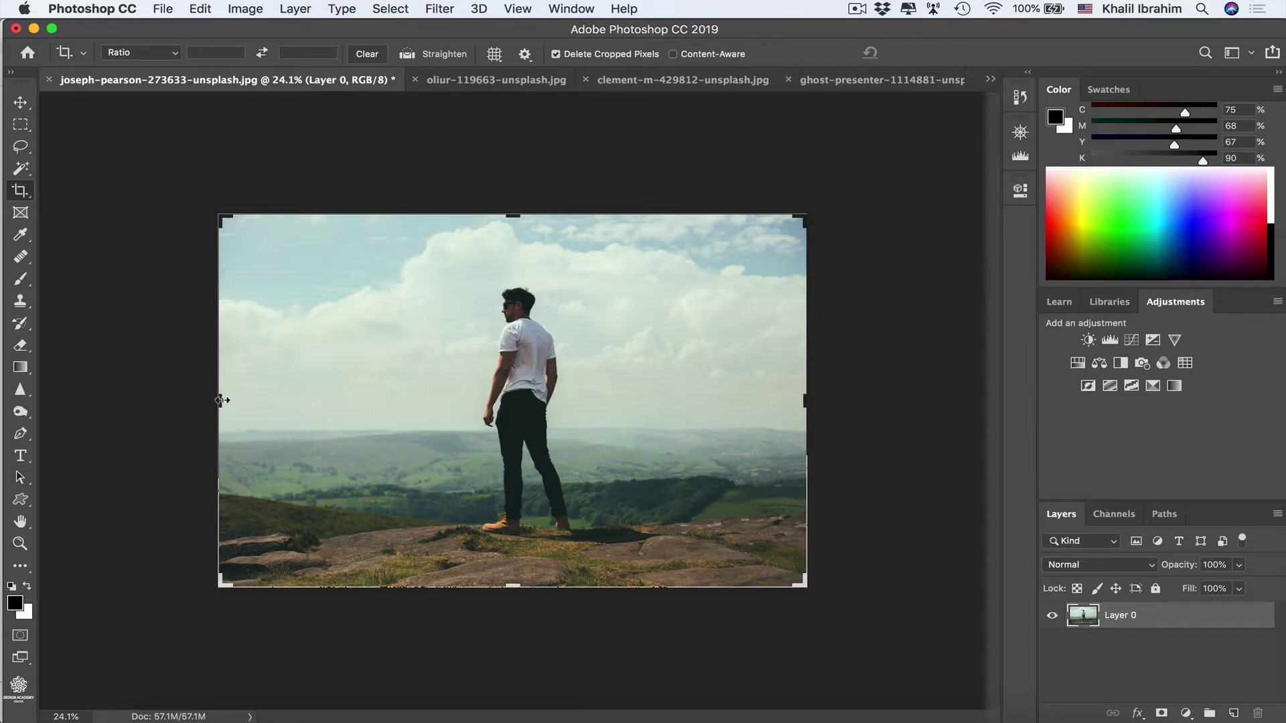
pyautogui.moveTo(222, 401); pyautogui.dragTo(64, 399)
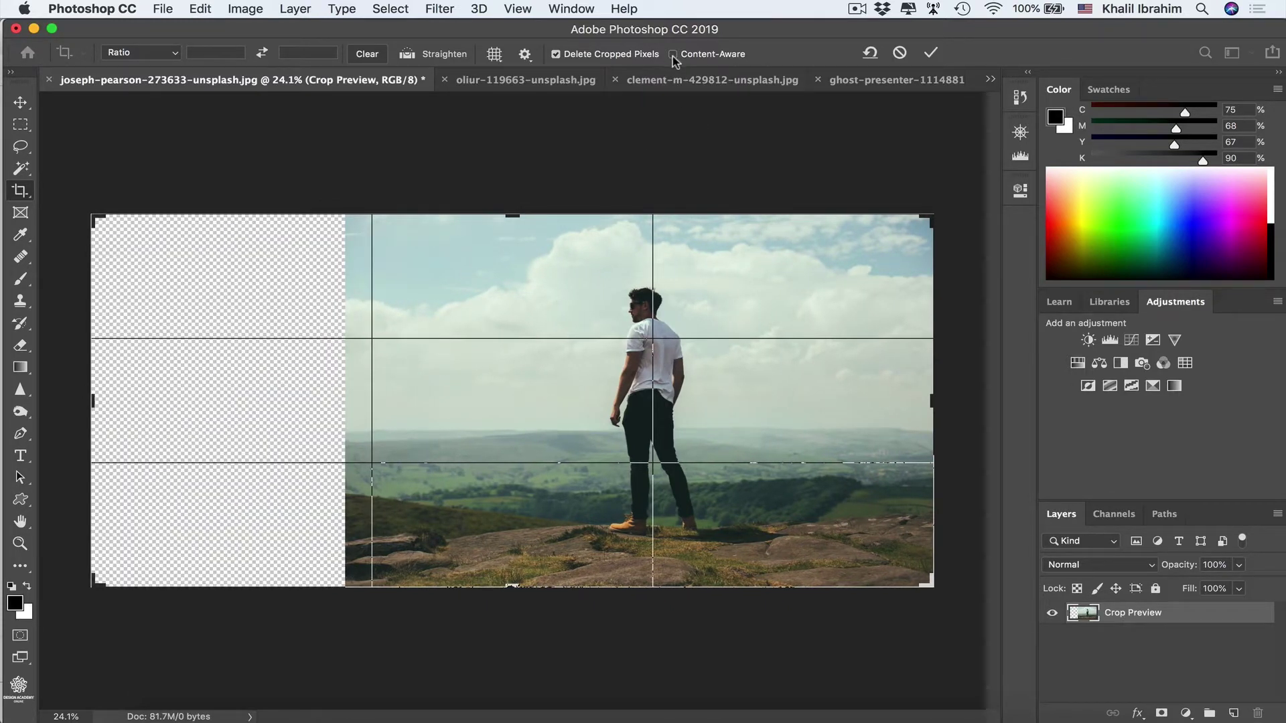
pyautogui.press('Return')
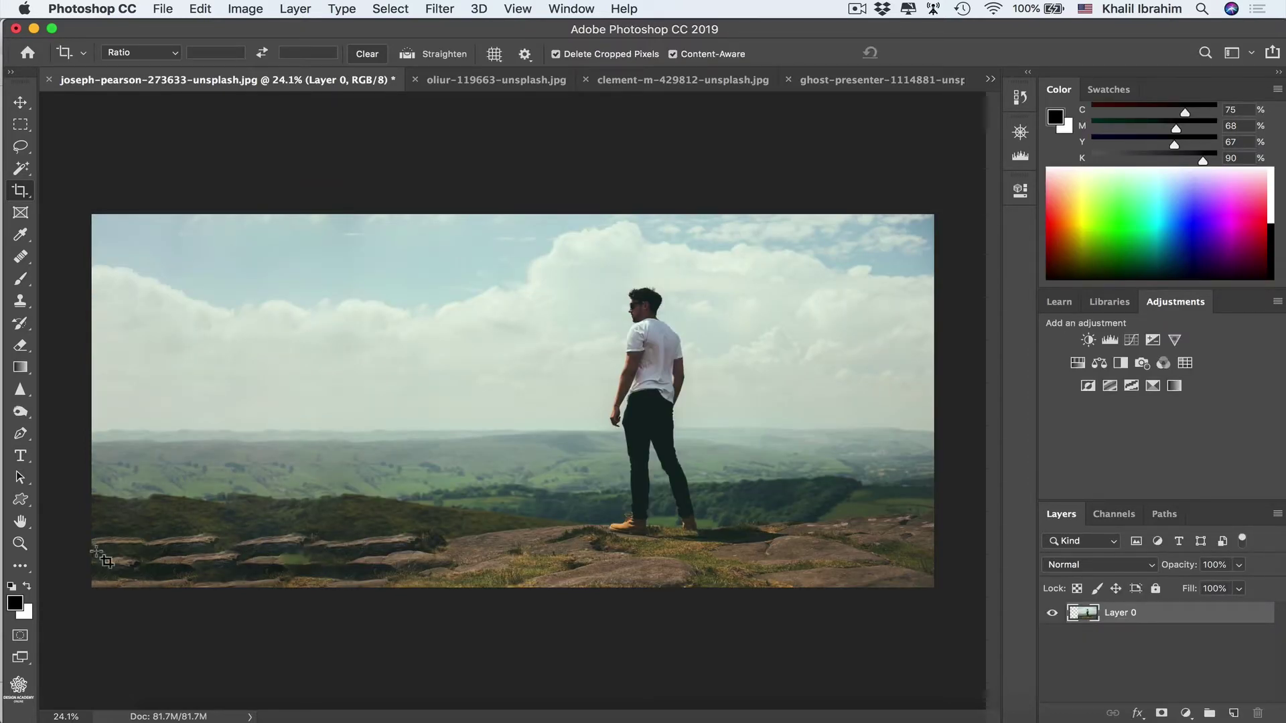
pyautogui.press('super+z')
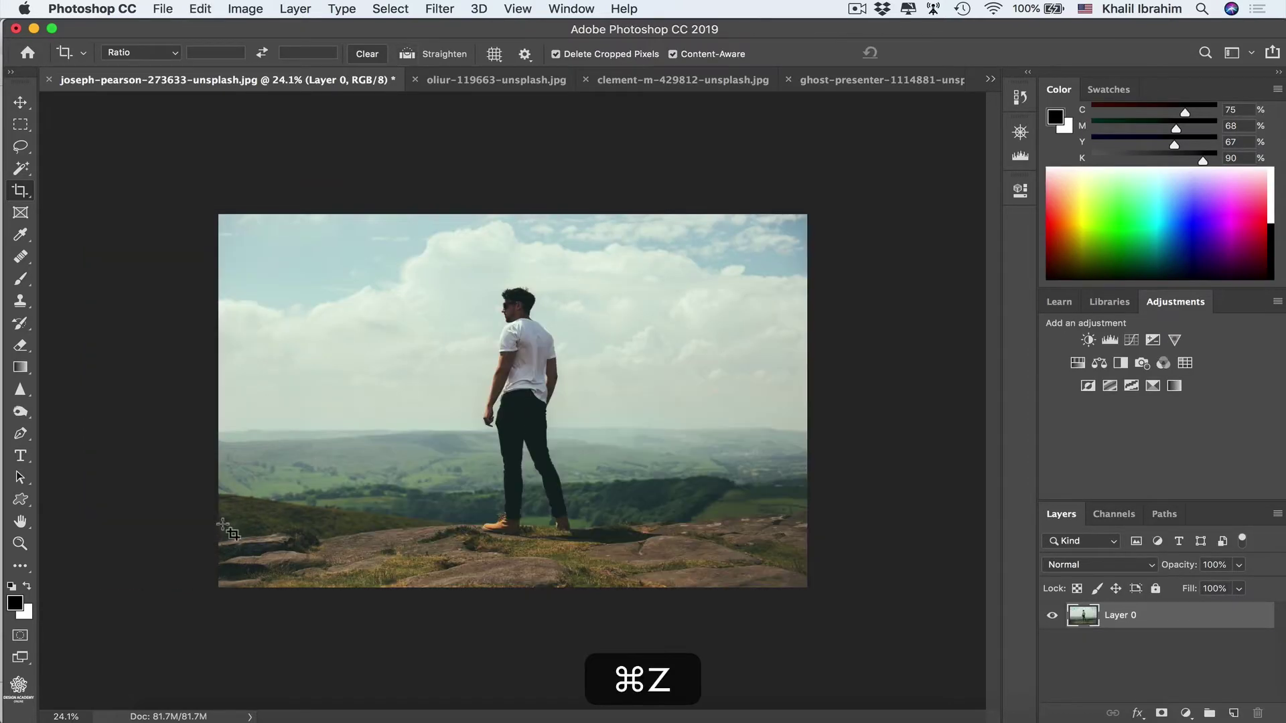
# Crop the man's photo outward to the left to about 1.4 times its width, with Content-Aware off.
pyautogui.press('c')
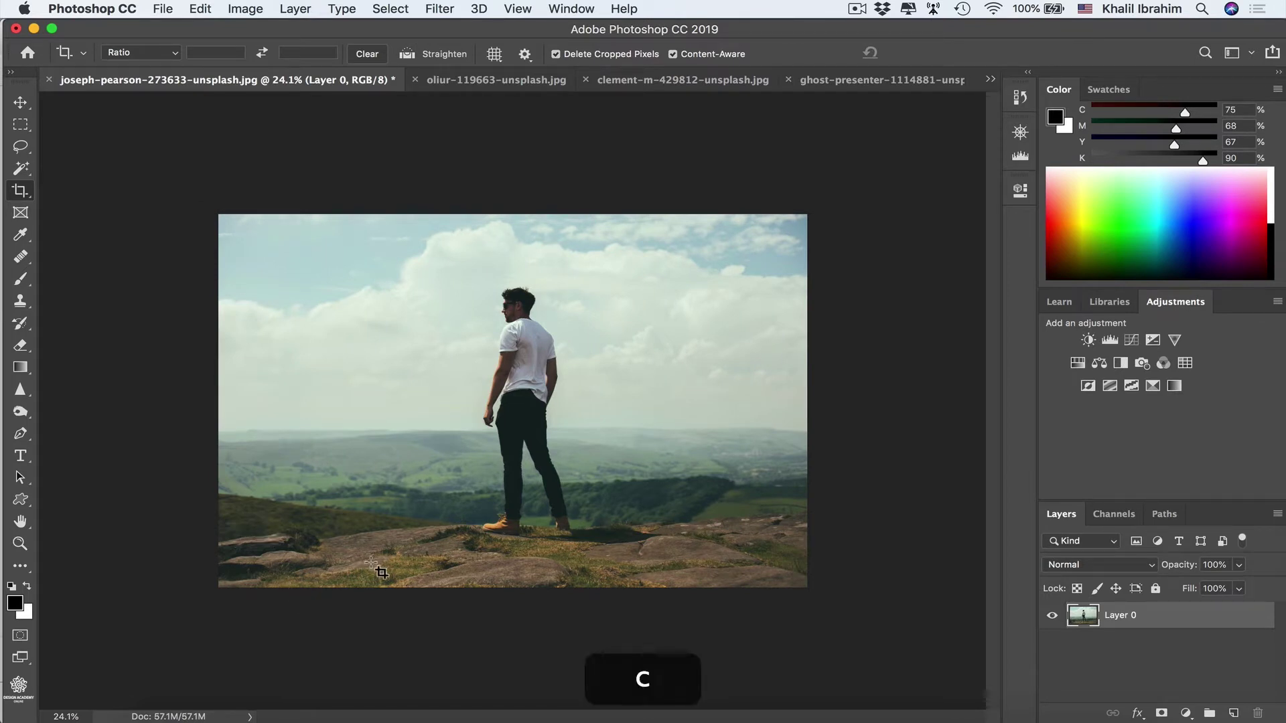
pyautogui.click(223, 428)
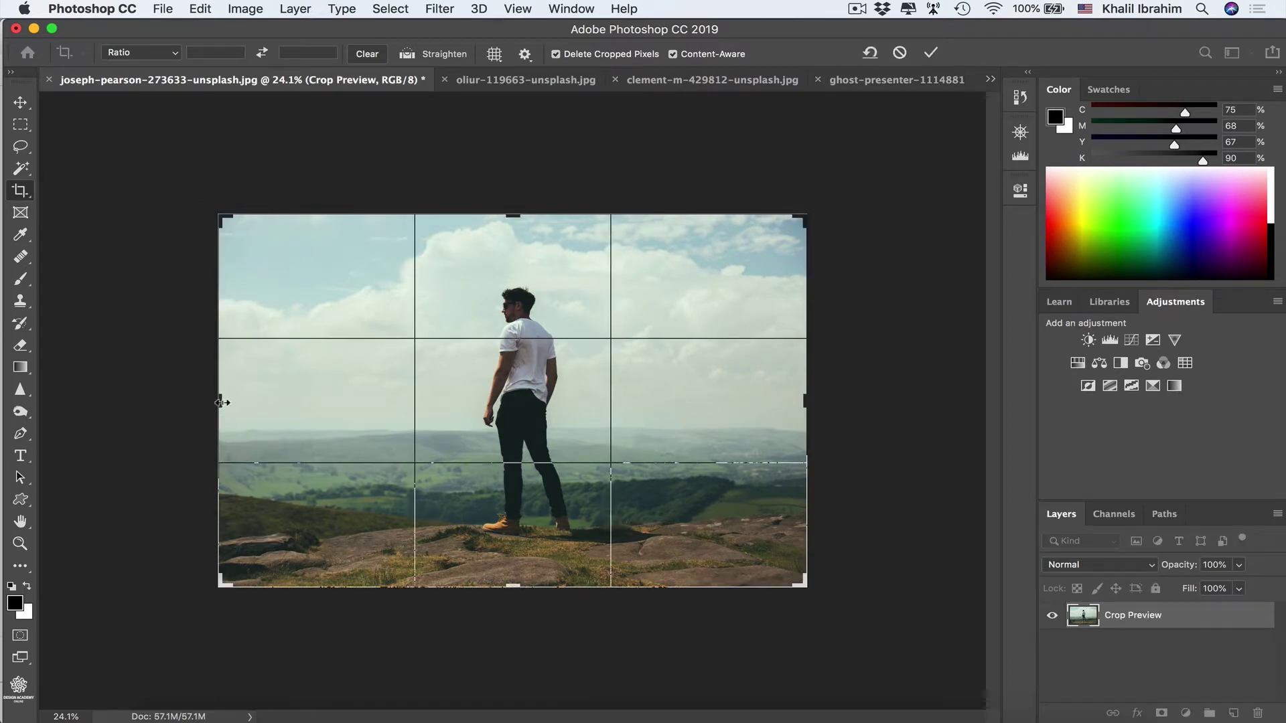
pyautogui.moveTo(222, 403); pyautogui.dragTo(104, 399)
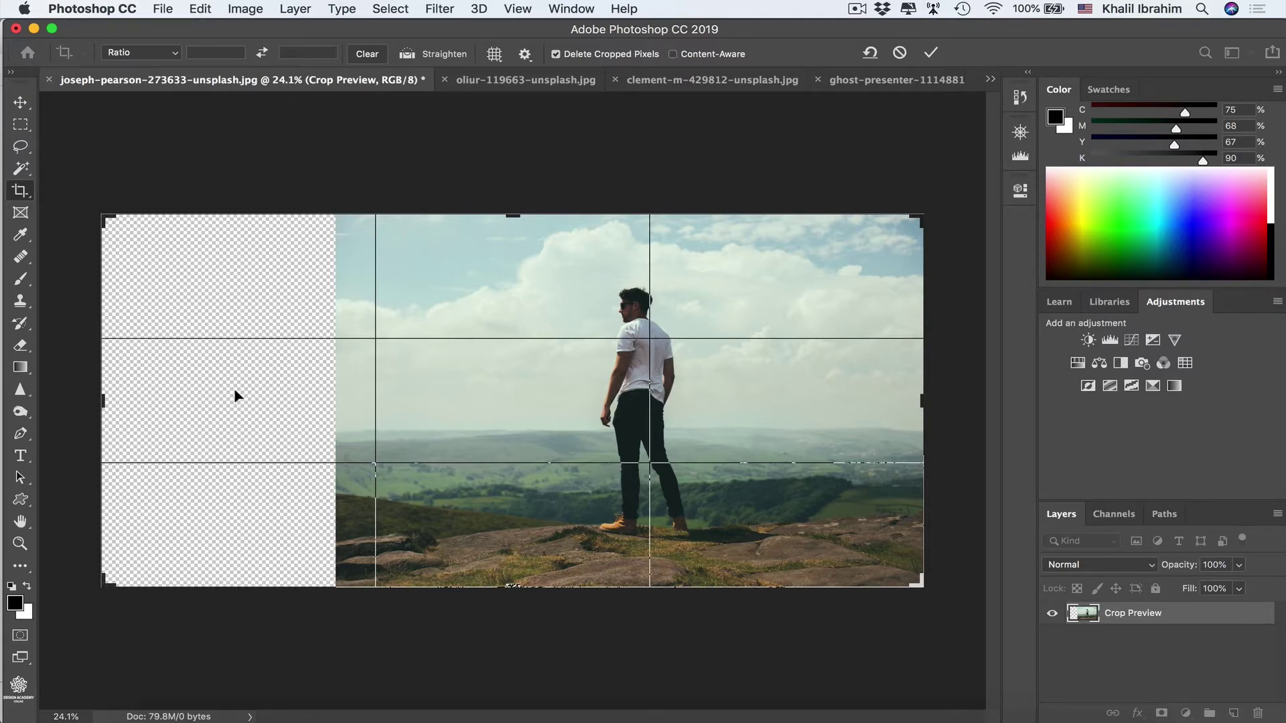
pyautogui.press('Return')
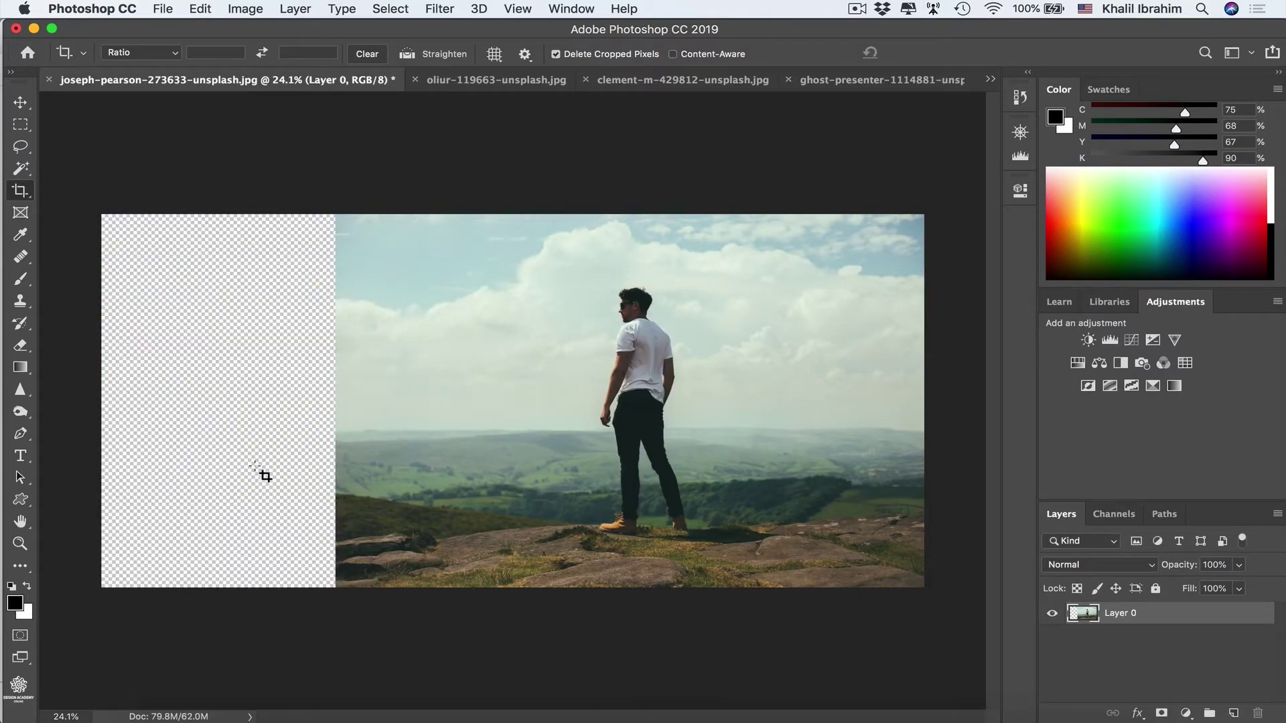
# Try stretching the man's whole layer past the canvas's left edge with Content-Aware Scale at 148.52% width, and undo it.
pyautogui.click(201, 9)
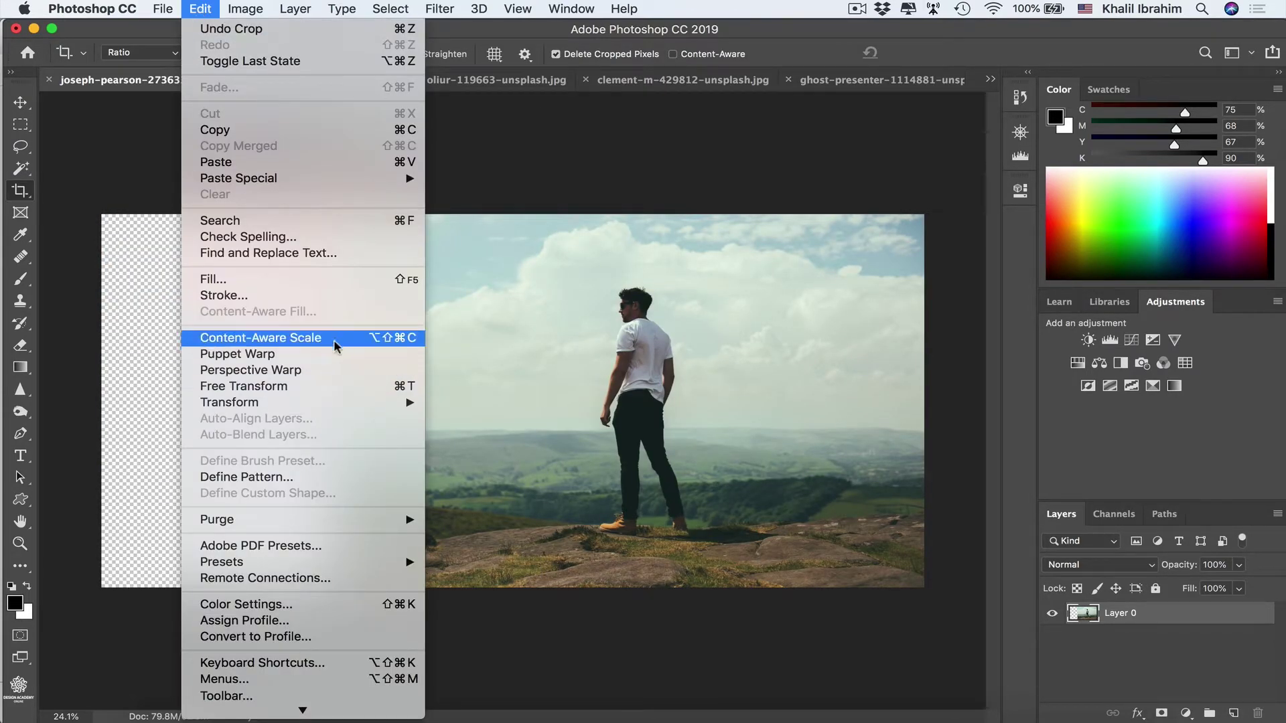
pyautogui.click(343, 338)
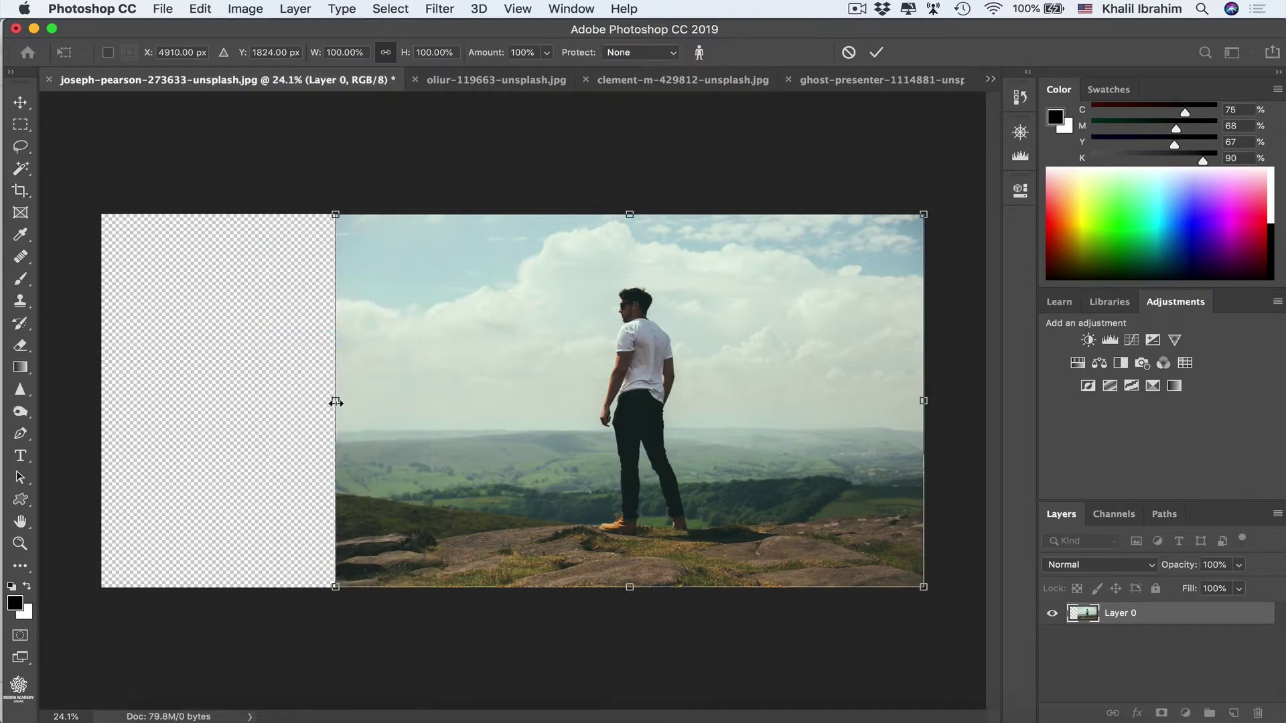
pyautogui.moveTo(335, 402); pyautogui.dragTo(52, 365)
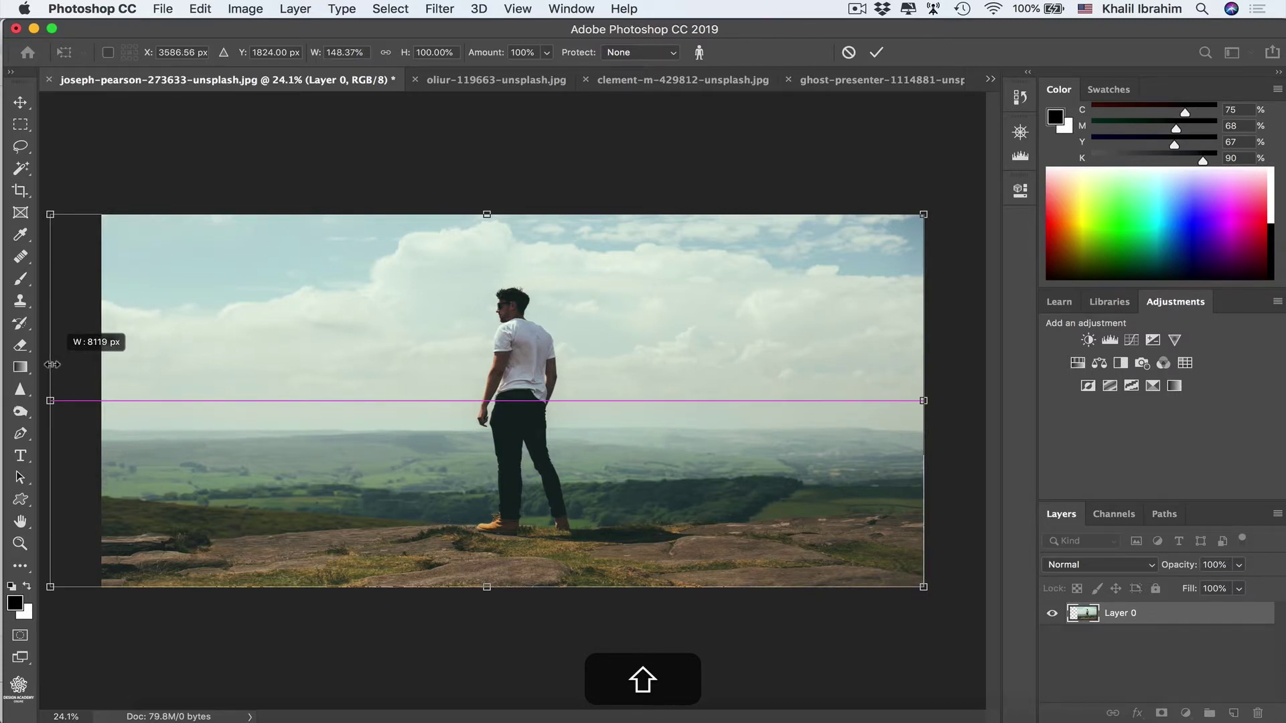
pyautogui.moveTo(52, 364); pyautogui.dragTo(50, 364)
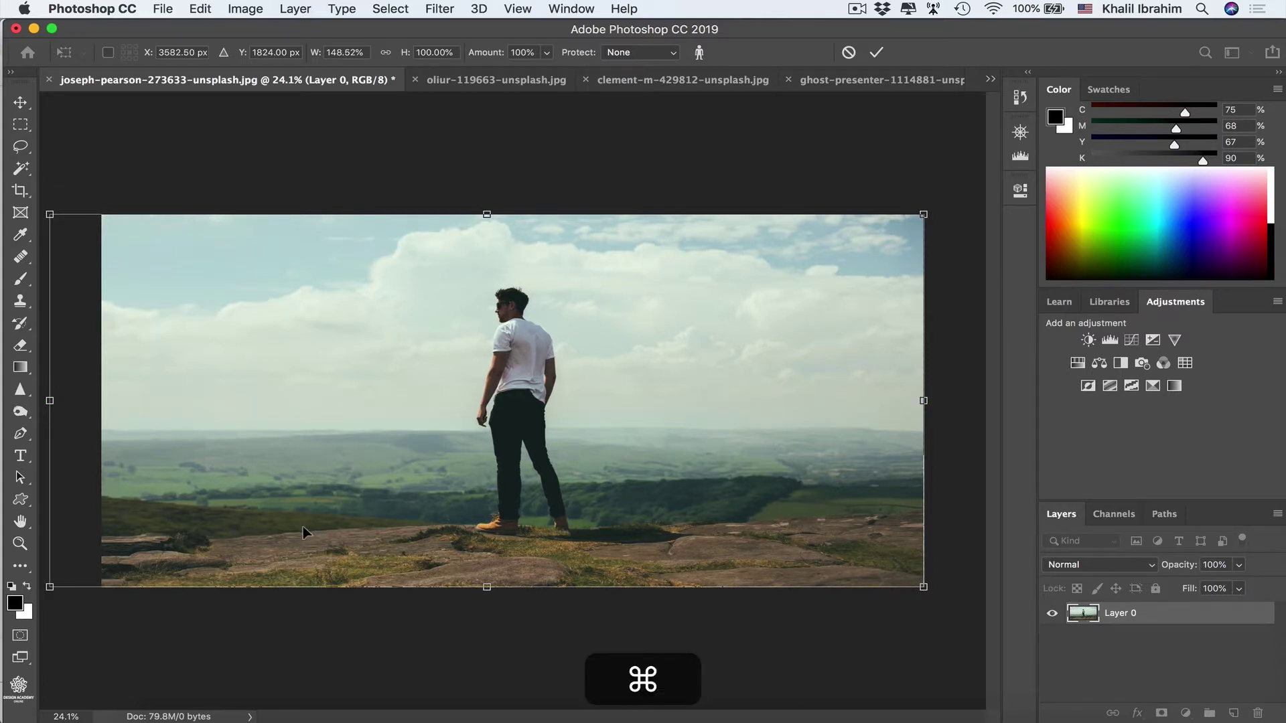
pyautogui.press('super+z')
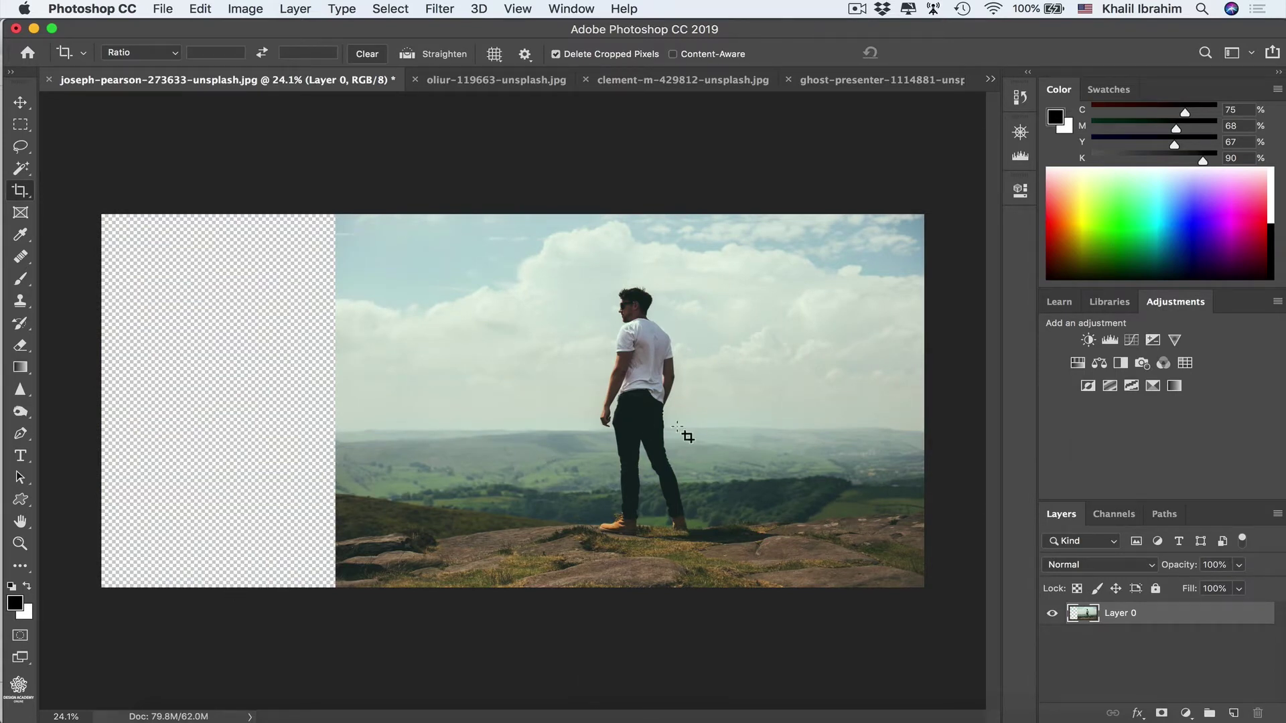
# Select the man with a rectangular marquee from head to feet, save the selection as "Guy", and deselect.
pyautogui.press('m')
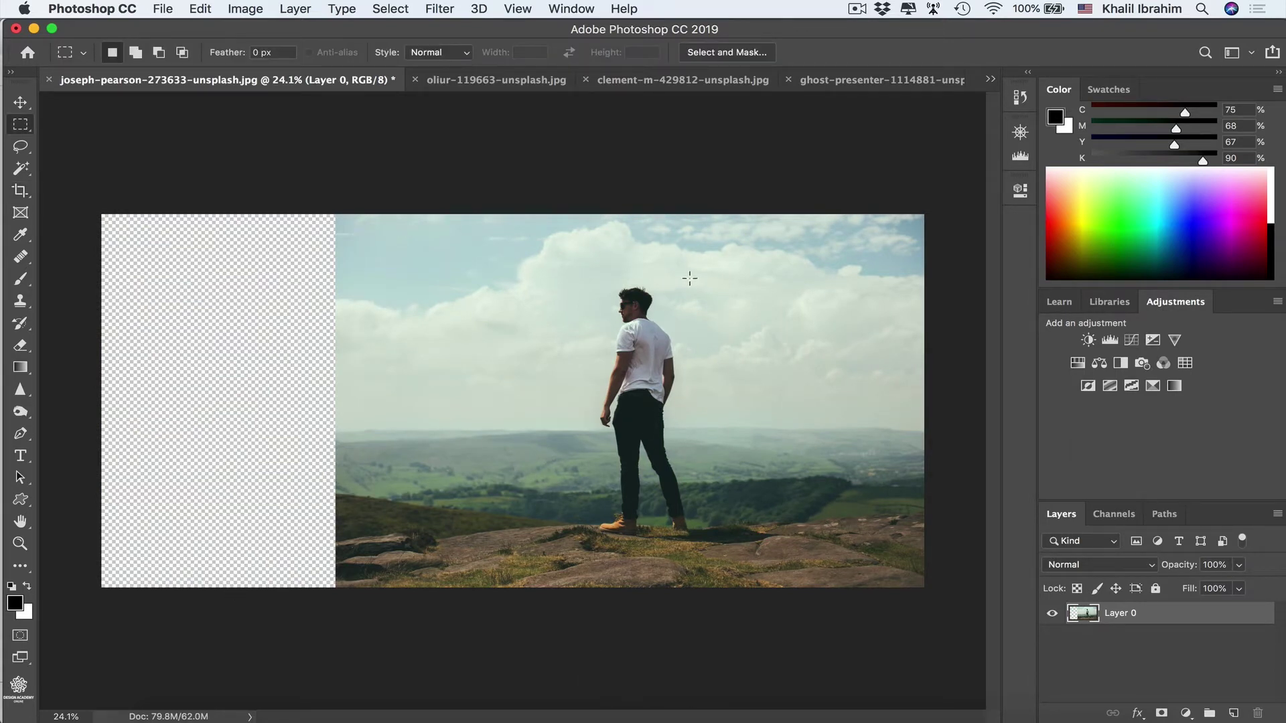
pyautogui.moveTo(693, 281)
pyautogui.mouseDown()
pyautogui.moveTo(653, 314)
pyautogui.moveTo(566, 511)
pyautogui.moveTo(566, 550)
pyautogui.moveTo(581, 548)
pyautogui.mouseUp()
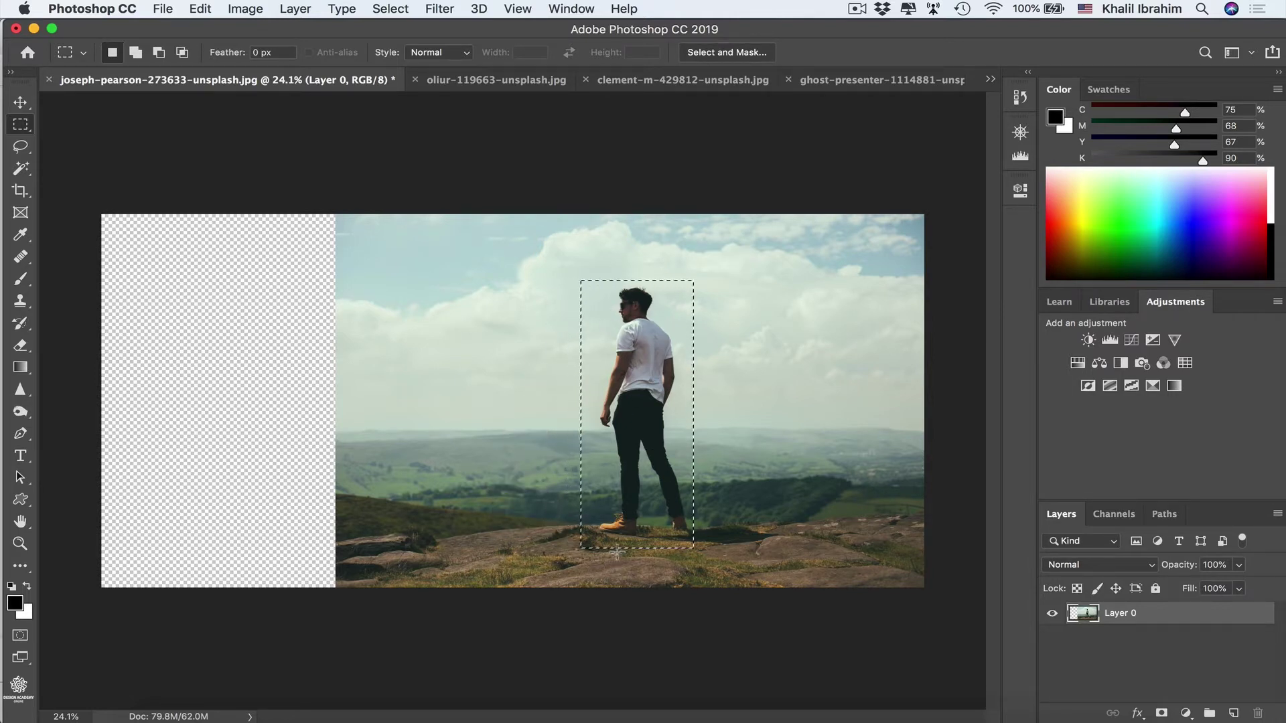
pyautogui.click(390, 8)
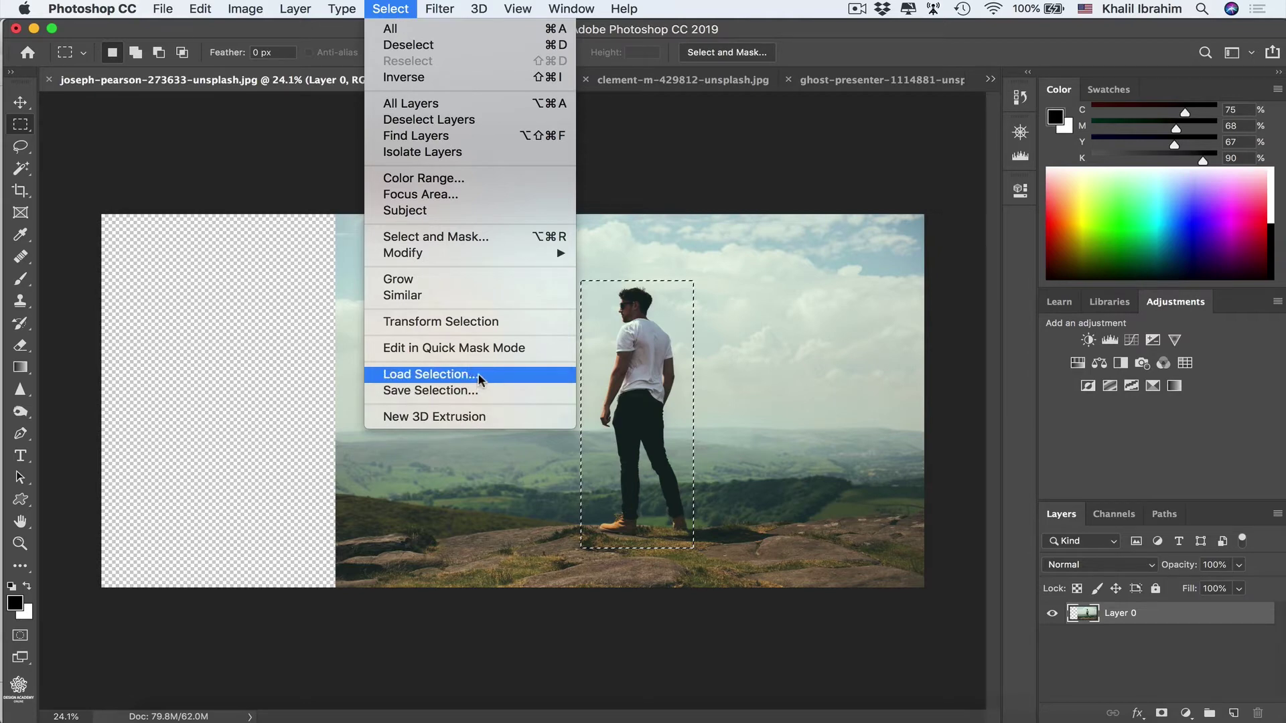
pyautogui.click(473, 391)
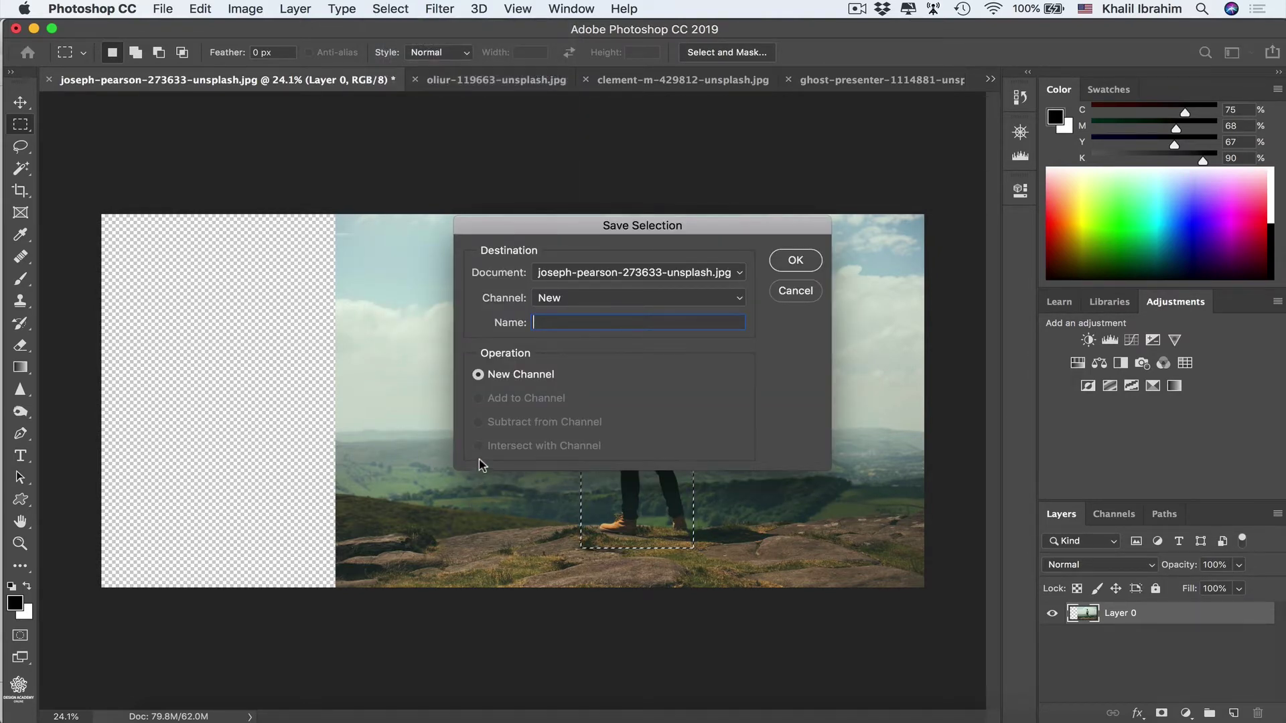
pyautogui.write('Guy')
pyautogui.click(803, 261)
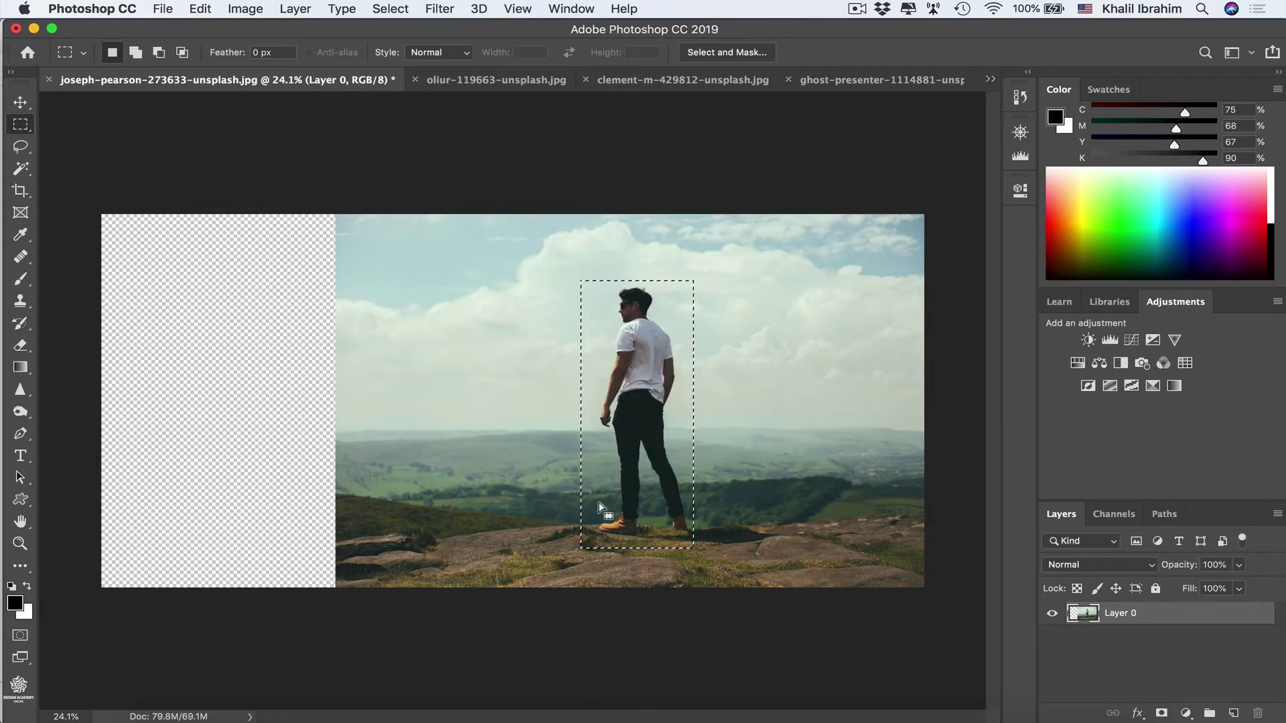
pyautogui.press('super+d')
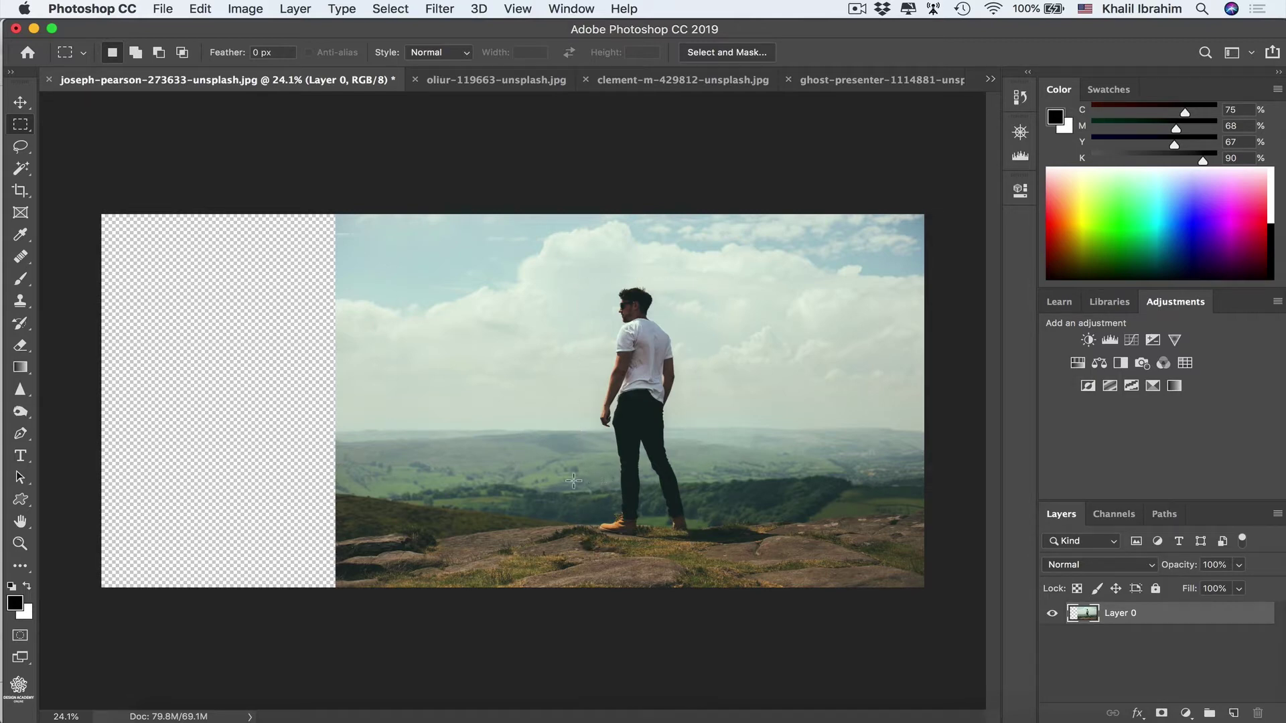
# Stretch the man's layer past the canvas's left edge with Content-Aware Scale, to 143.06% width at unchanged height.
pyautogui.click(200, 9)
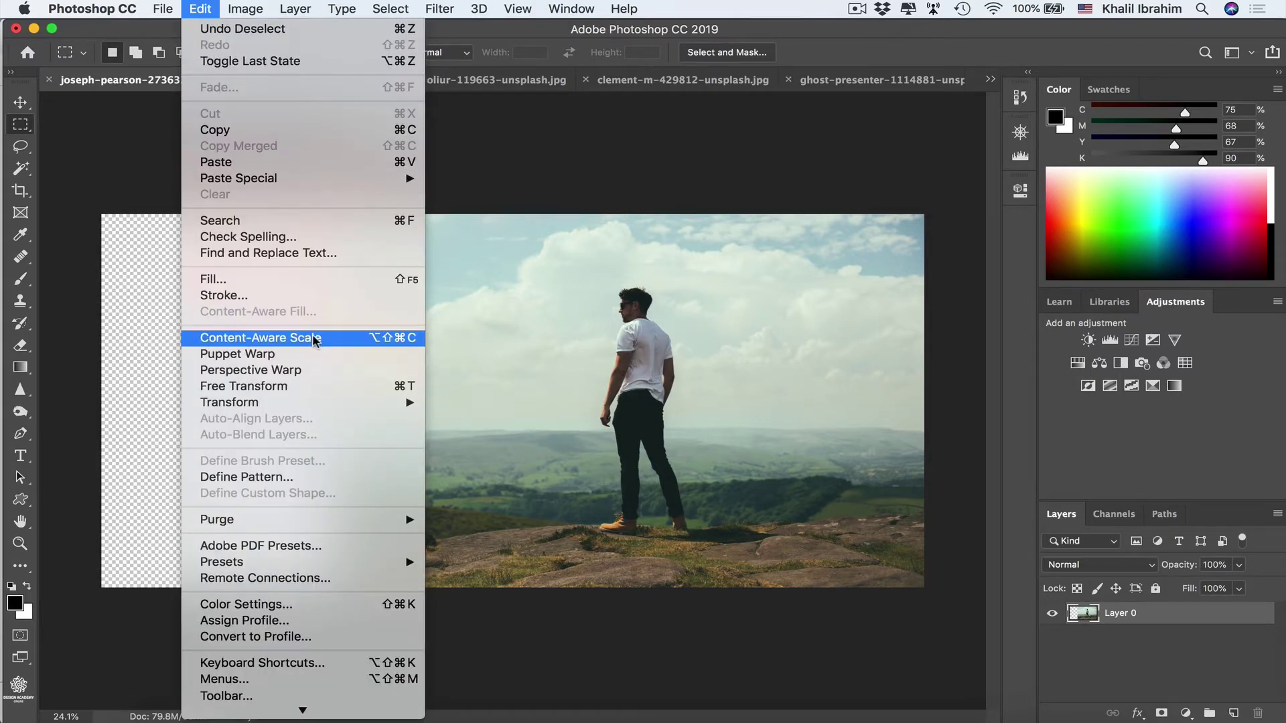
pyautogui.click(343, 337)
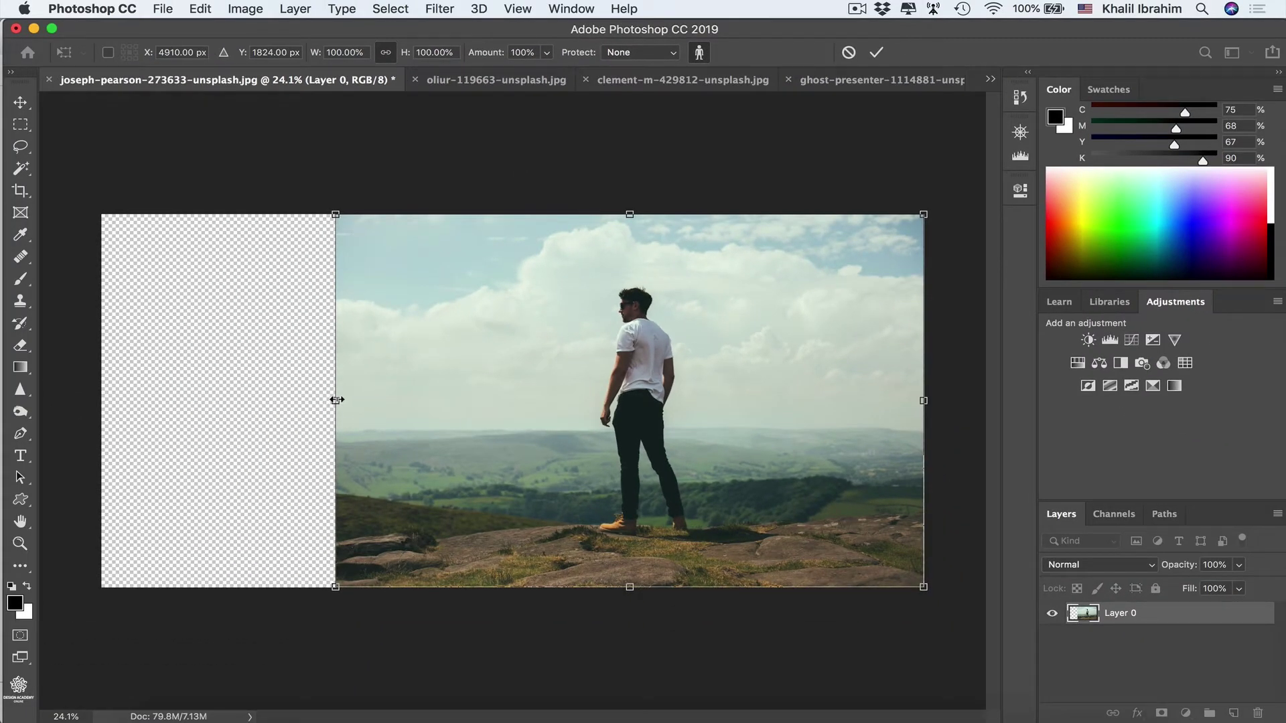
pyautogui.press('shift')
pyautogui.moveTo(326, 399); pyautogui.dragTo(83, 379)
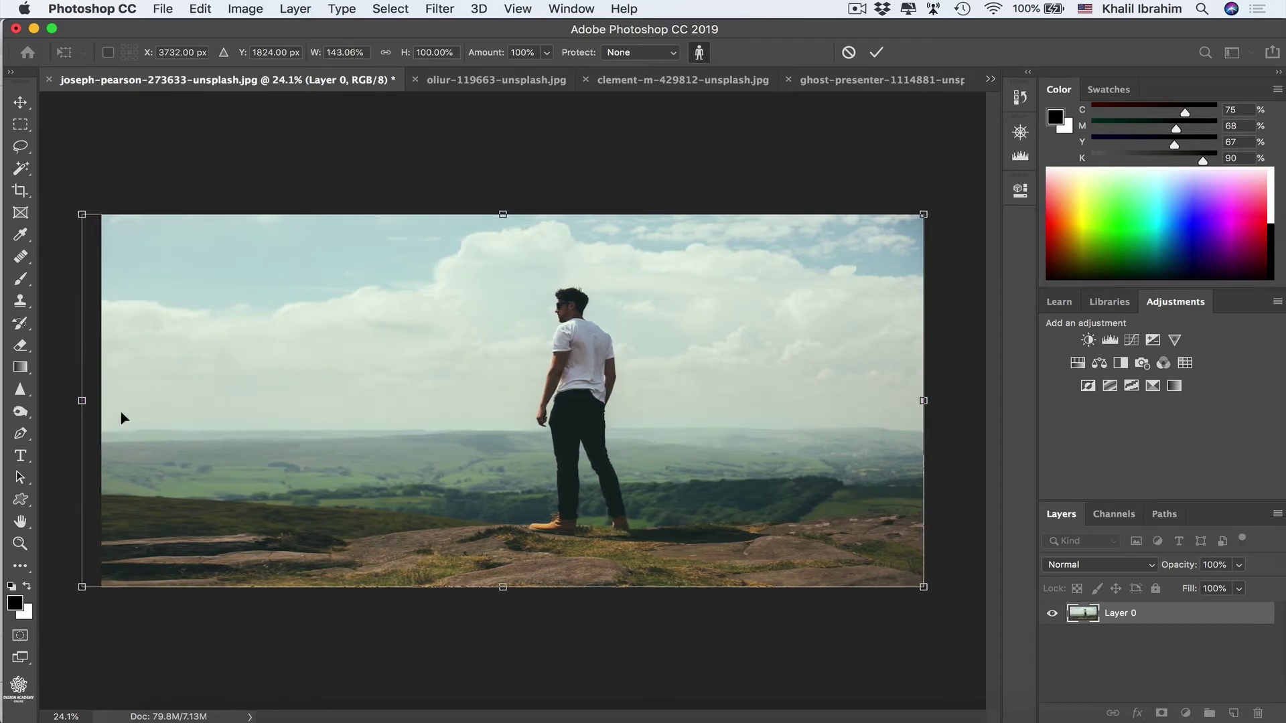
# Try protecting the Guy selection with and without skin-tone protection, and restore Protect to None with skin tones protected.
pyautogui.click(698, 52)
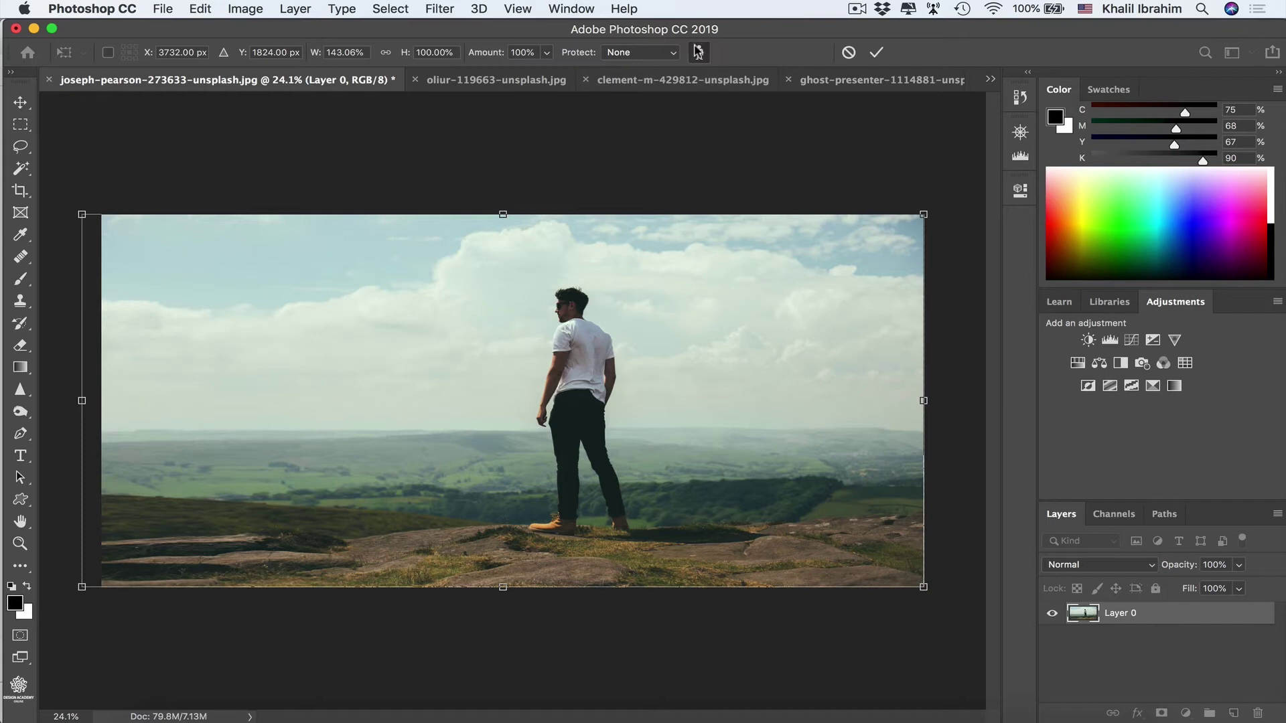
pyautogui.click(655, 56)
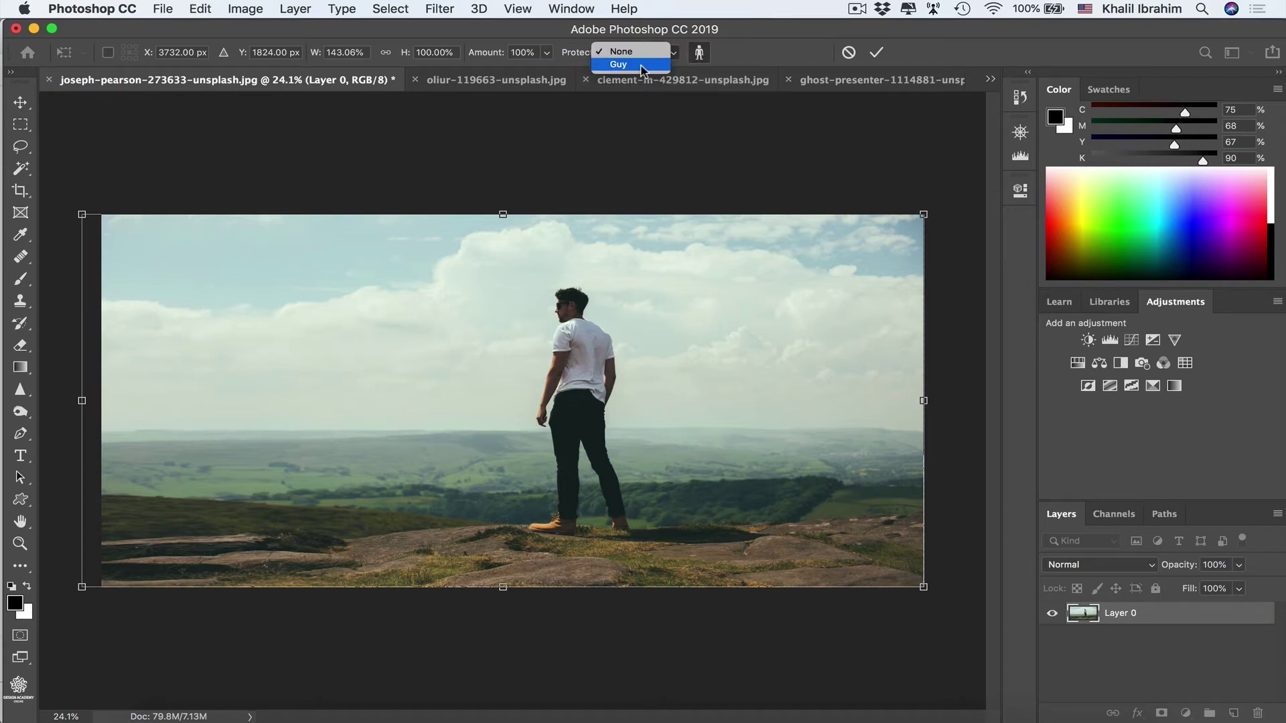
pyautogui.click(641, 65)
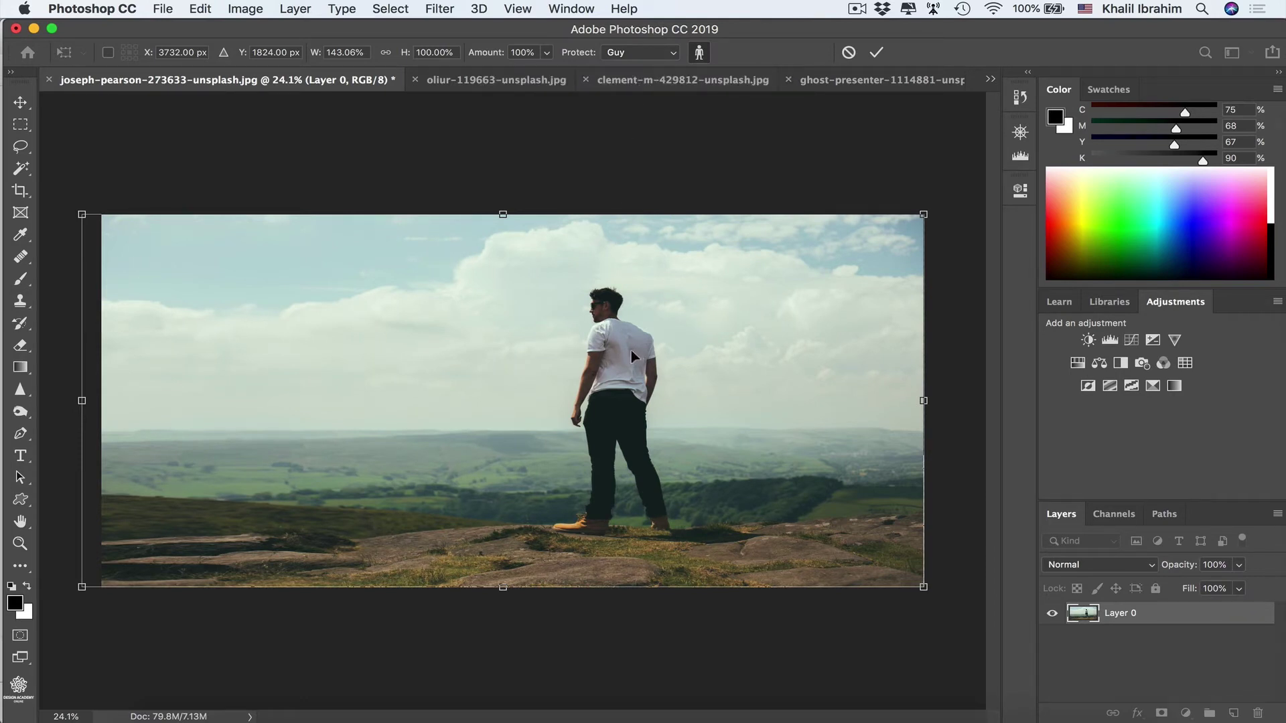
pyautogui.click(701, 54)
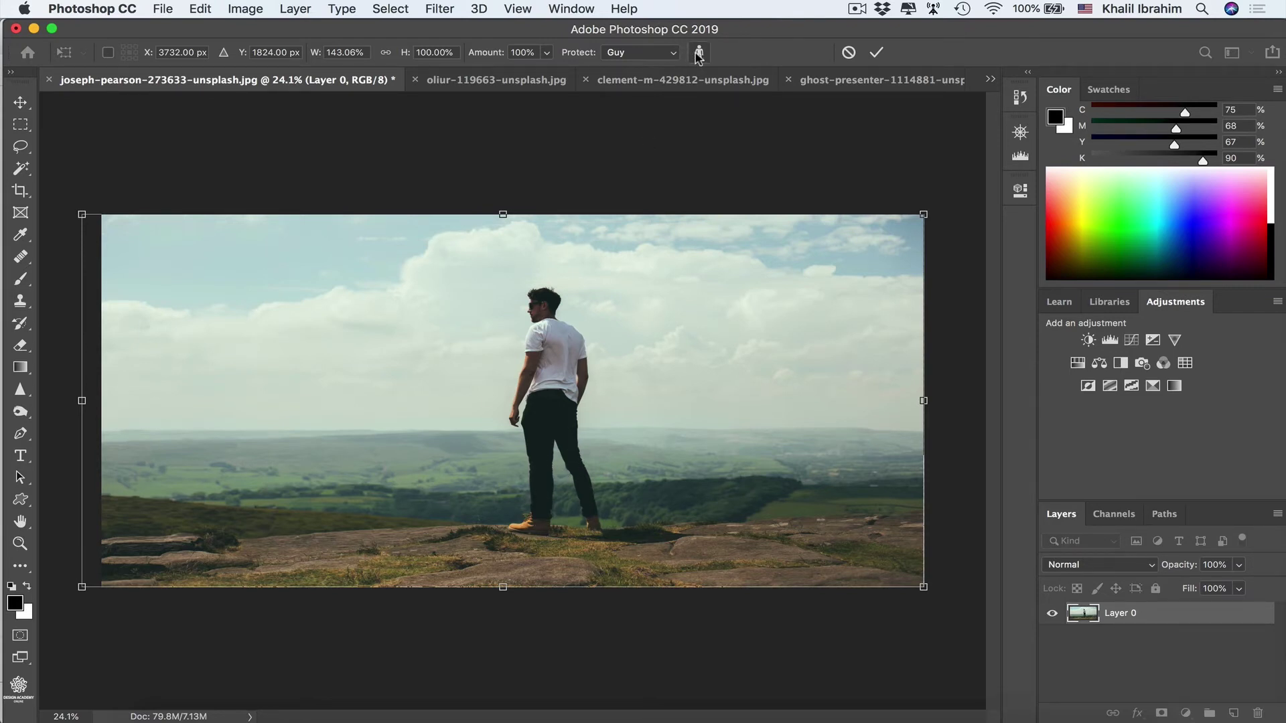
pyautogui.click(675, 54)
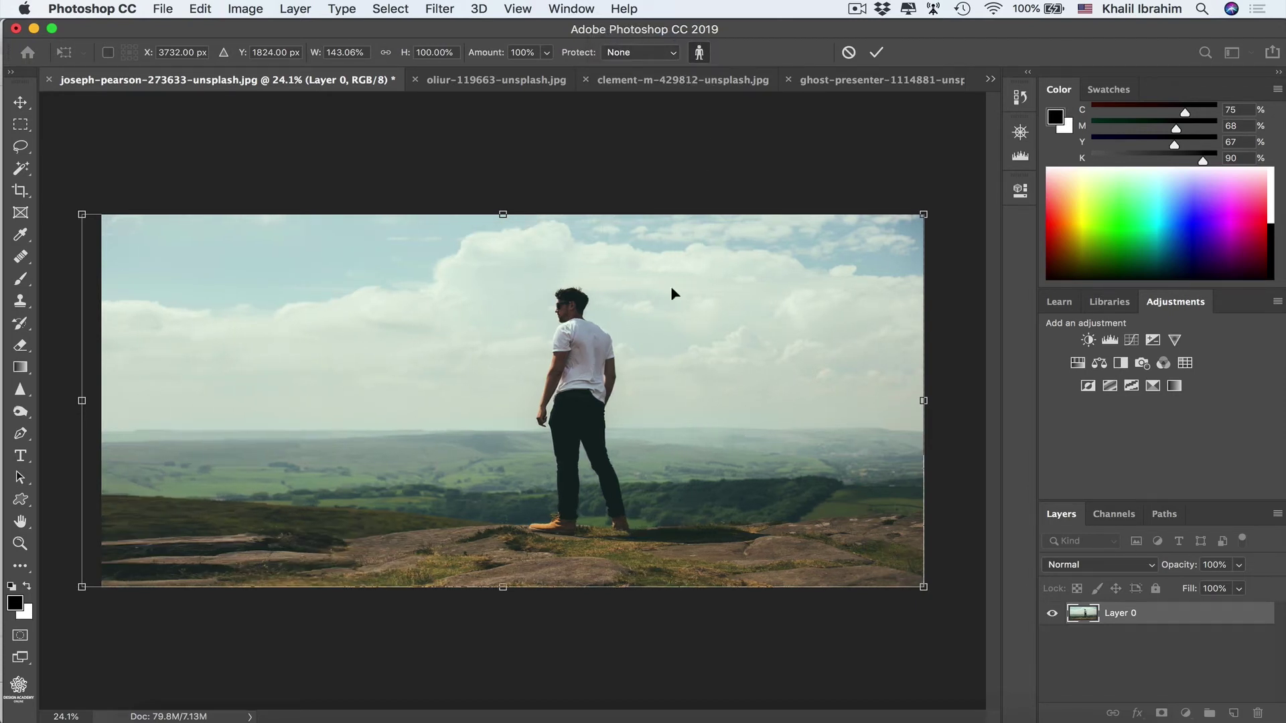
# Reduce the layer's Content-Aware Scale width to 125.16% and apply it.
pyautogui.moveTo(84, 401); pyautogui.dragTo(187, 400)
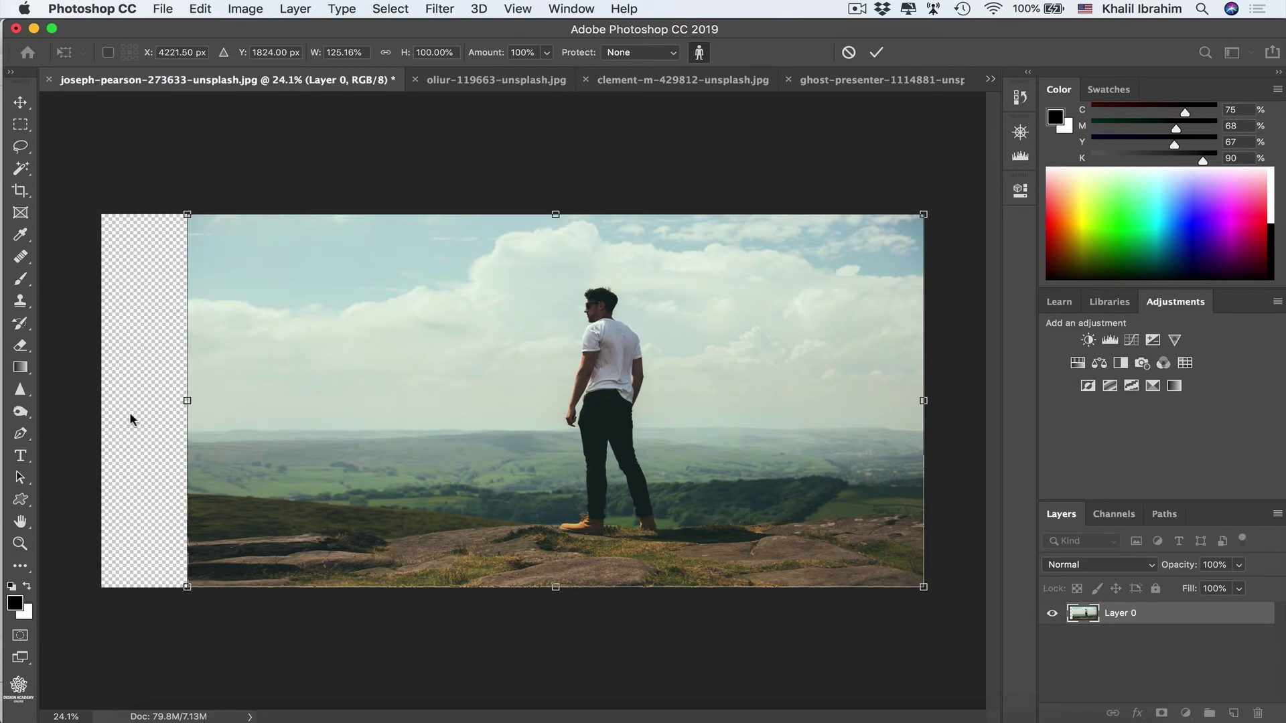
pyautogui.press('Return')
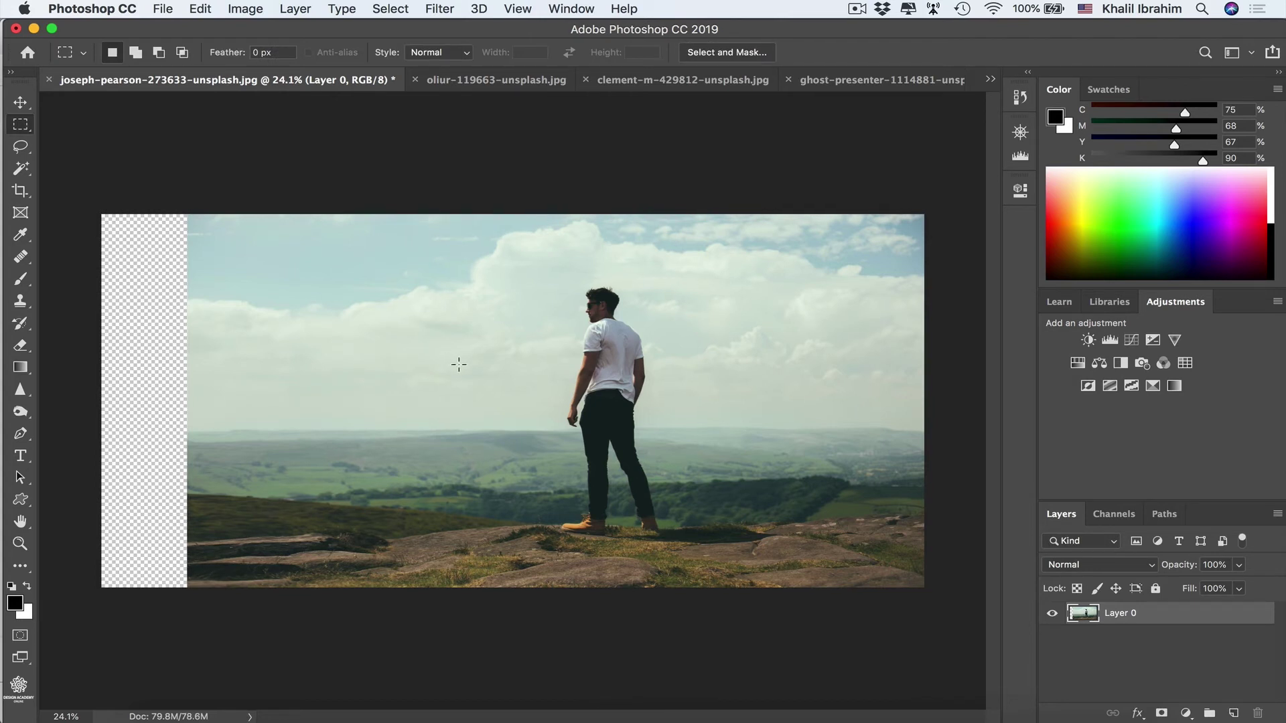
# Select the image area left of the man, stretch it to the canvas's left edge with Content-Aware Scale at 123.55% width, and hide the selection outline.
pyautogui.press('m')
pyautogui.moveTo(548, 216); pyautogui.dragTo(183, 615)
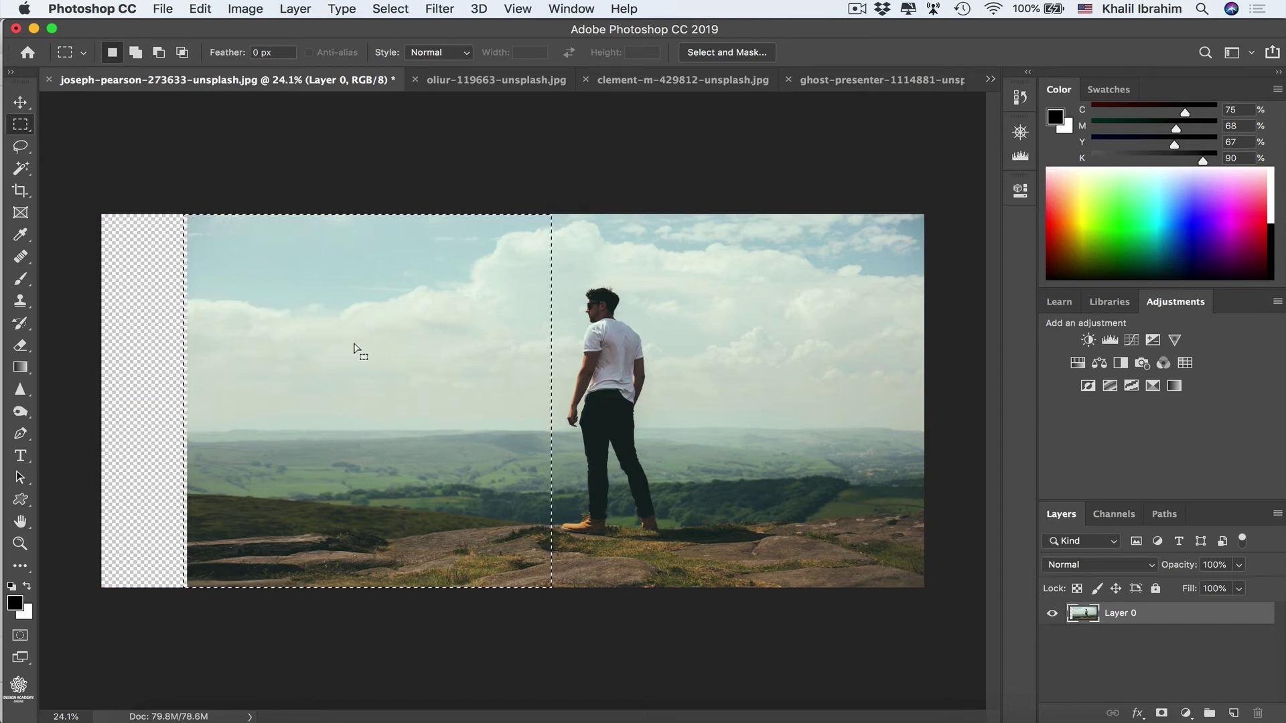
pyautogui.press('super+alt+shift+c')
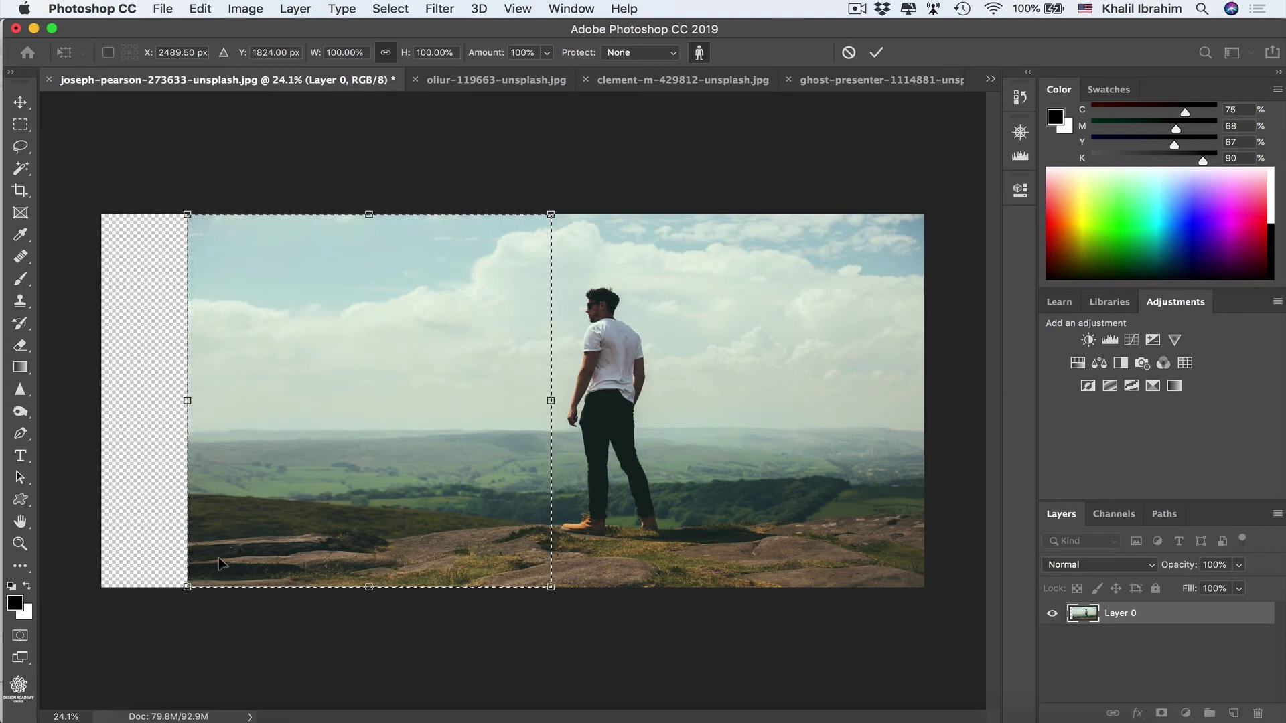
pyautogui.press('shift')
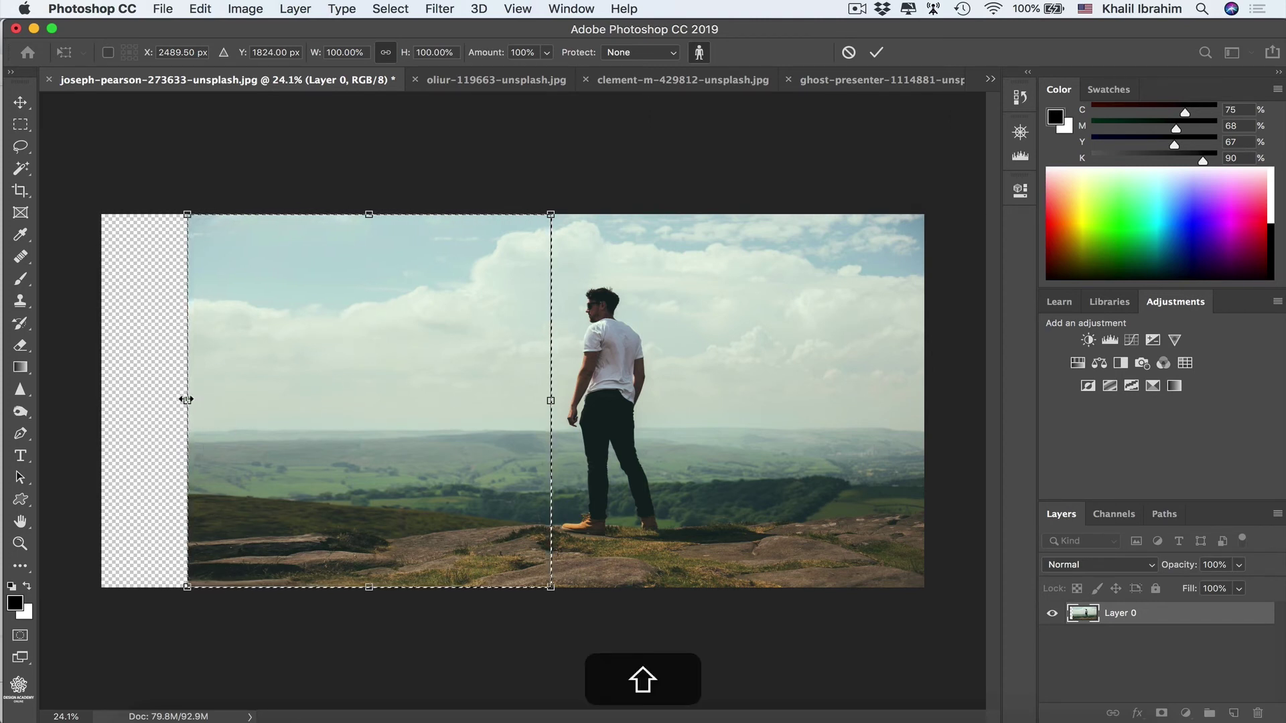
pyautogui.moveTo(187, 400); pyautogui.dragTo(101, 402)
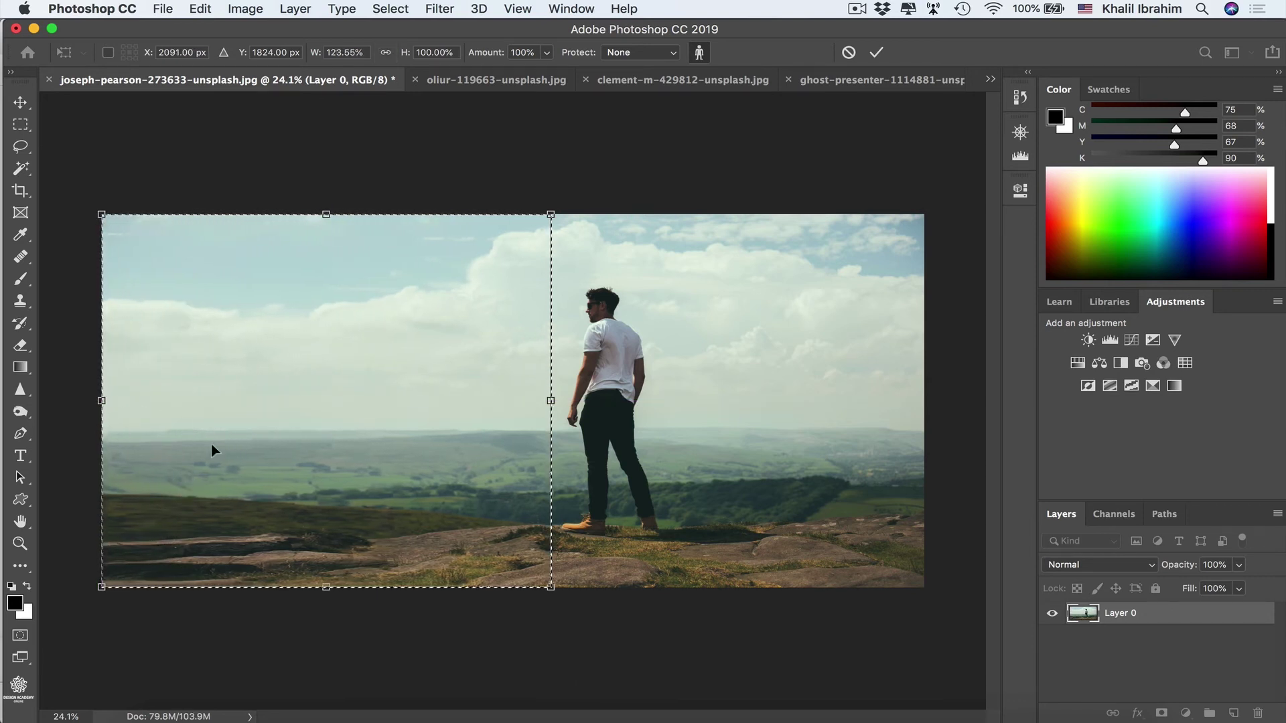
pyautogui.press('Return')
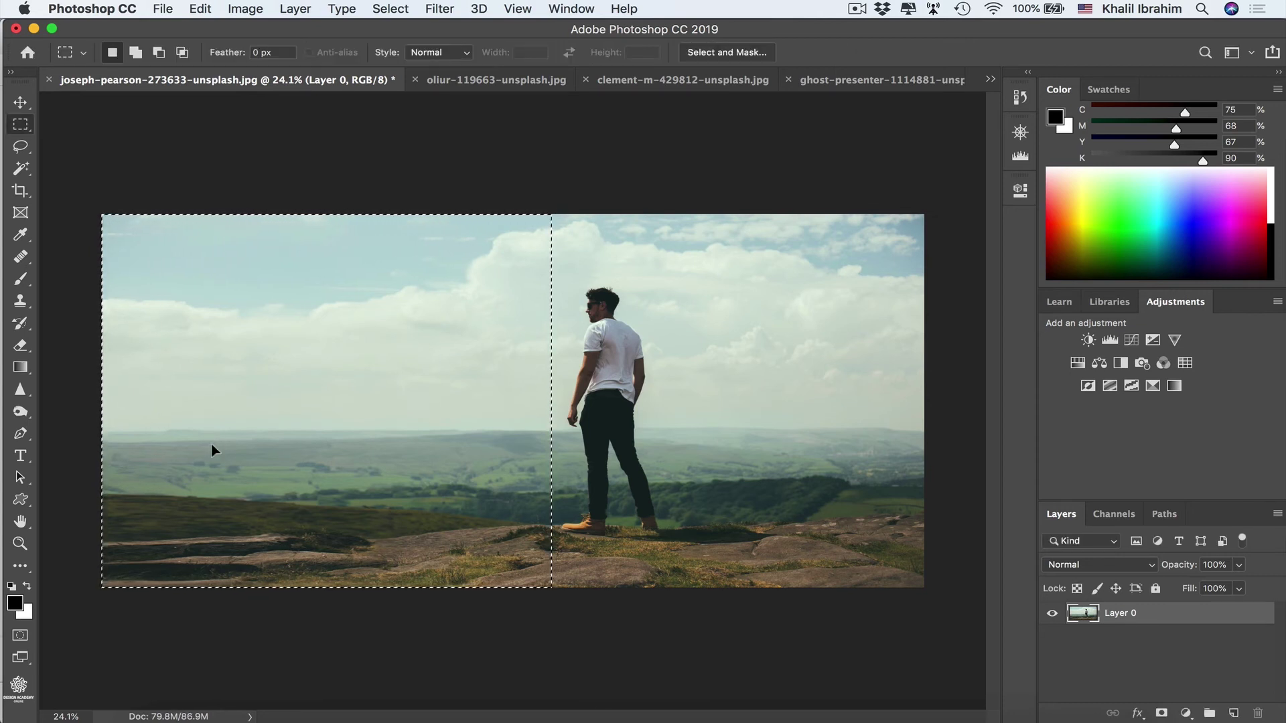
pyautogui.press('super+h')
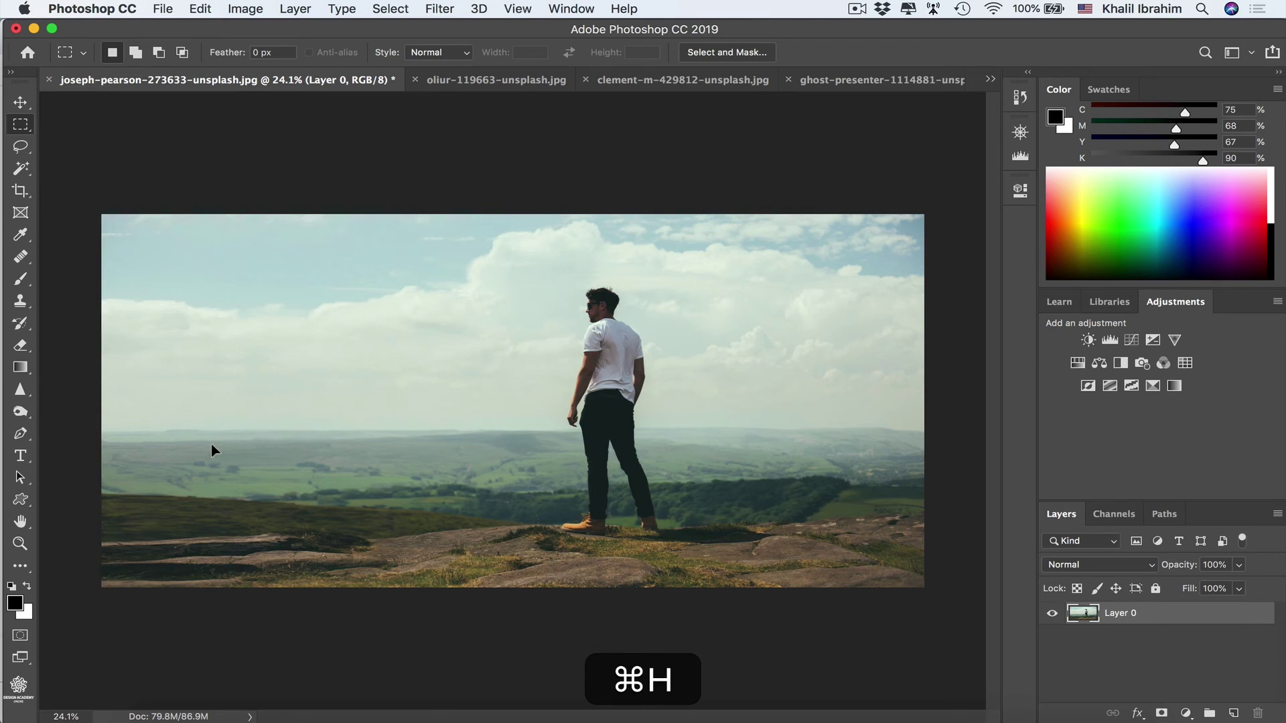